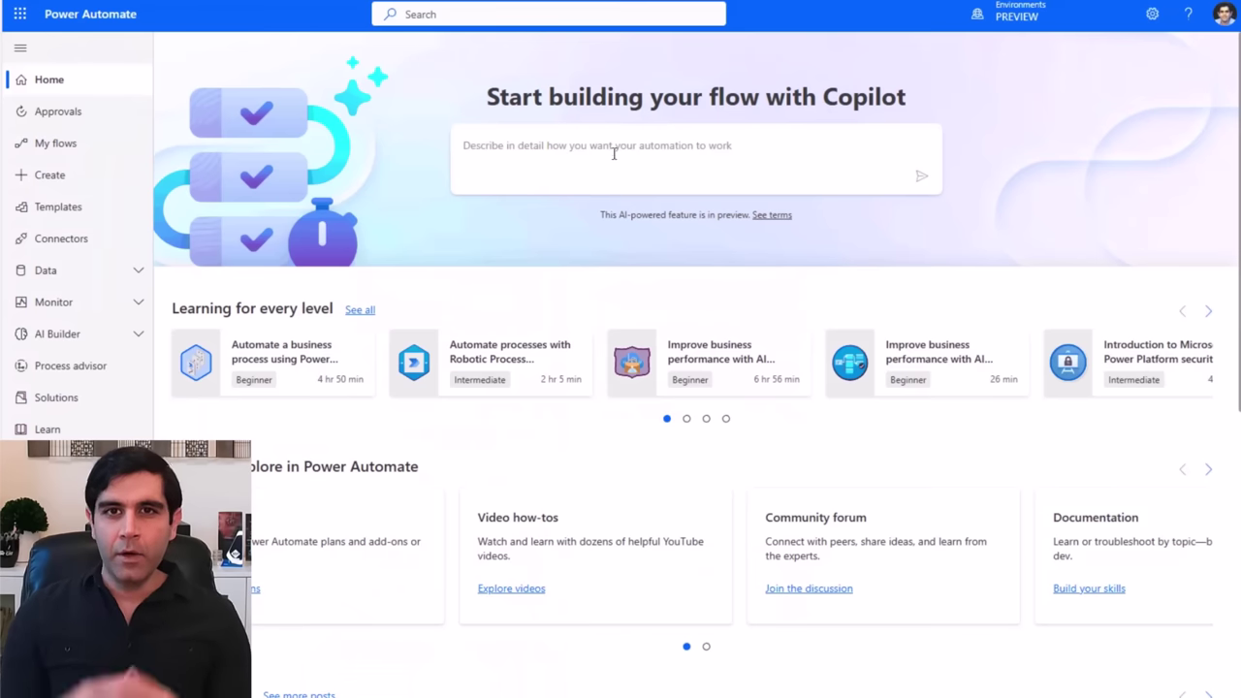
Have Copilot build a flow that posts new emails mentioning me to Microsoft Teams
left_click(613, 153)
type("W")
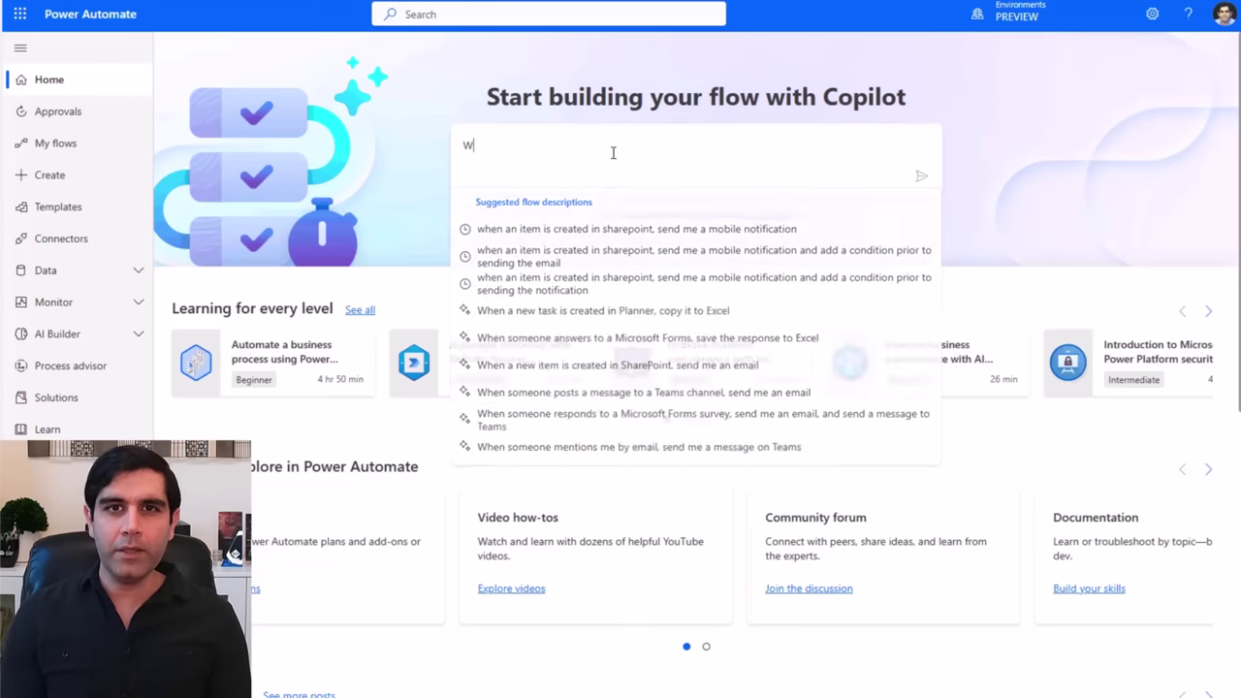
type("hen a new email mentioning me arrives post to Microsoft Teams")
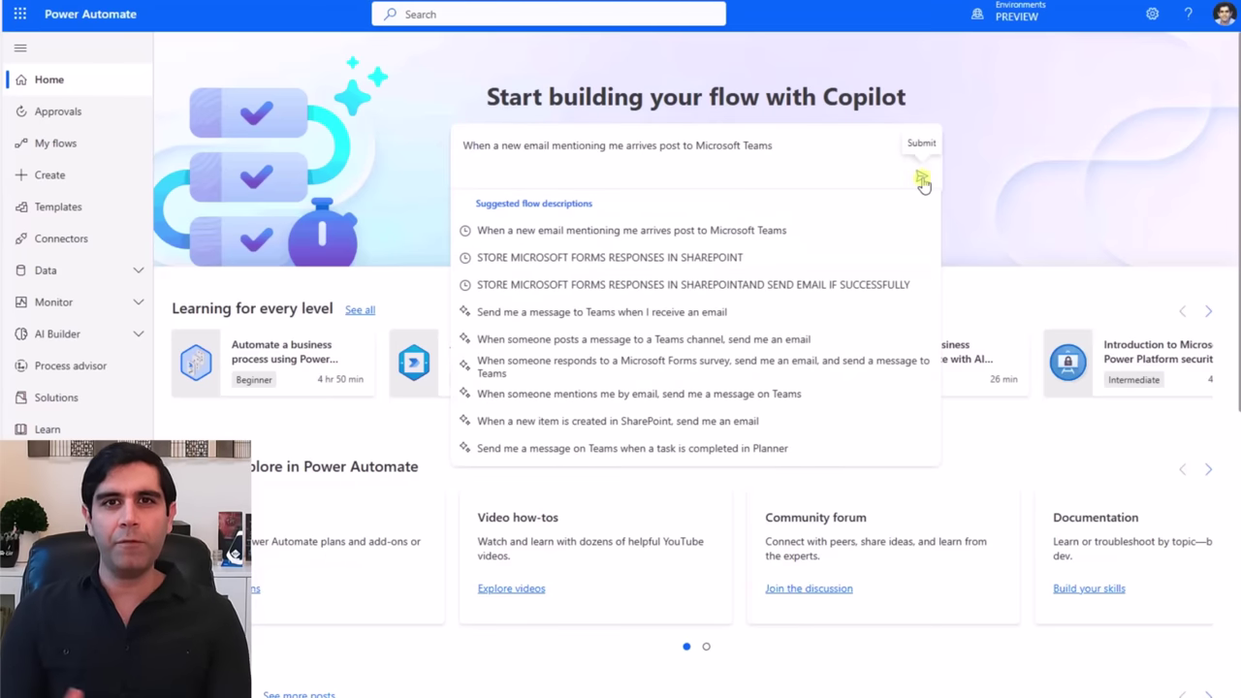
left_click(924, 182)
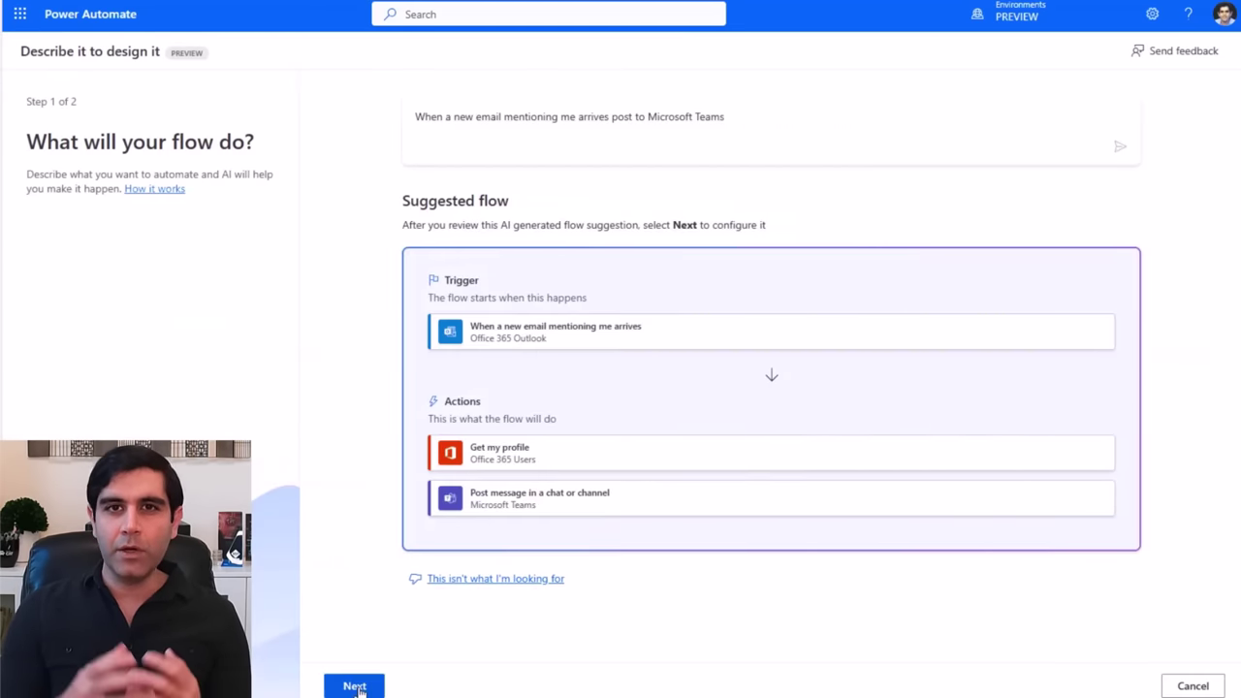
left_click(354, 684)
left_click(426, 686)
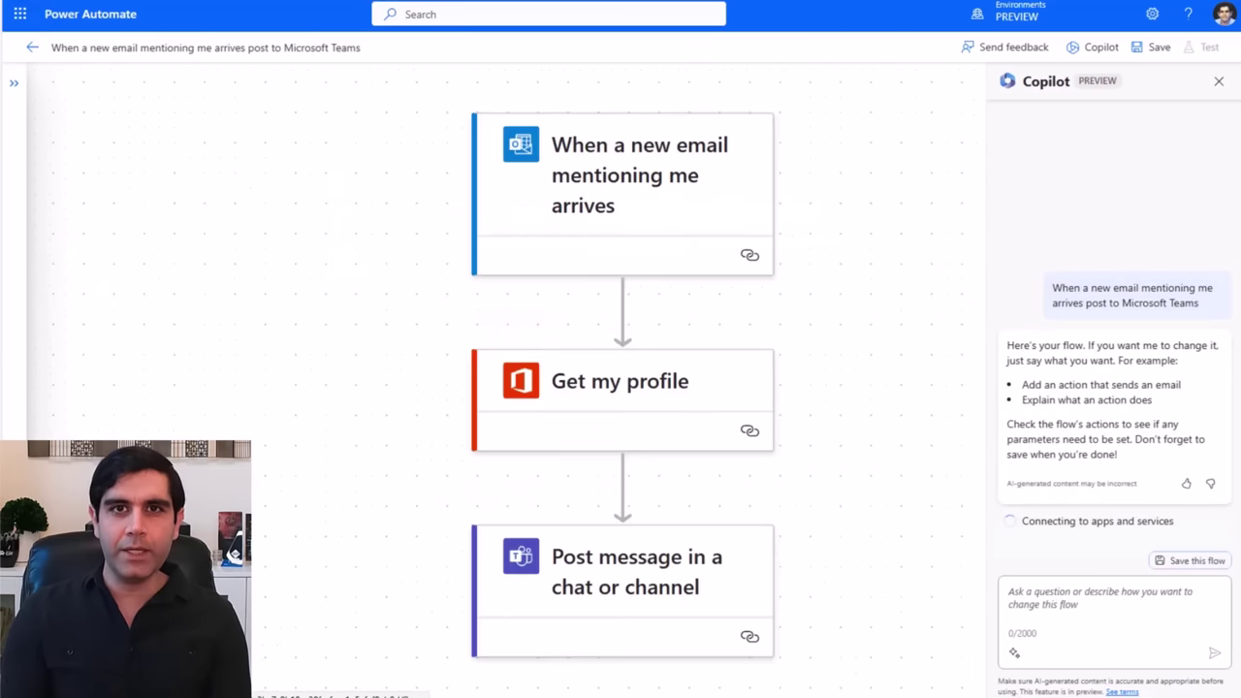
Ask Copilot to add a condition before sending the Teams message, then inspect the Condition step
left_click(1055, 595)
type("Add a condition before sending teams message")
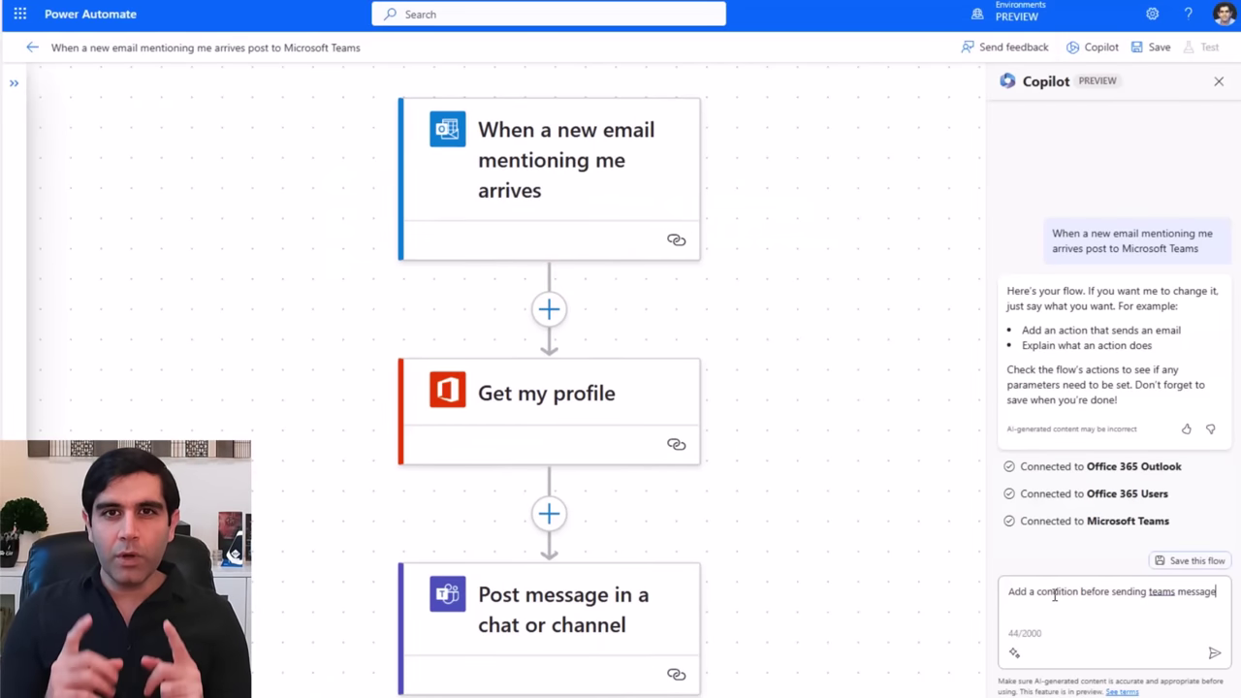
key("Return")
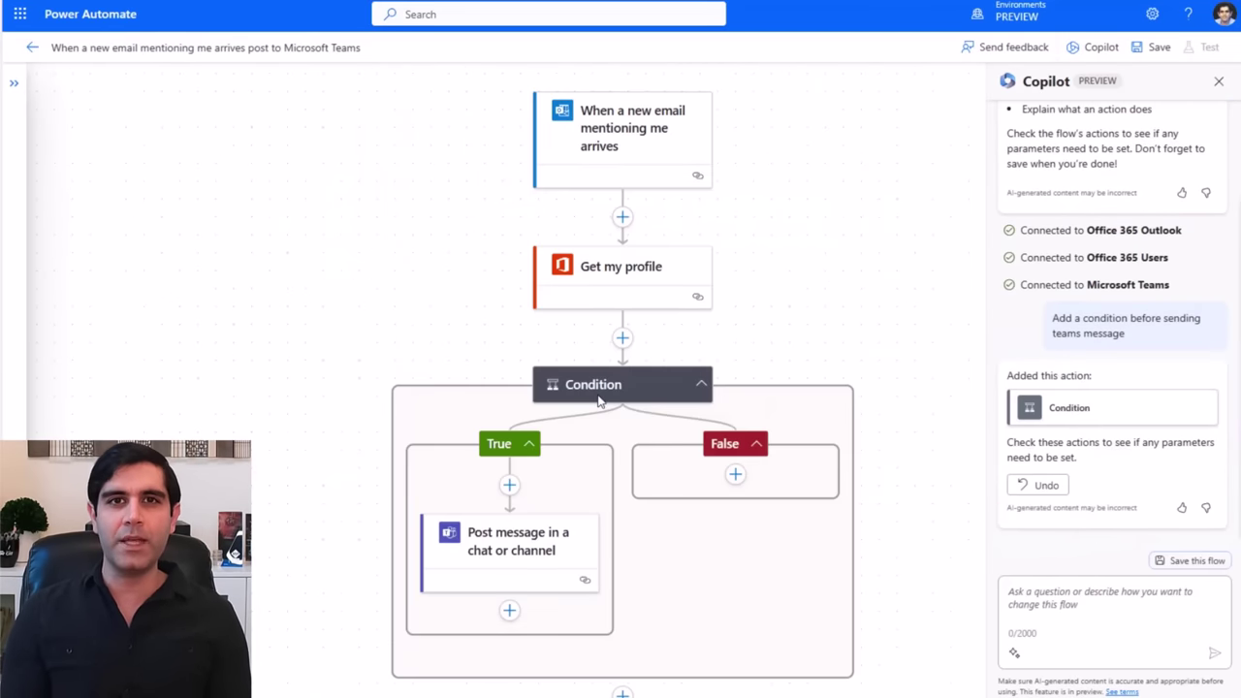
left_click(598, 398)
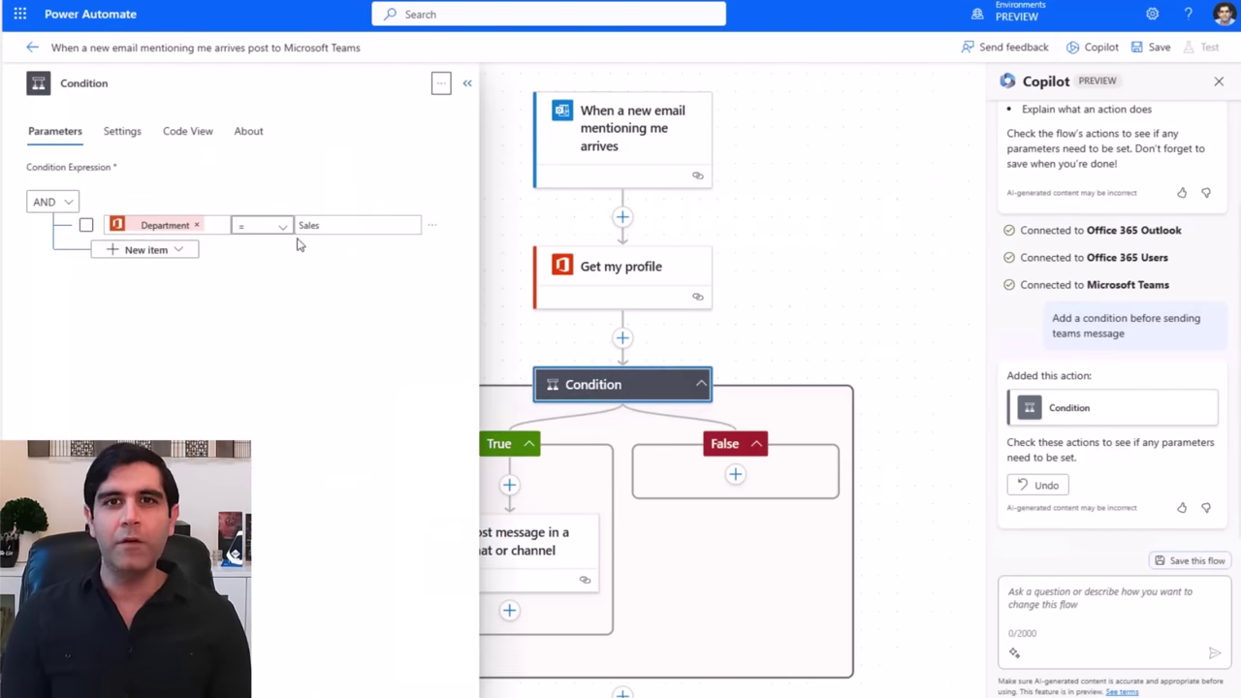
left_click(466, 84)
Ask Copilot to 'Explain the flow'
left_click(1067, 592)
type("Explain the flow")
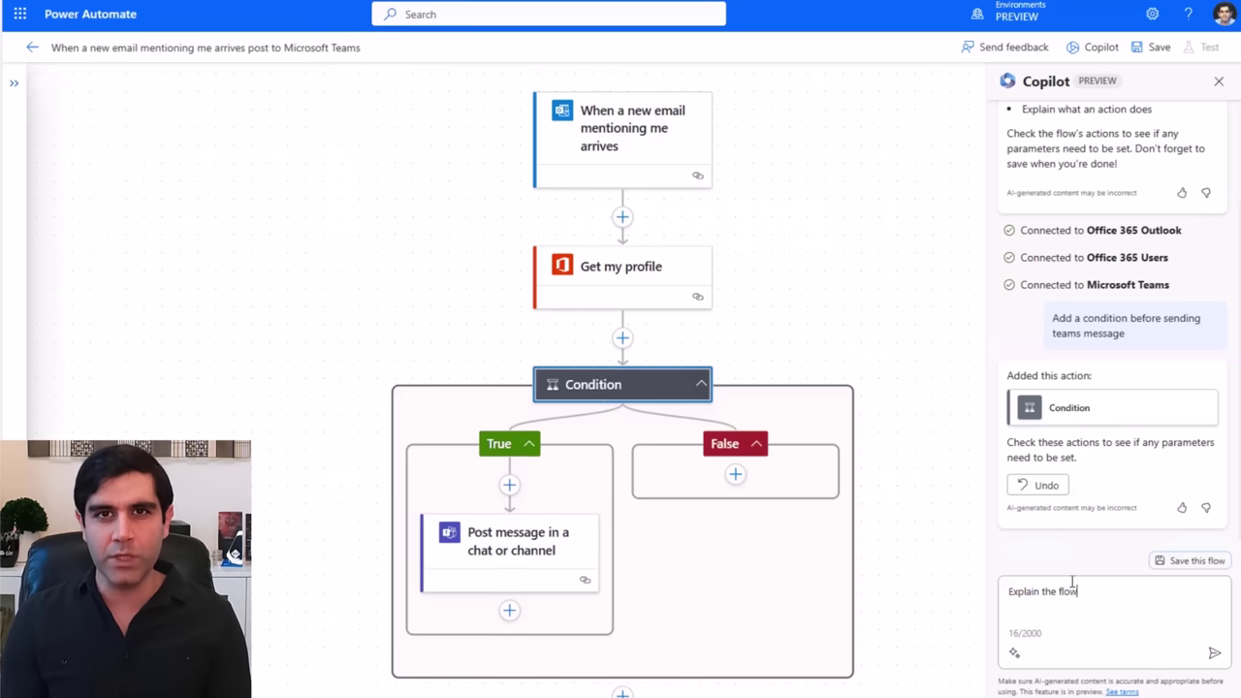
key("Return")
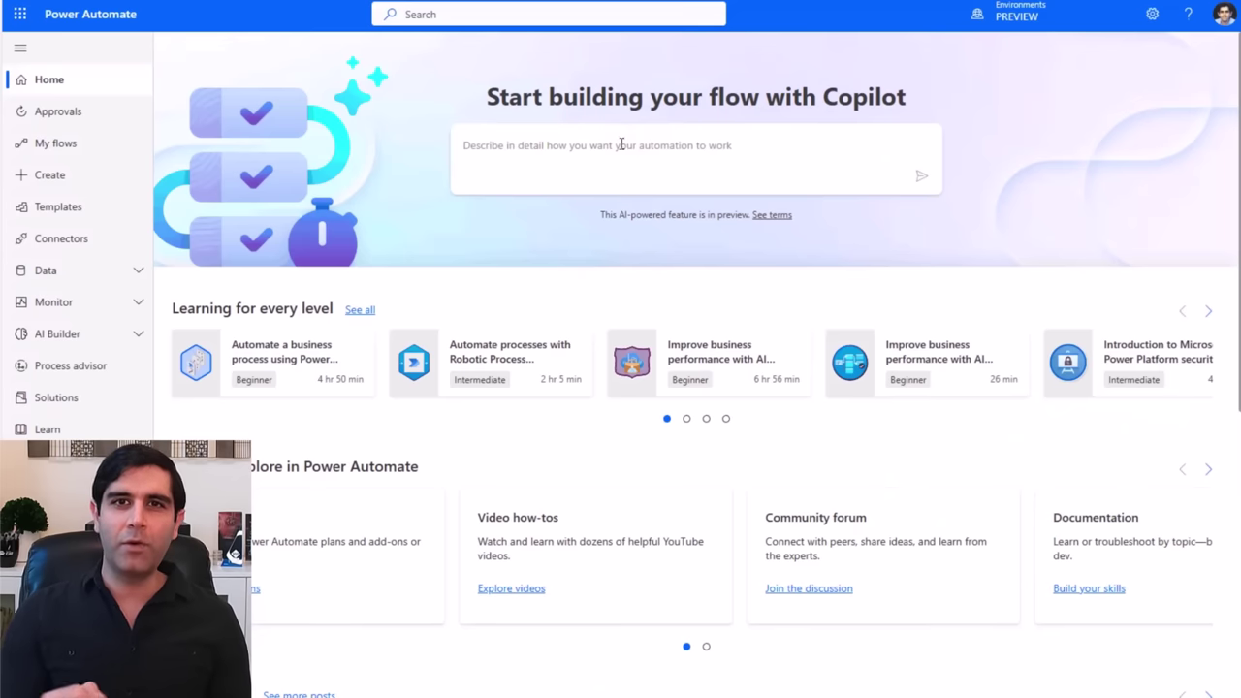
left_click(613, 150)
type("When a")
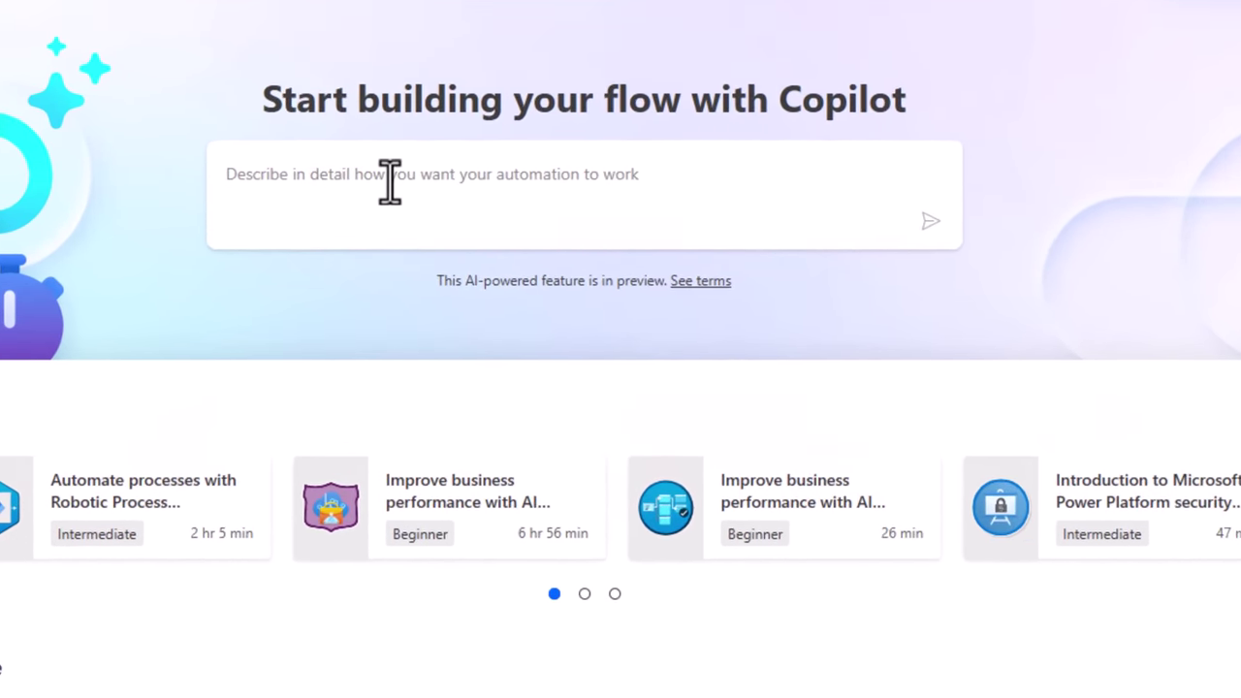
Ask Copilot for a flow to 'Save Microsoft Forms response in Dataverse'
left_click(408, 181)
type("Save Microsoft Forms response in Dataverse")
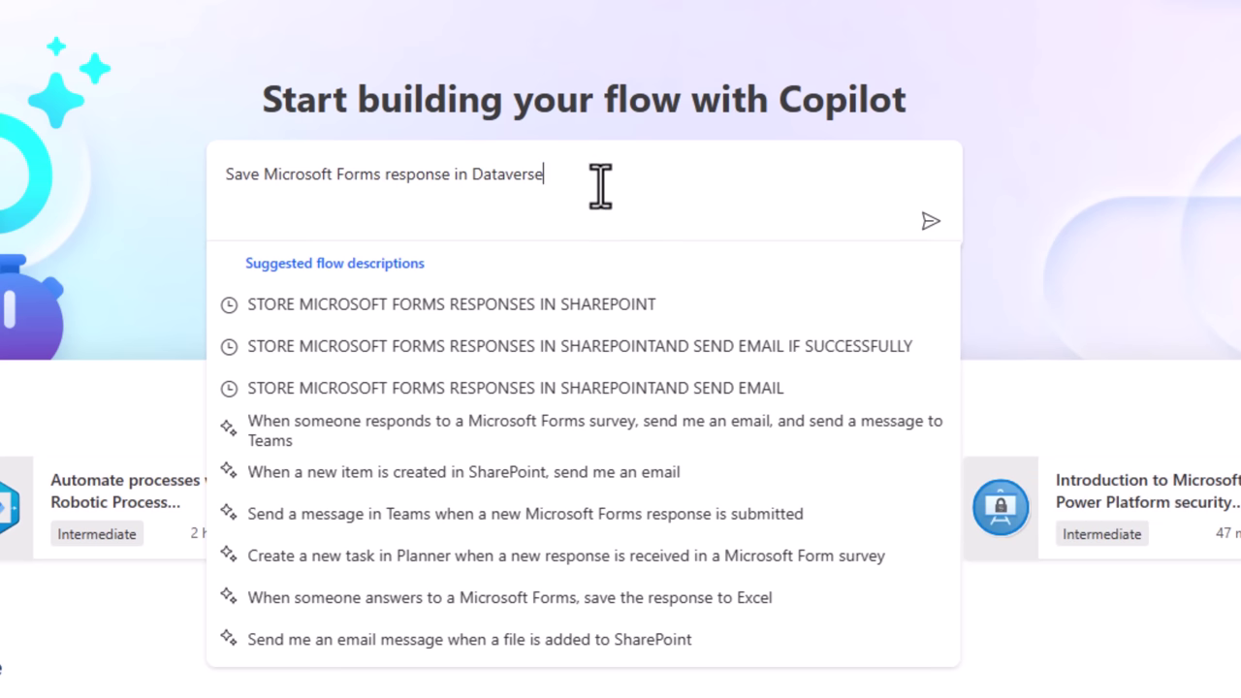
left_click(931, 222)
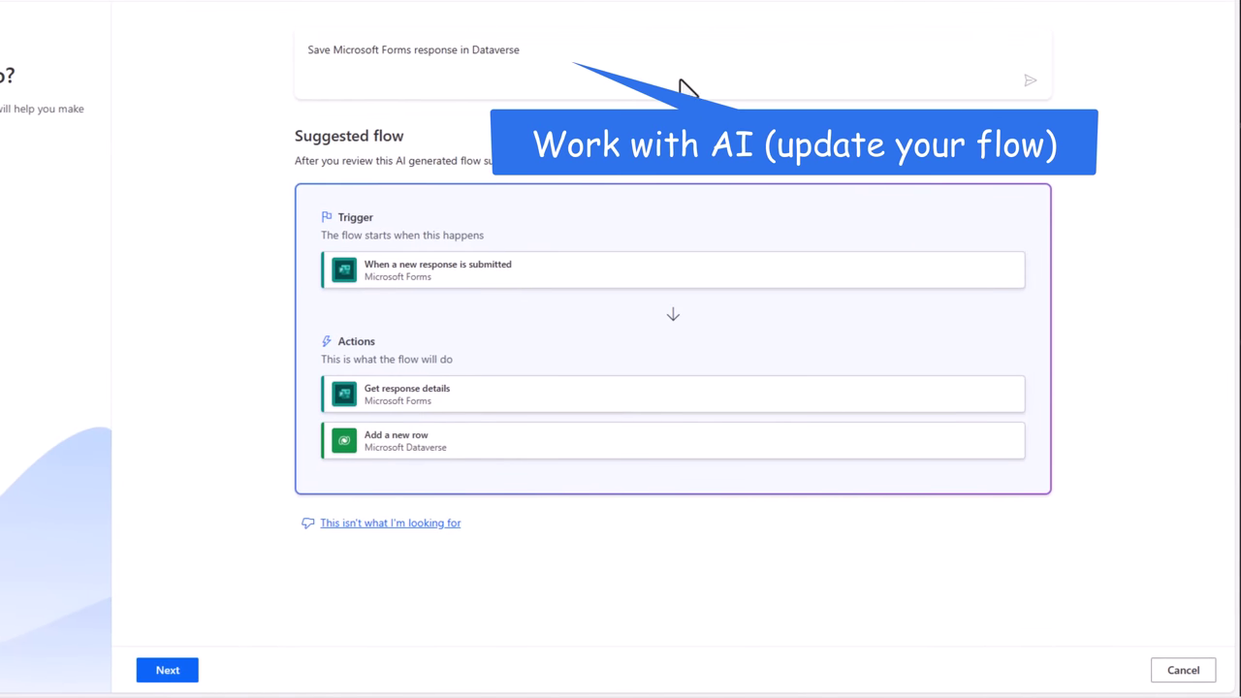
Change Dataverse to sharepoint and append '& add a condition to create the item' to the description
double_click(497, 51)
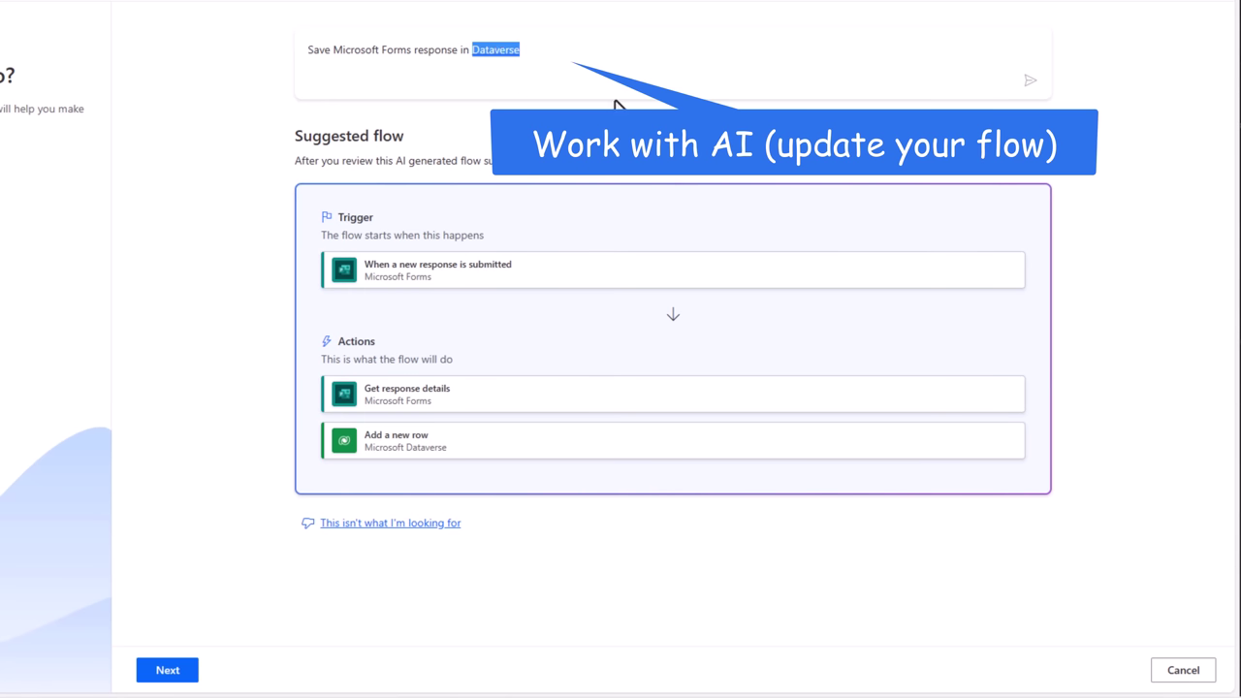
type("sharepoint")
key("Return")
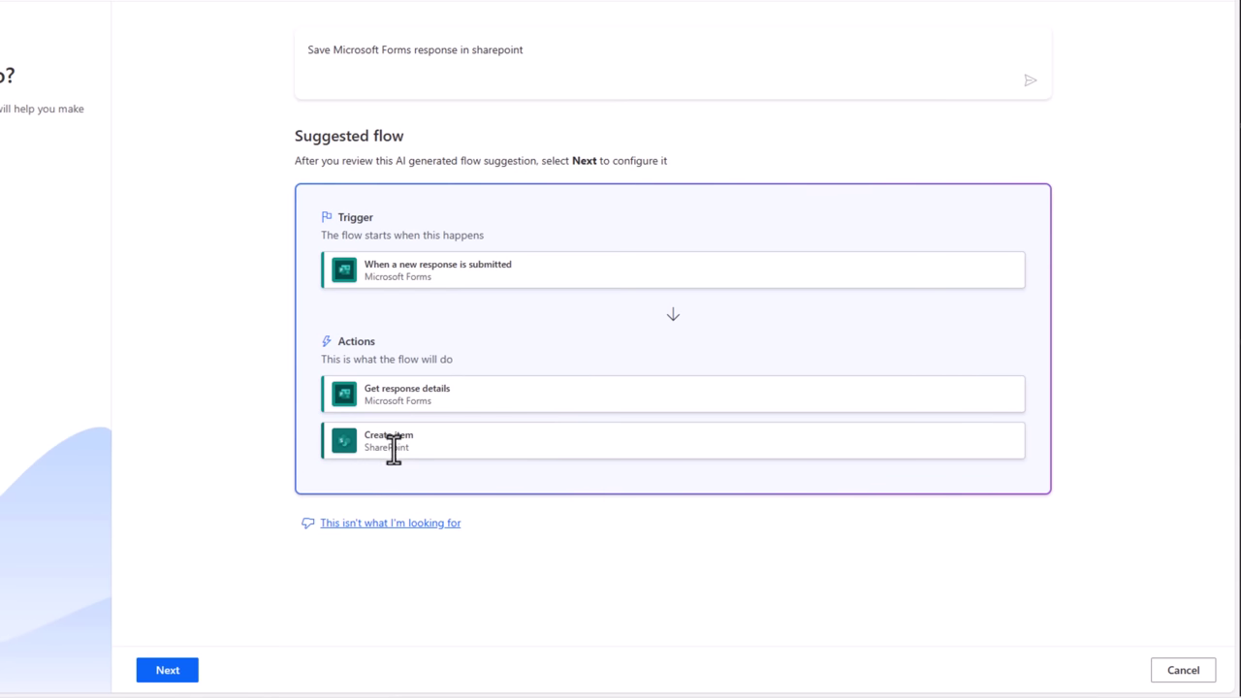
left_click(601, 82)
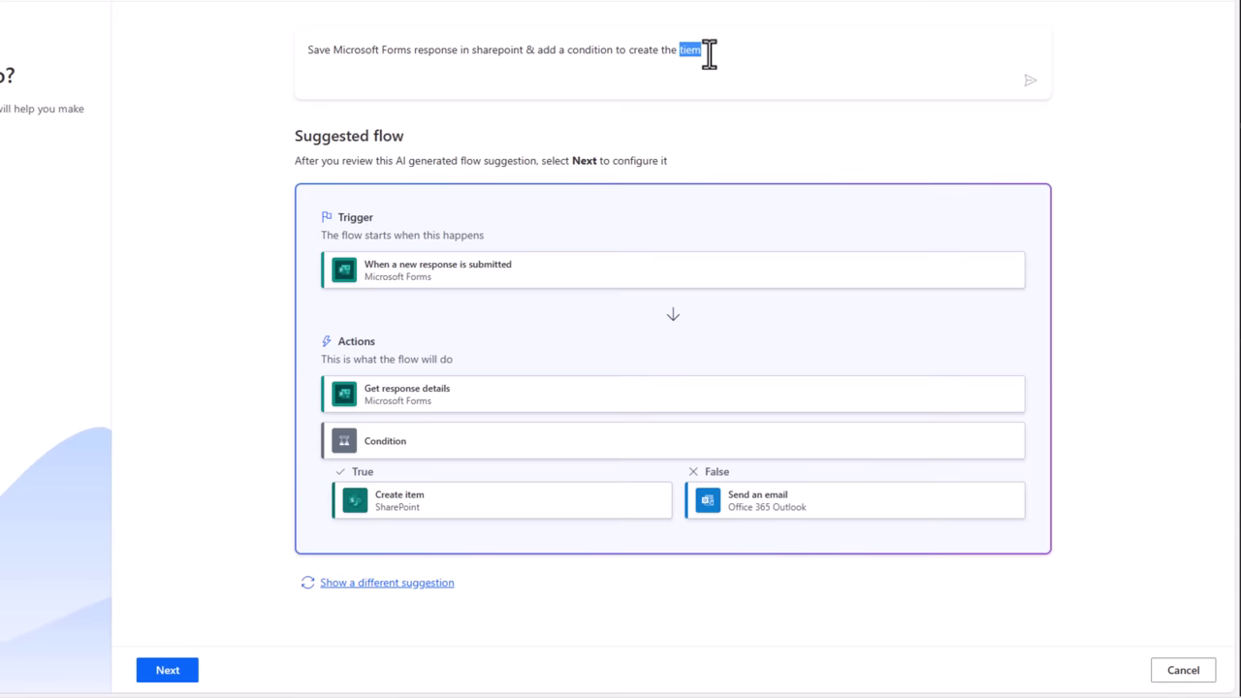
key("Return")
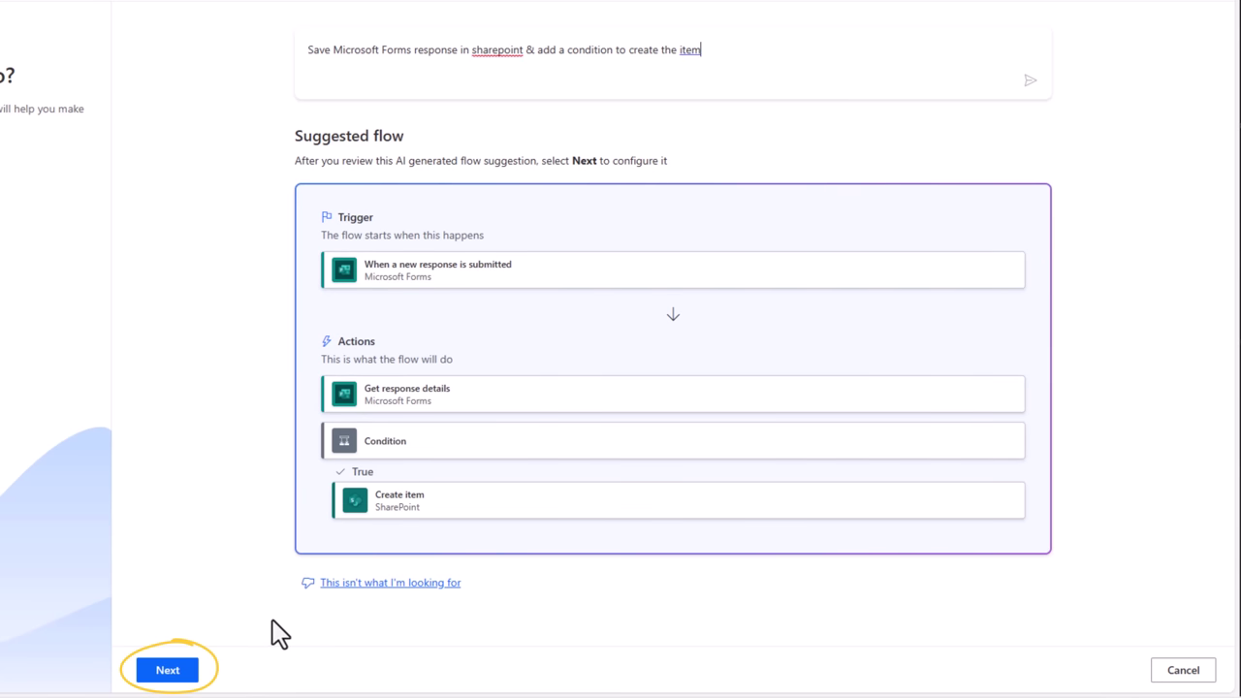
Accept the suggested flow and confirm the Microsoft Forms and SharePoint connections
left_click(185, 669)
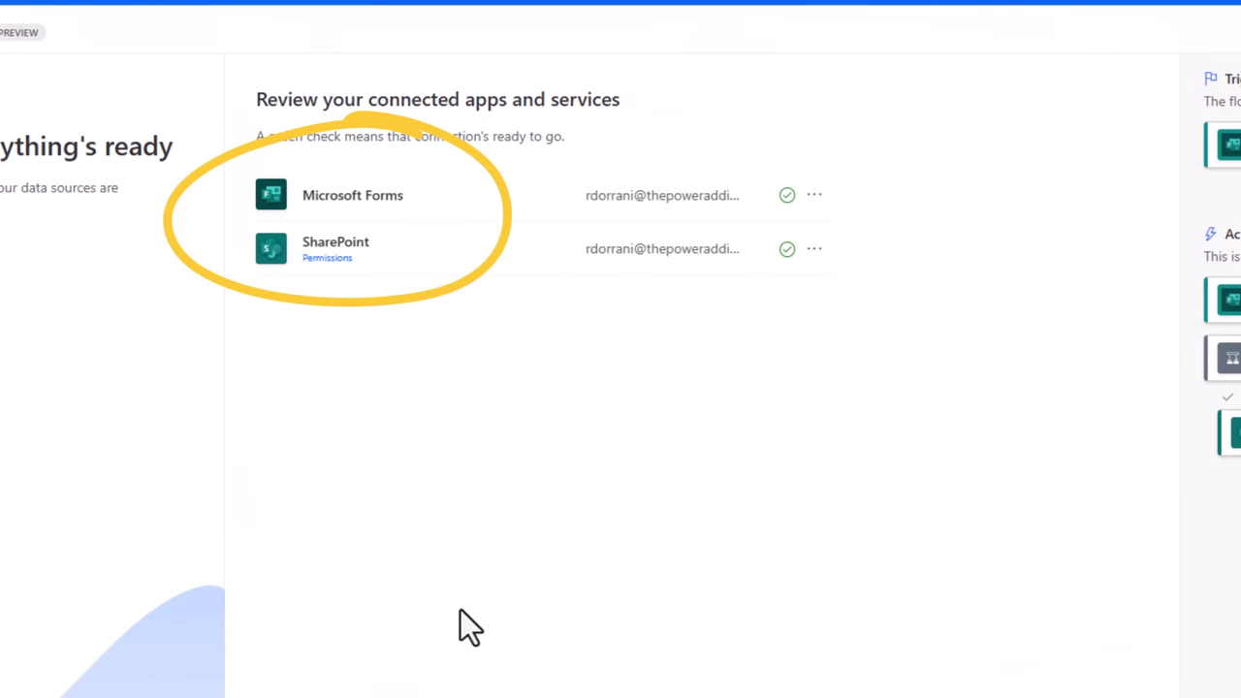
left_click(408, 679)
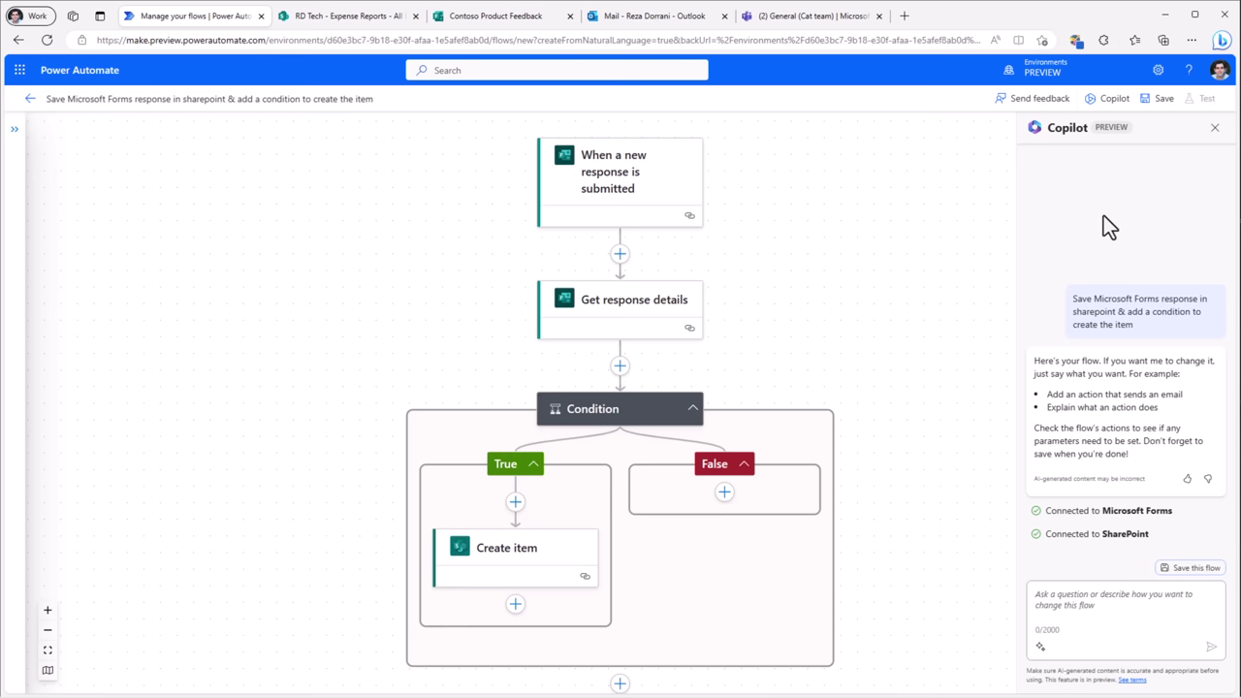
Pan and zoom the flow canvas, drag the mini-map viewport, then fit the whole flow in view
left_click_drag(472, 288, 363, 407)
left_click(48, 630)
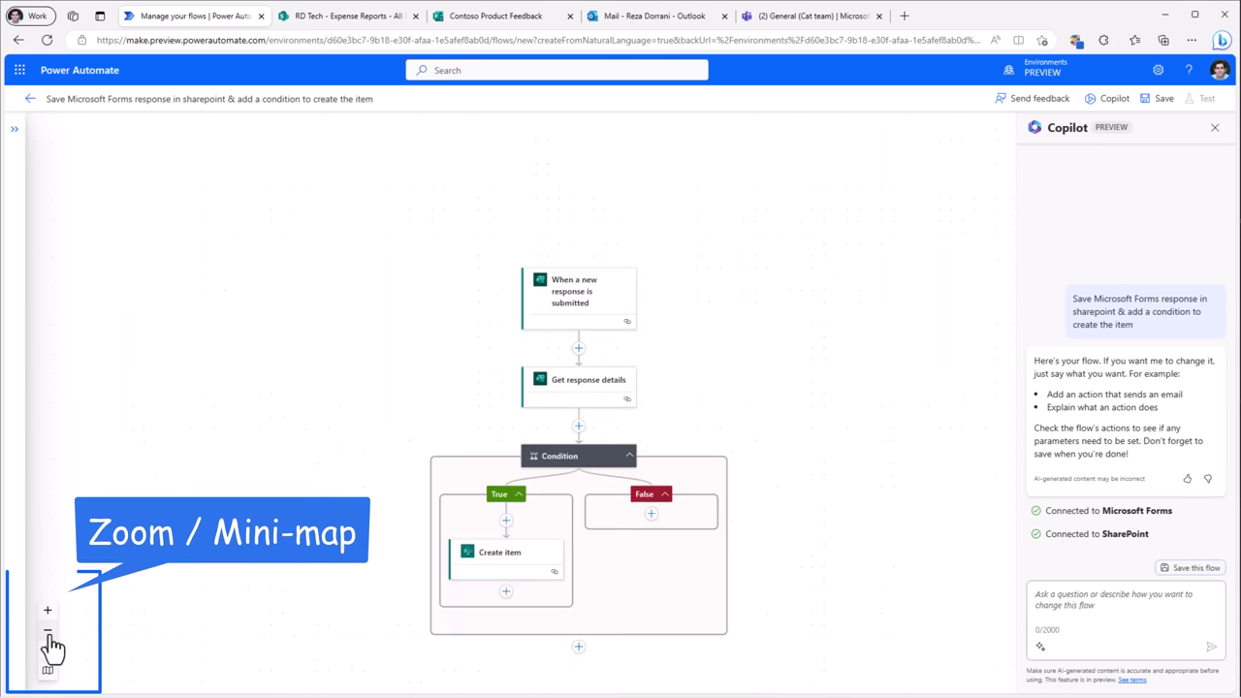
left_click(48, 610)
left_click(48, 670)
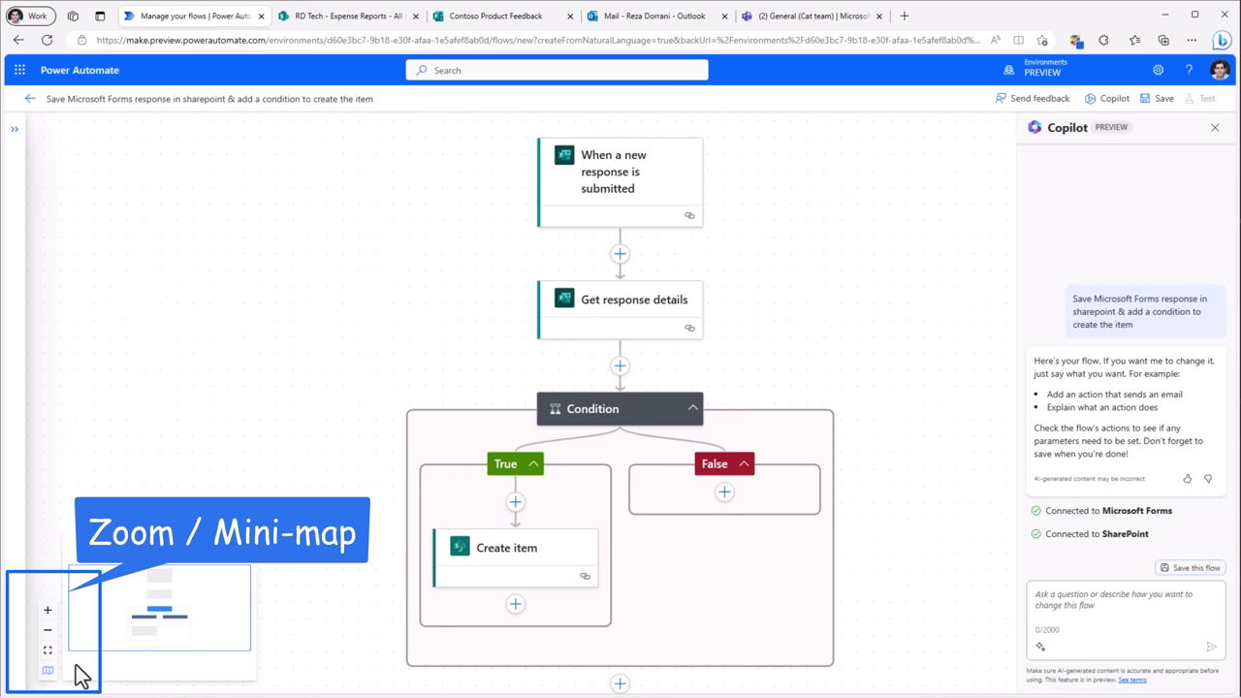
mouse_move(156, 624)
left_mouse_down()
mouse_move(139, 612)
mouse_move(167, 610)
mouse_move(161, 594)
mouse_move(161, 613)
left_mouse_up()
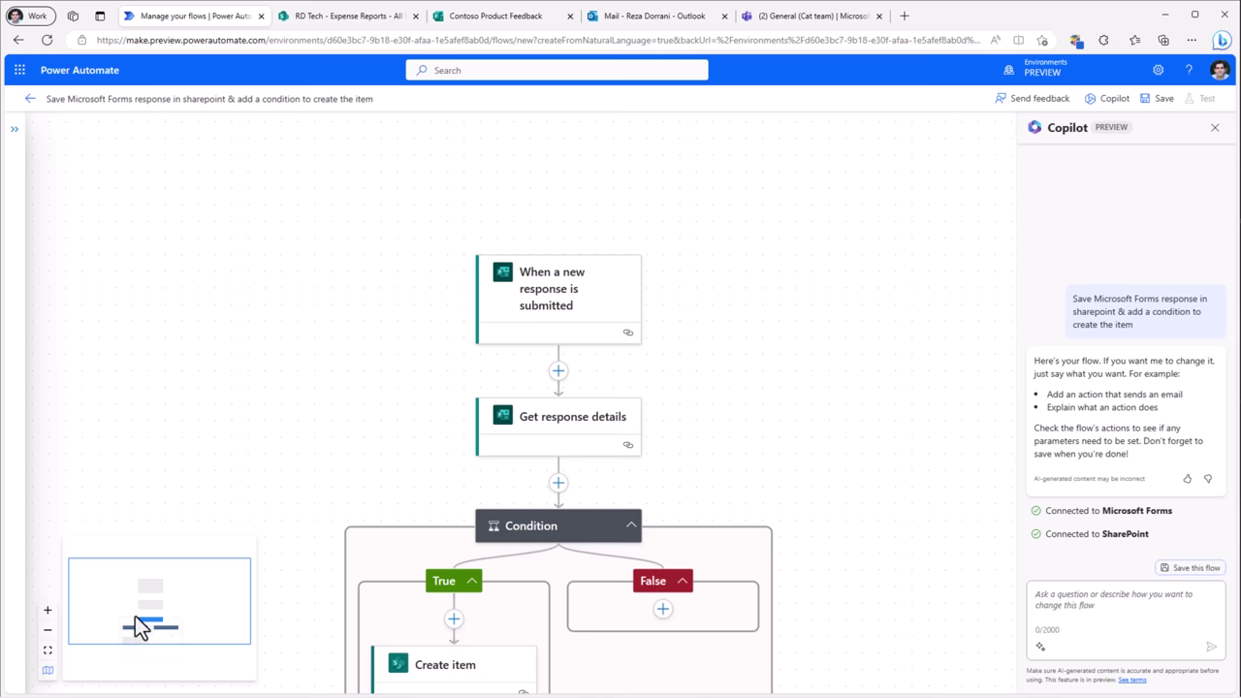
left_click(47, 650)
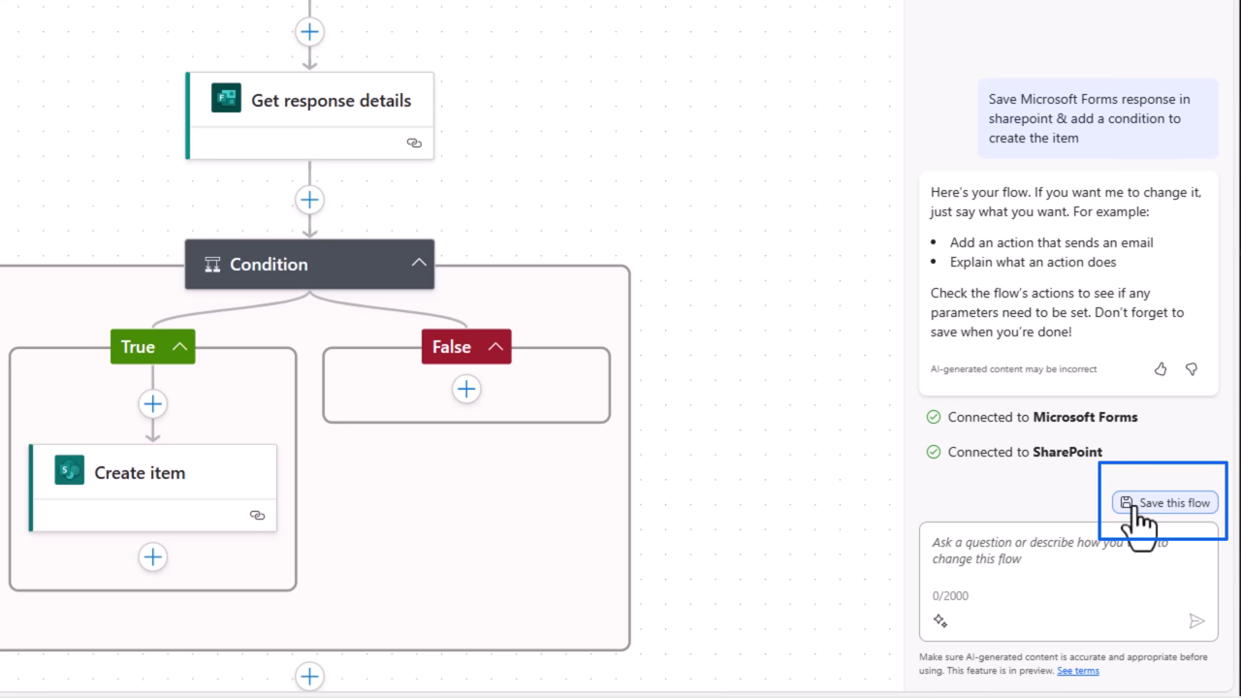
Use Copilot's Explain flow prompt to get a description of the Forms-to-SharePoint flow
left_click(1028, 549)
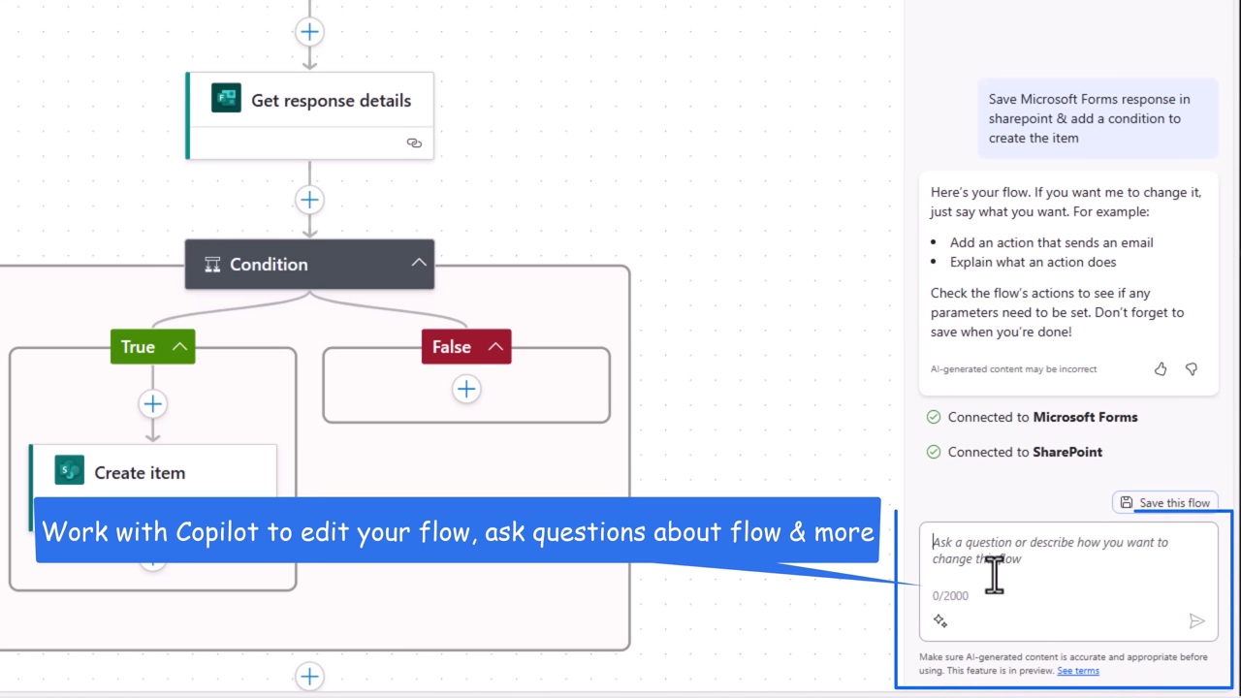
left_click(940, 620)
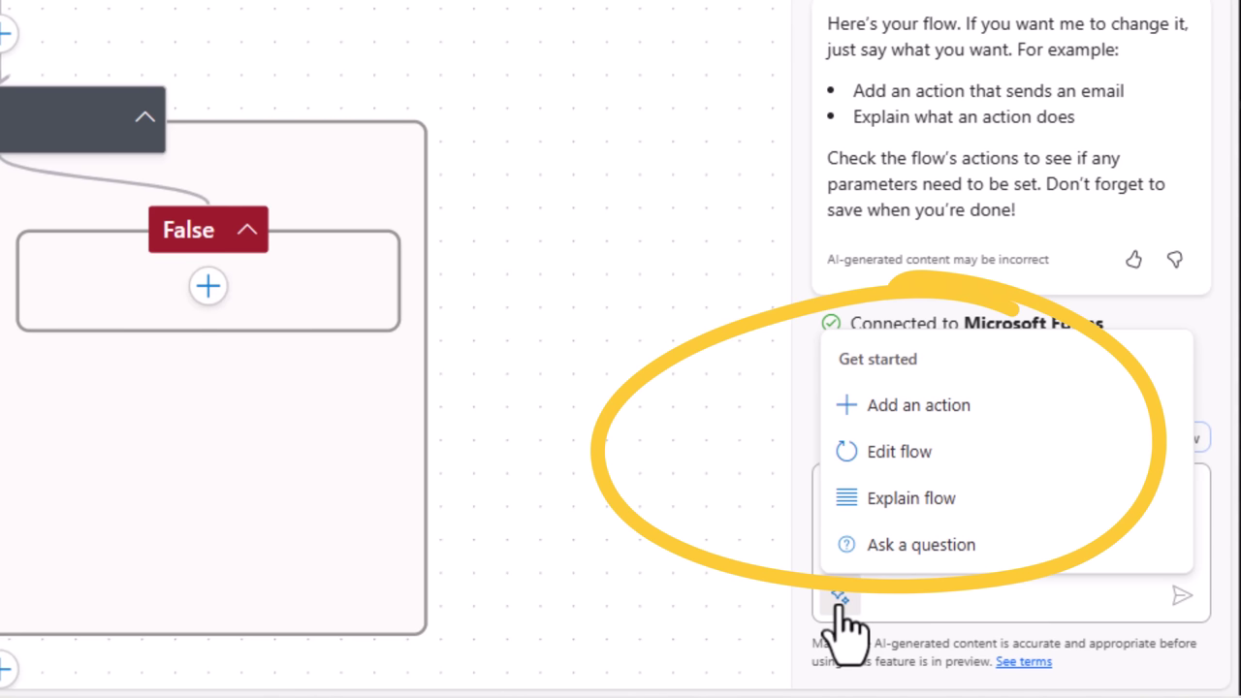
left_click(891, 499)
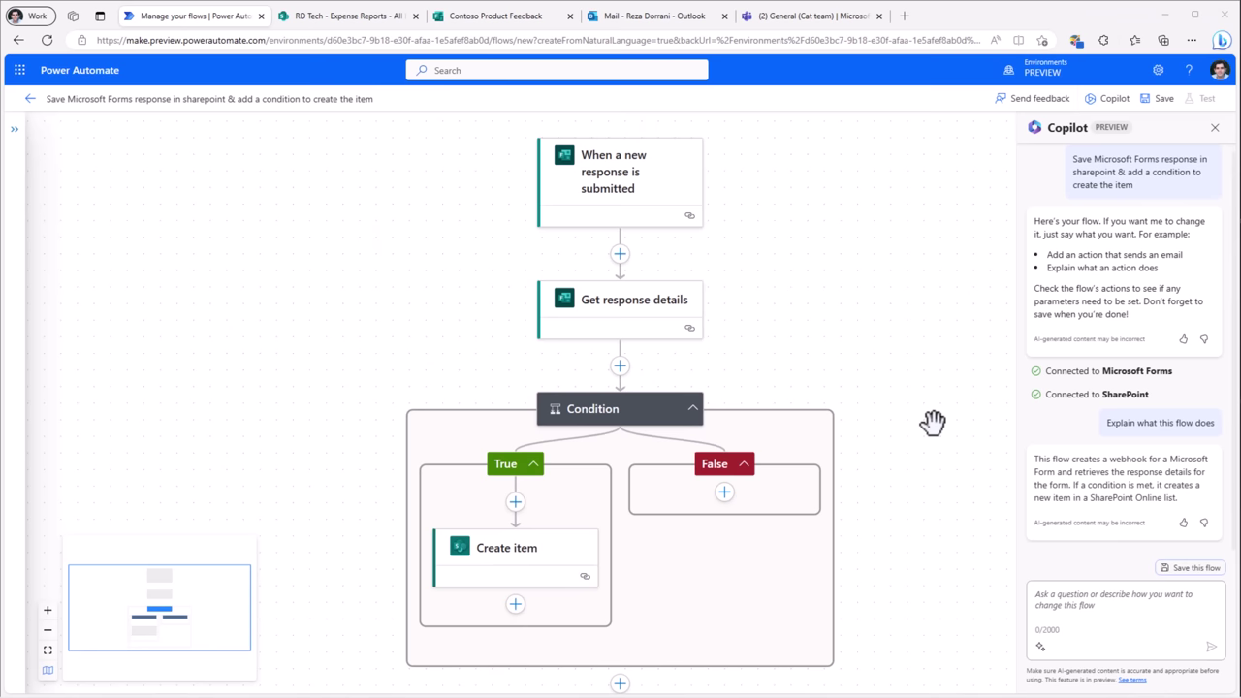
Have Copilot explain the Create item action
left_click(512, 567)
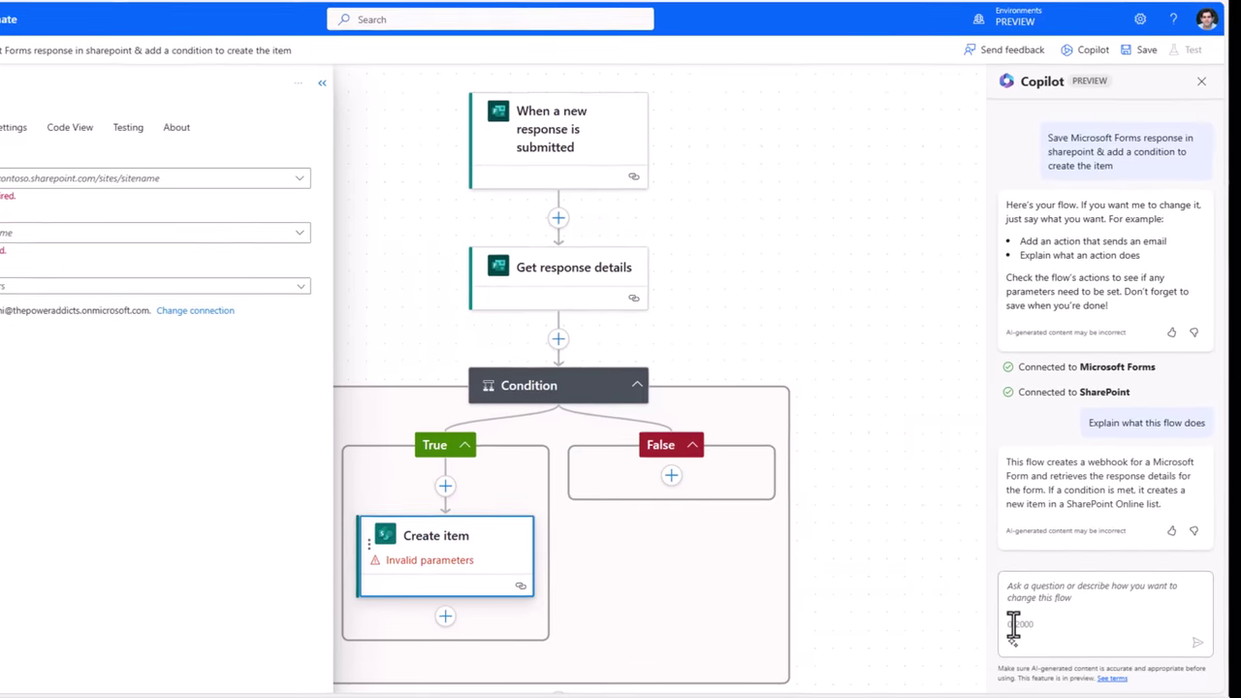
left_click(1013, 641)
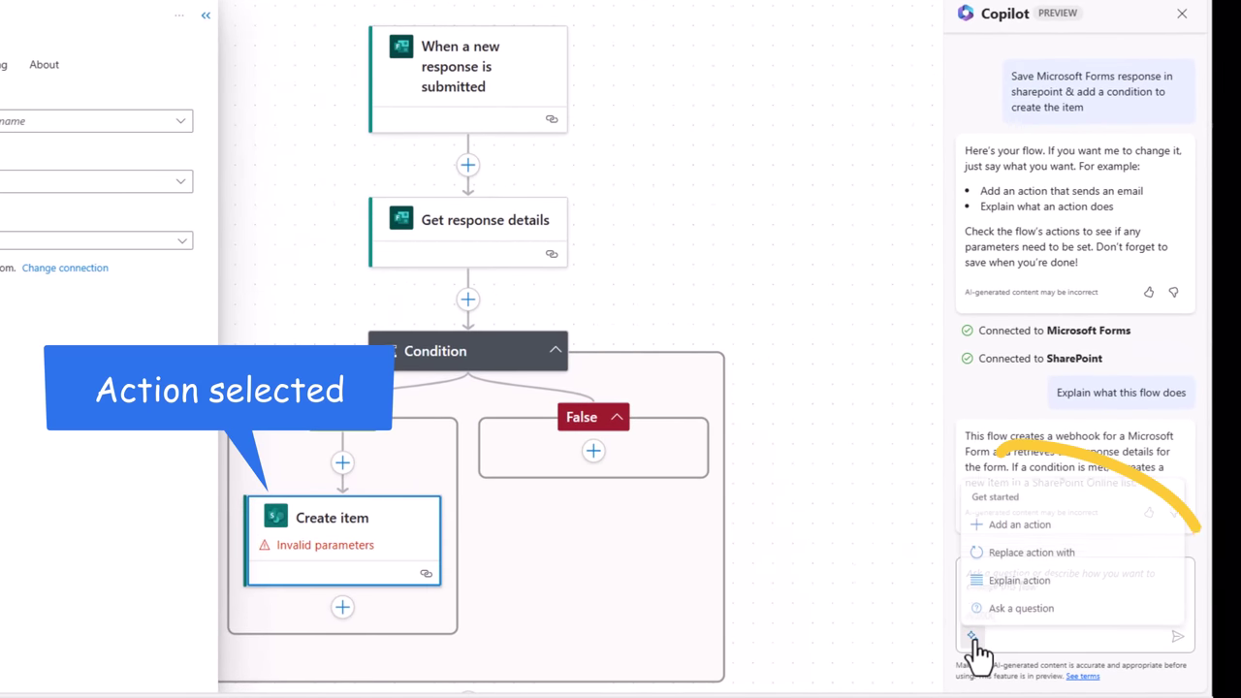
left_click(1014, 582)
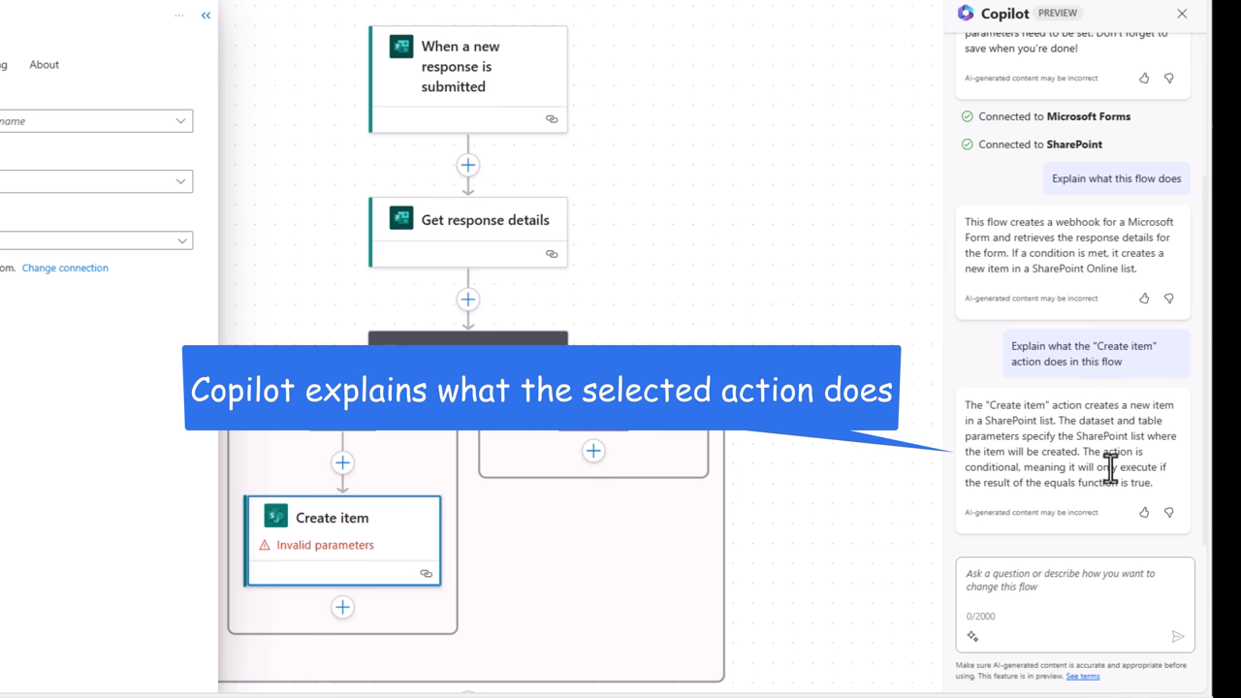
Have Copilot explain the Get response details action
left_click(973, 637)
left_click(1009, 591)
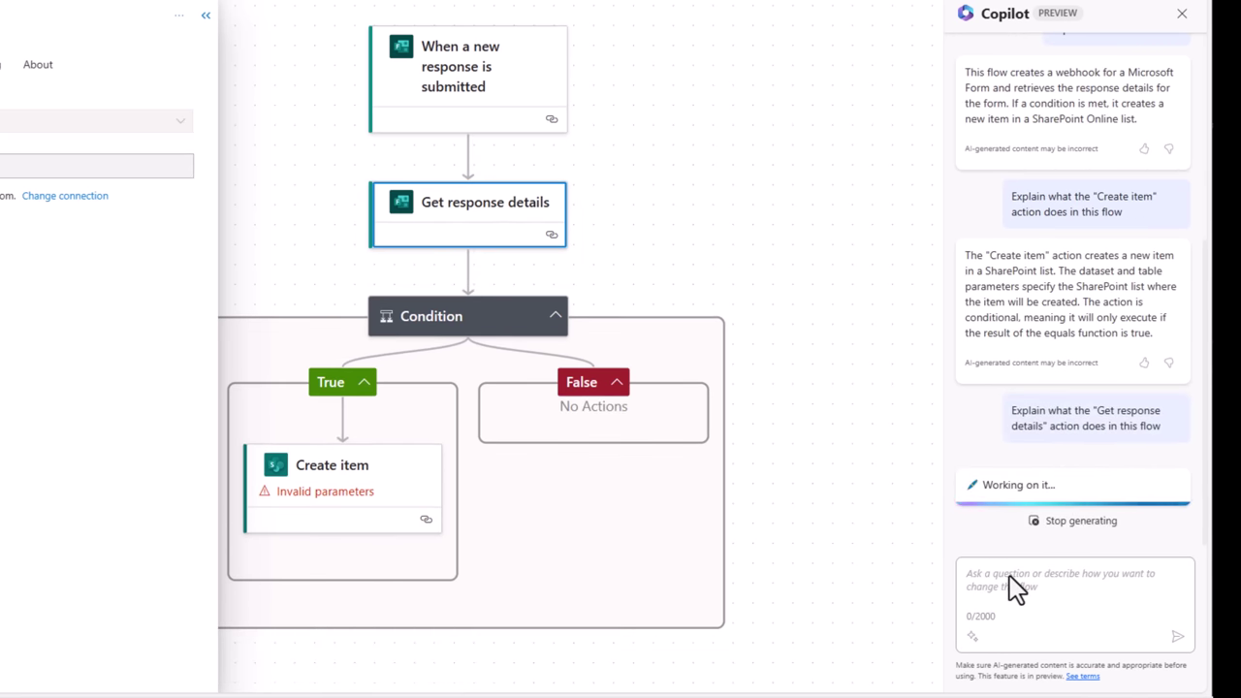
left_click(972, 638)
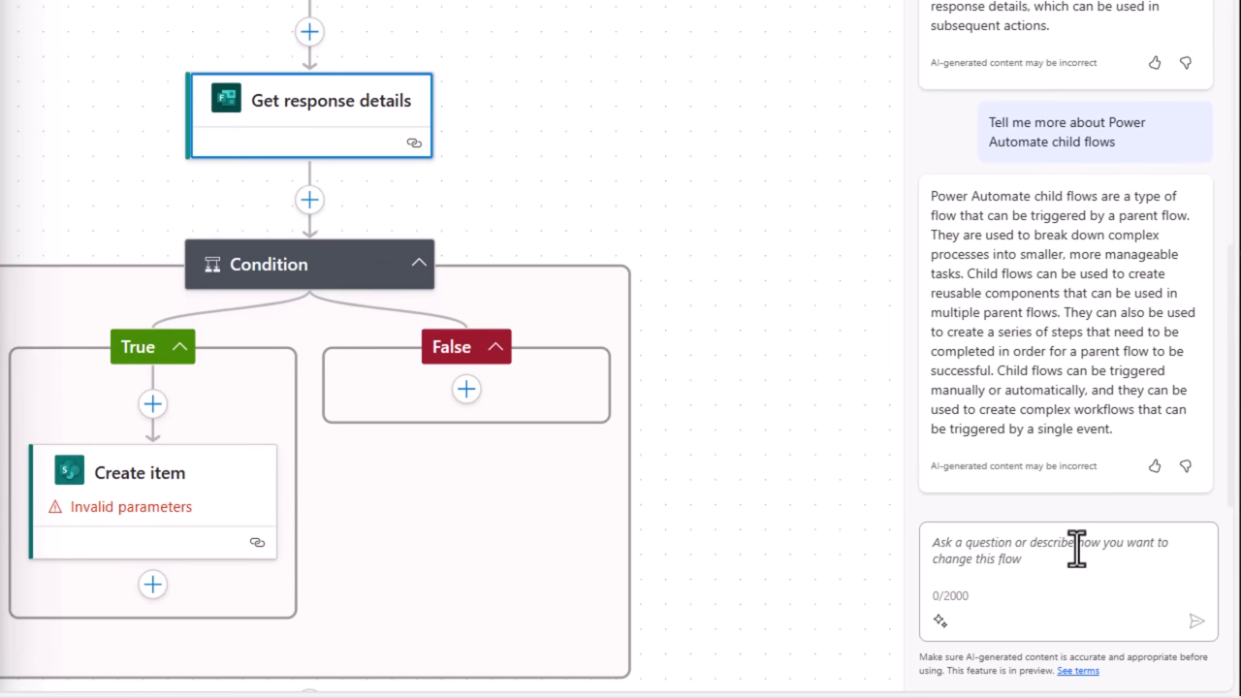
Have Copilot add an action to send an email if the condition is true, and open it
left_click(939, 621)
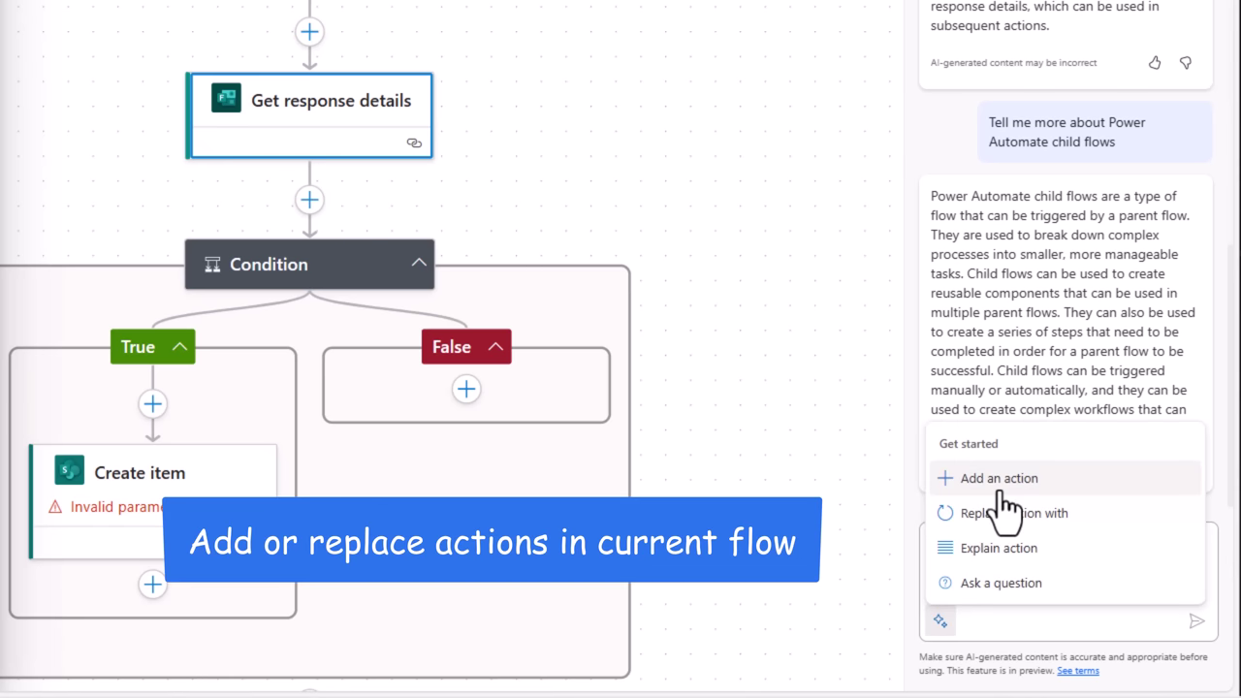
left_click(1002, 493)
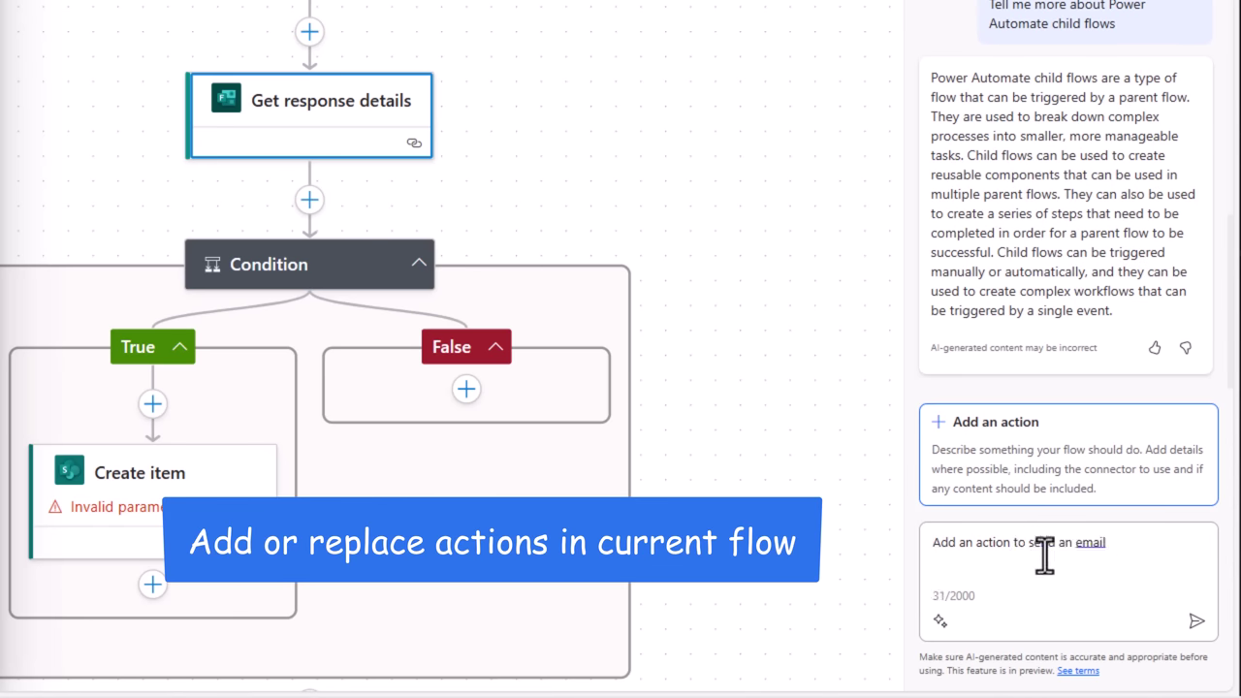
type("to send an email")
key("BackSpace")
type("if the condition is true")
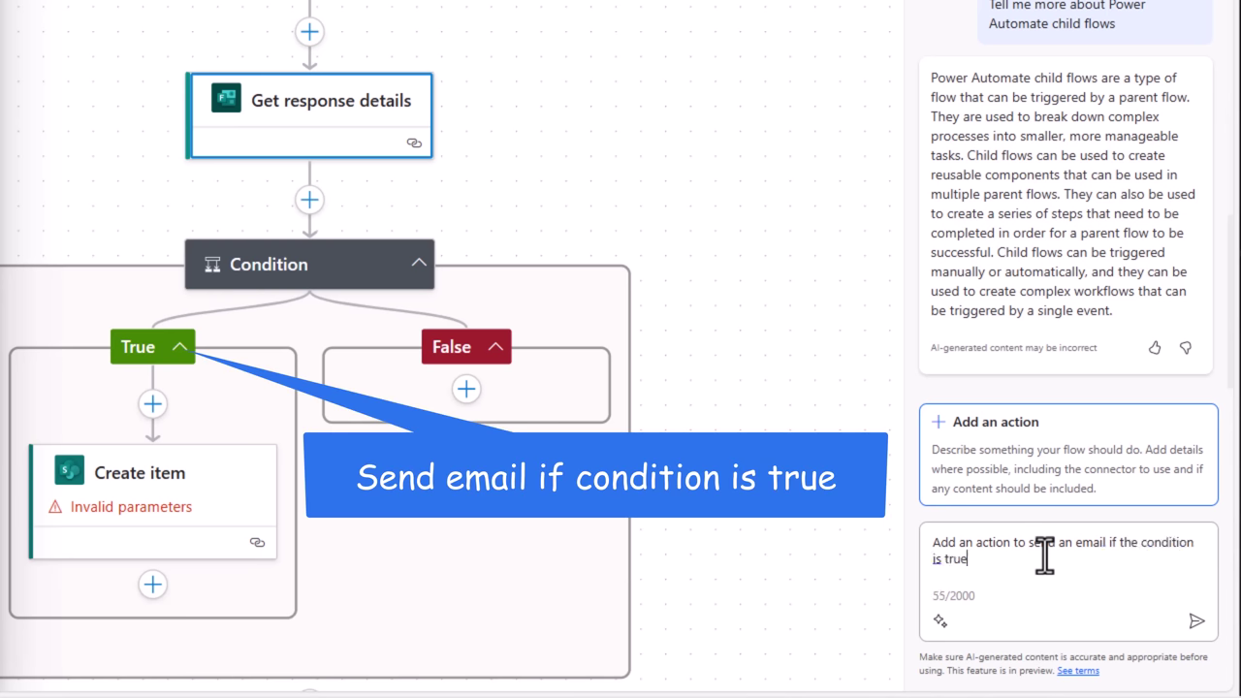
key("Return")
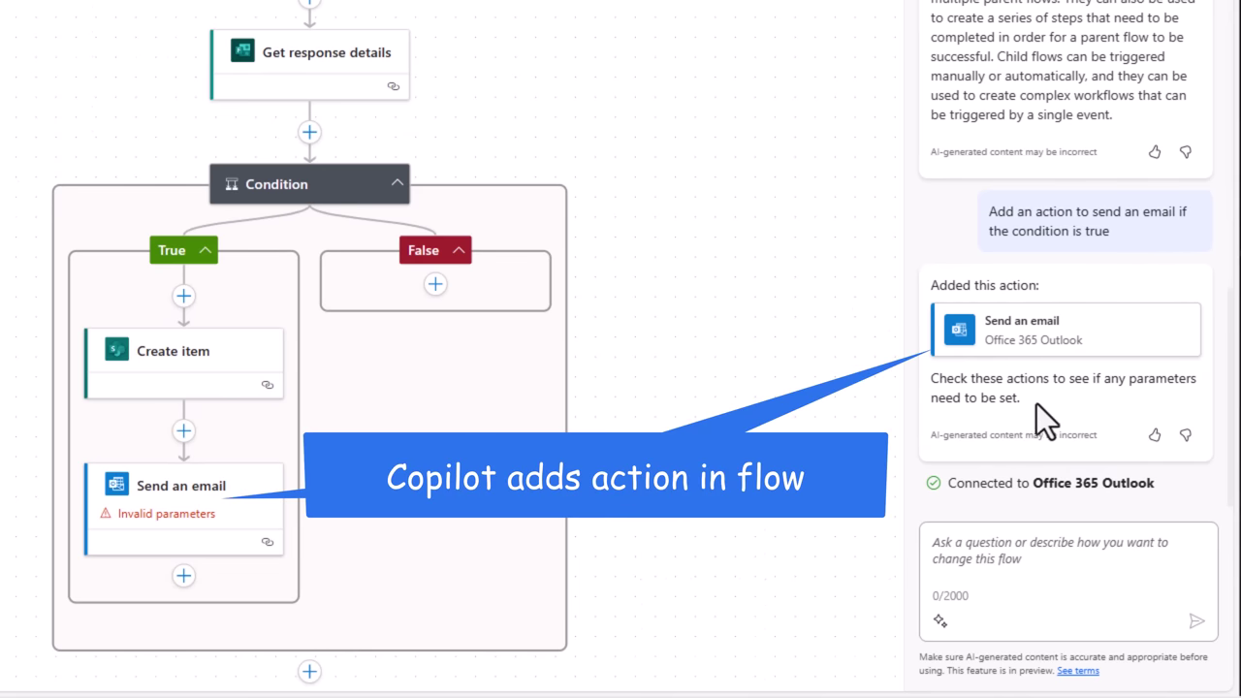
left_click(251, 499)
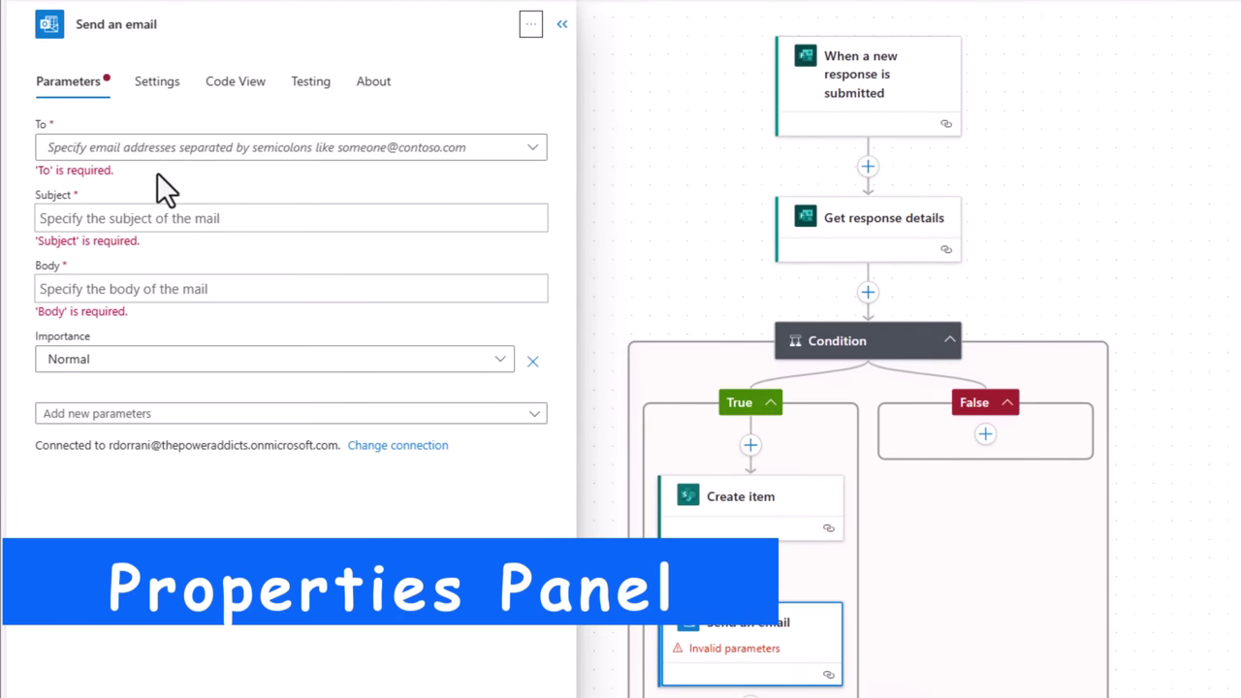
Switch the email's To field to a custom value and browse its dynamic content
left_click(148, 157)
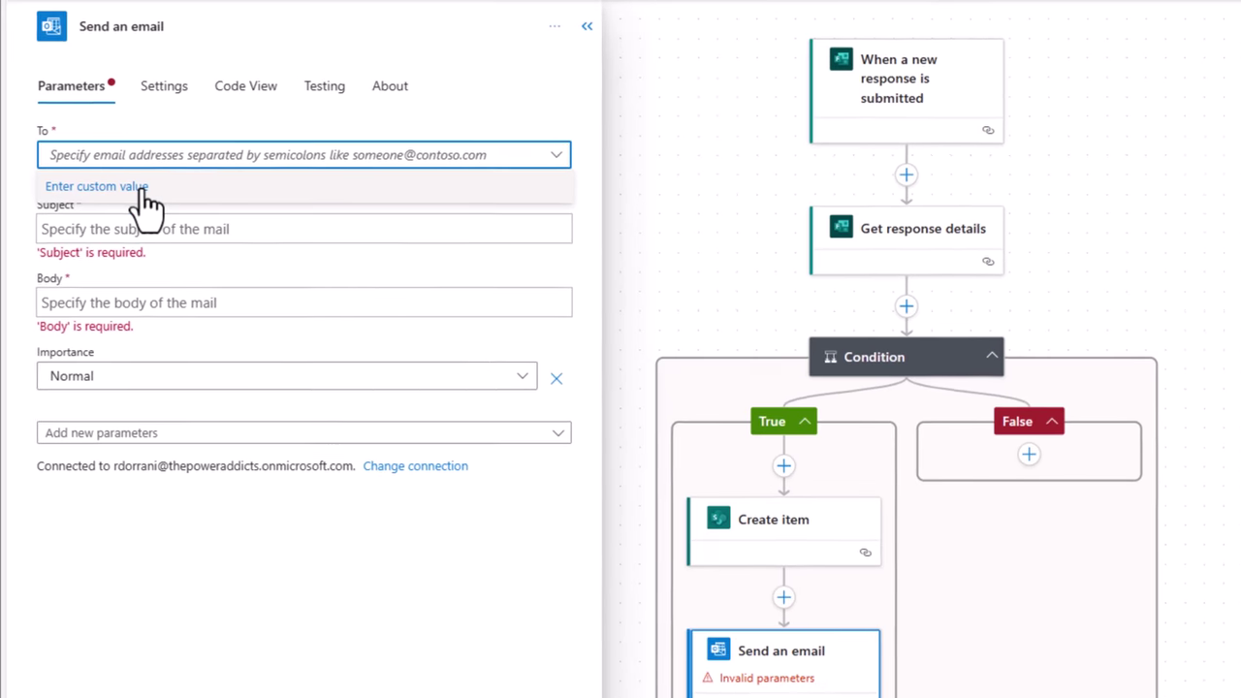
left_click(134, 181)
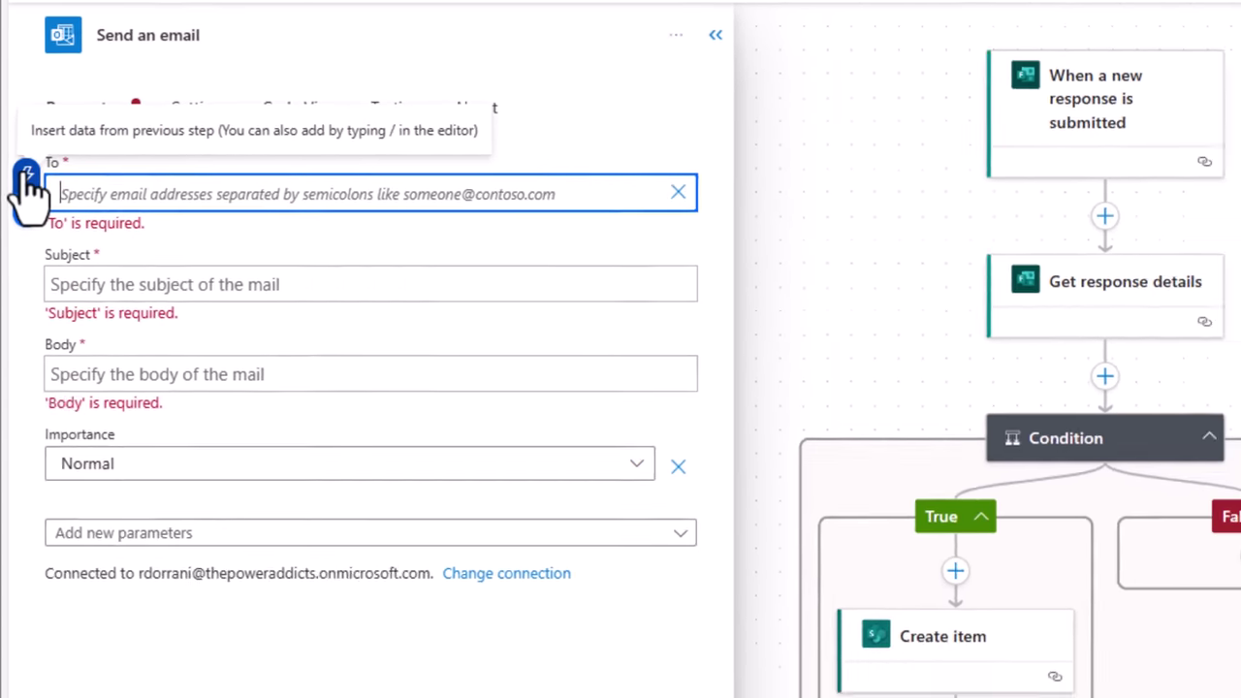
left_click(26, 179)
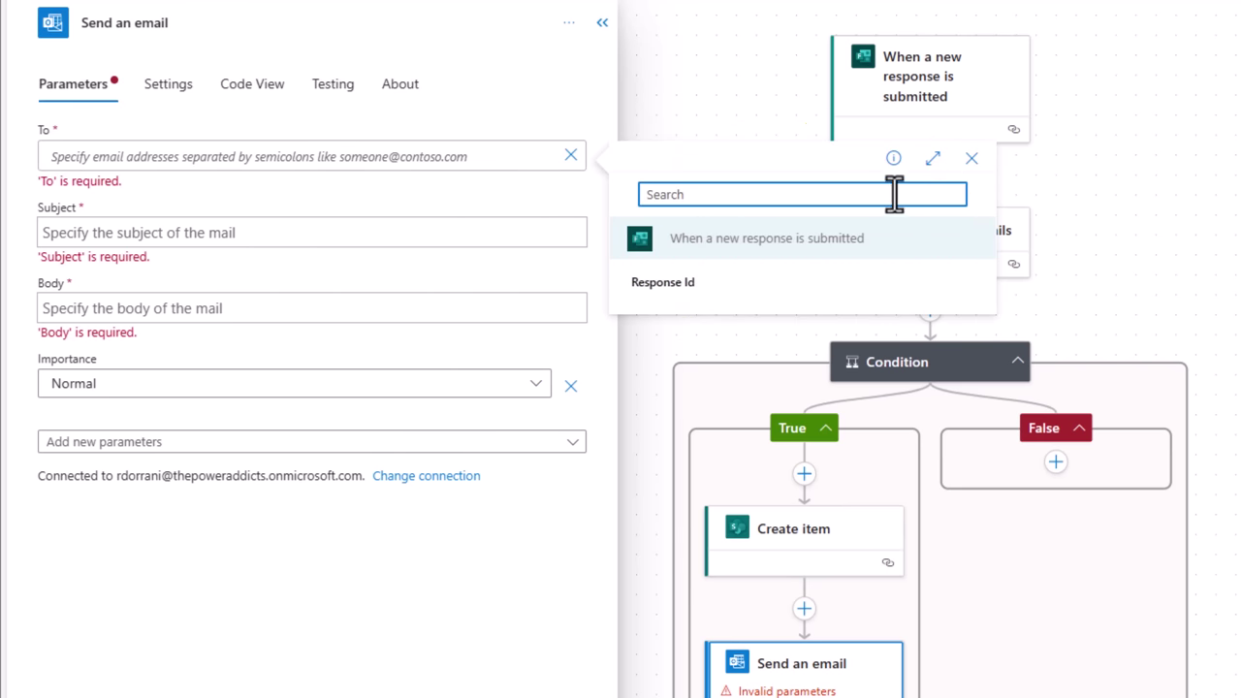
left_click(972, 158)
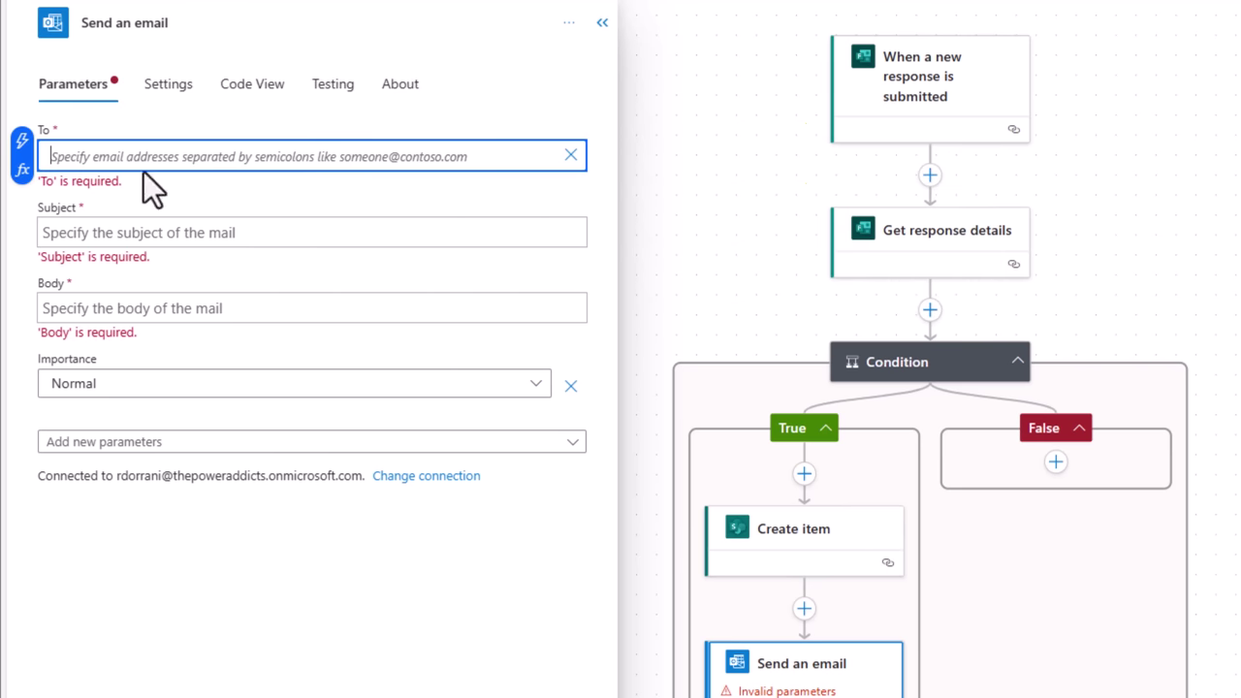
In the enlarged expression editor, browse dynamic content and functions, then start typing concat(
left_click(22, 171)
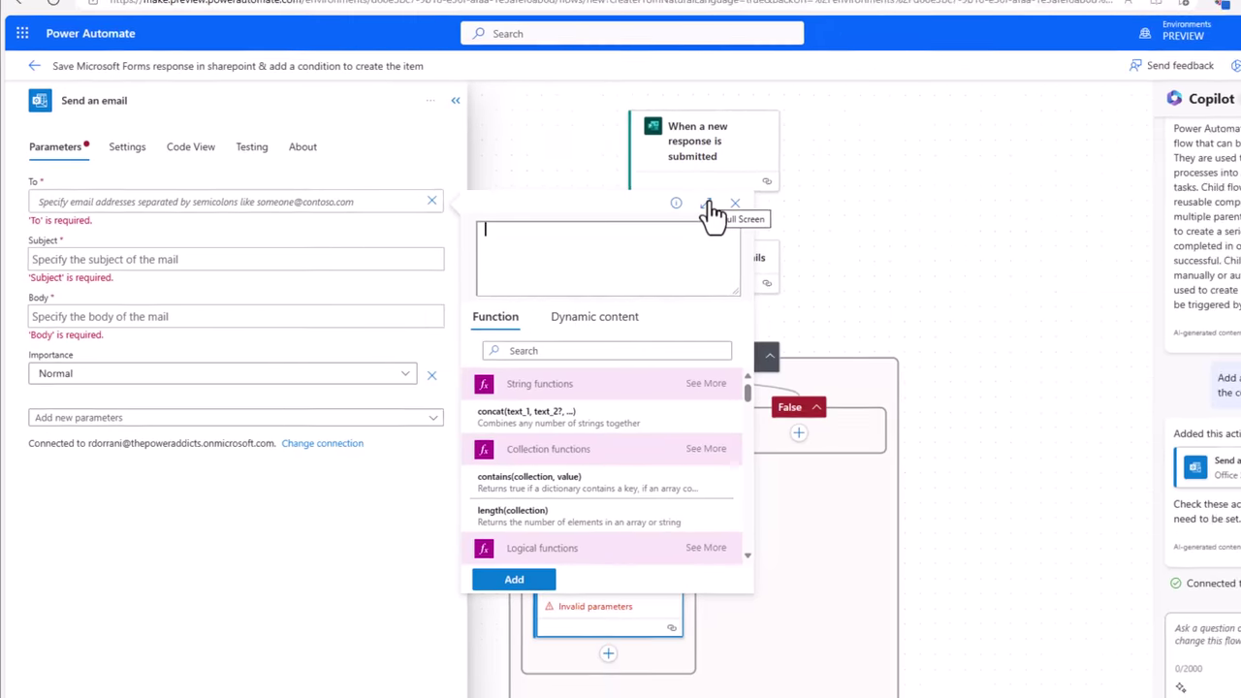
left_click(708, 204)
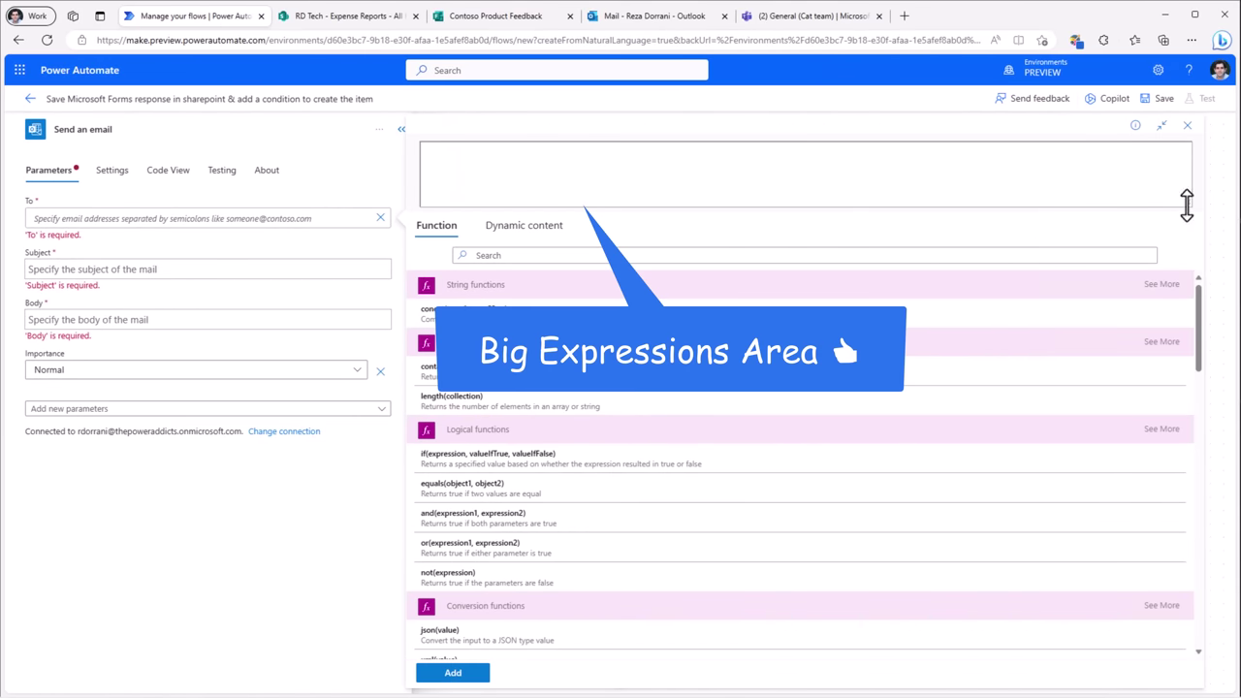
left_click_drag(1188, 205, 1190, 270)
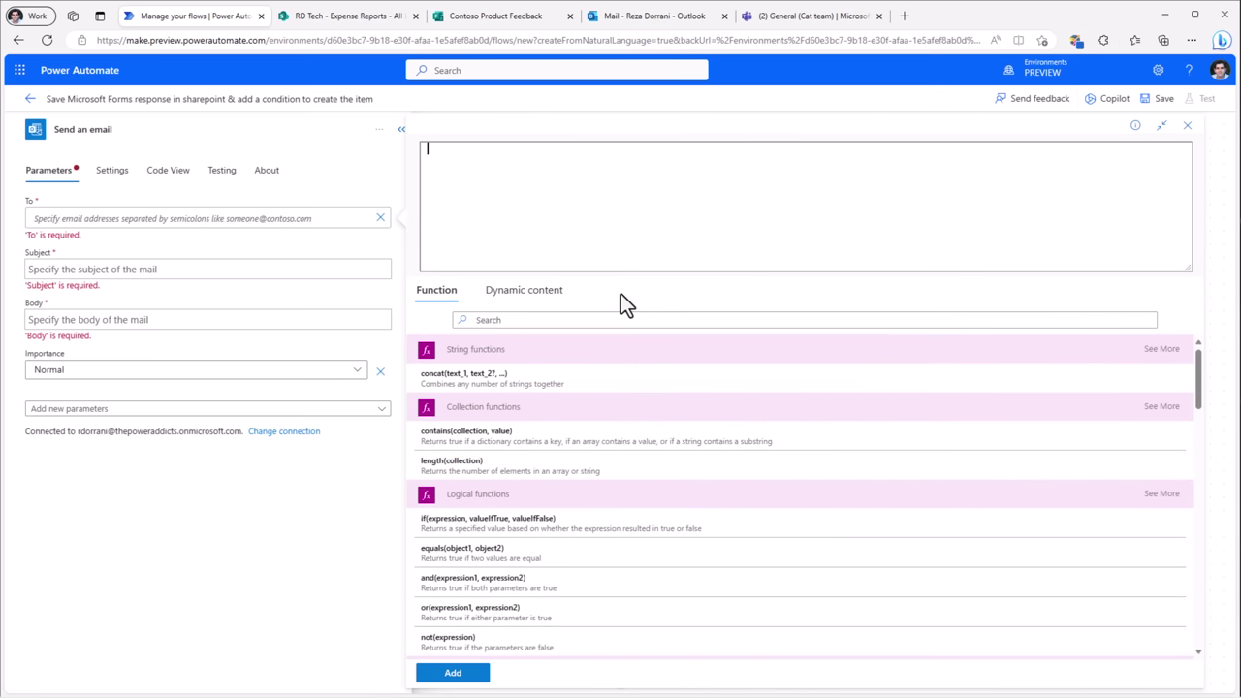
left_click(543, 297)
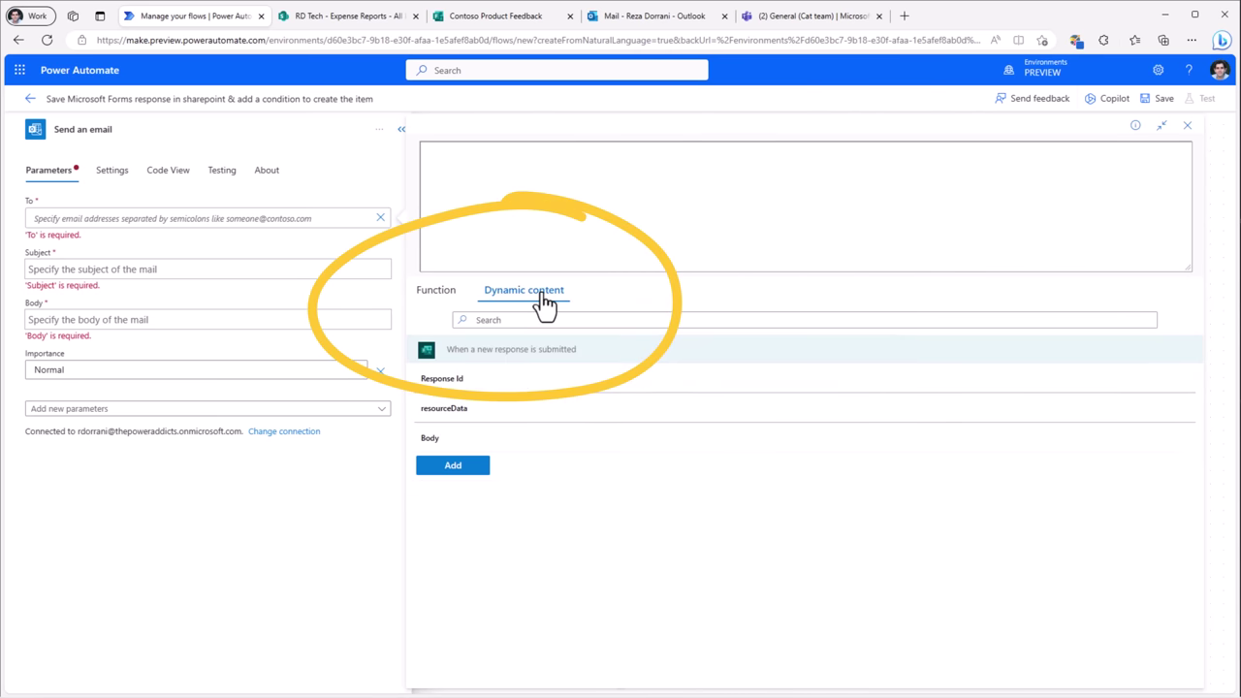
left_click(434, 296)
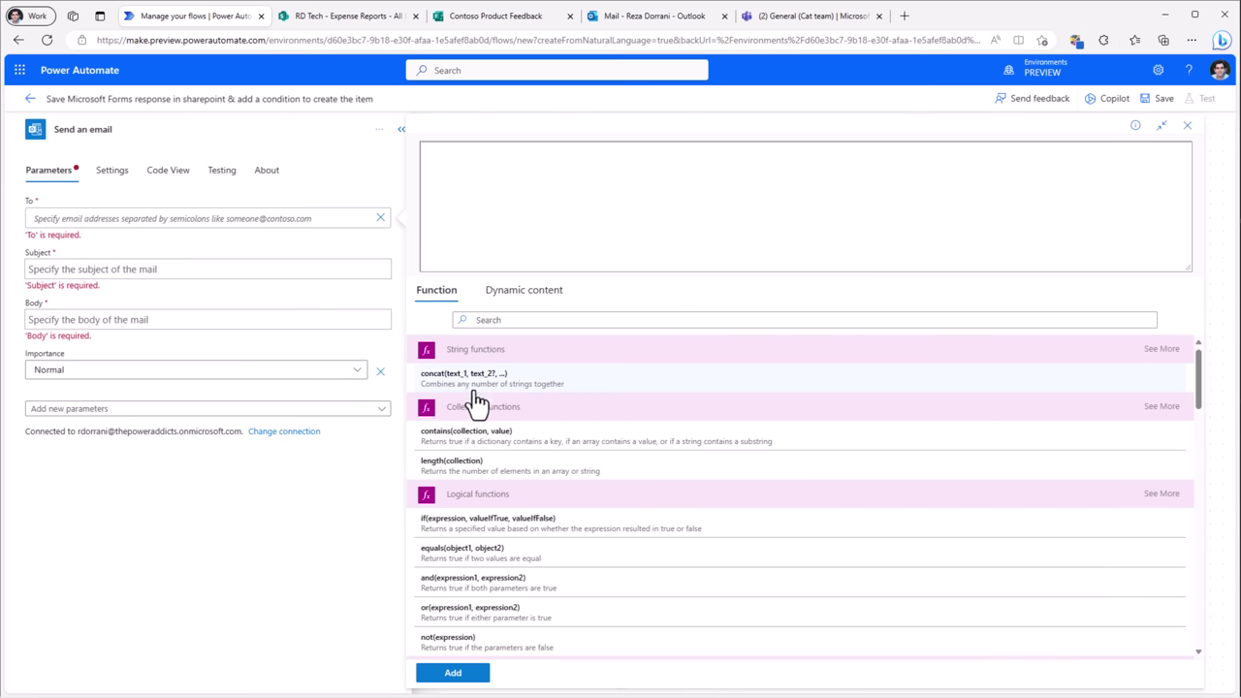
scroll(480, 417, "down", 1)
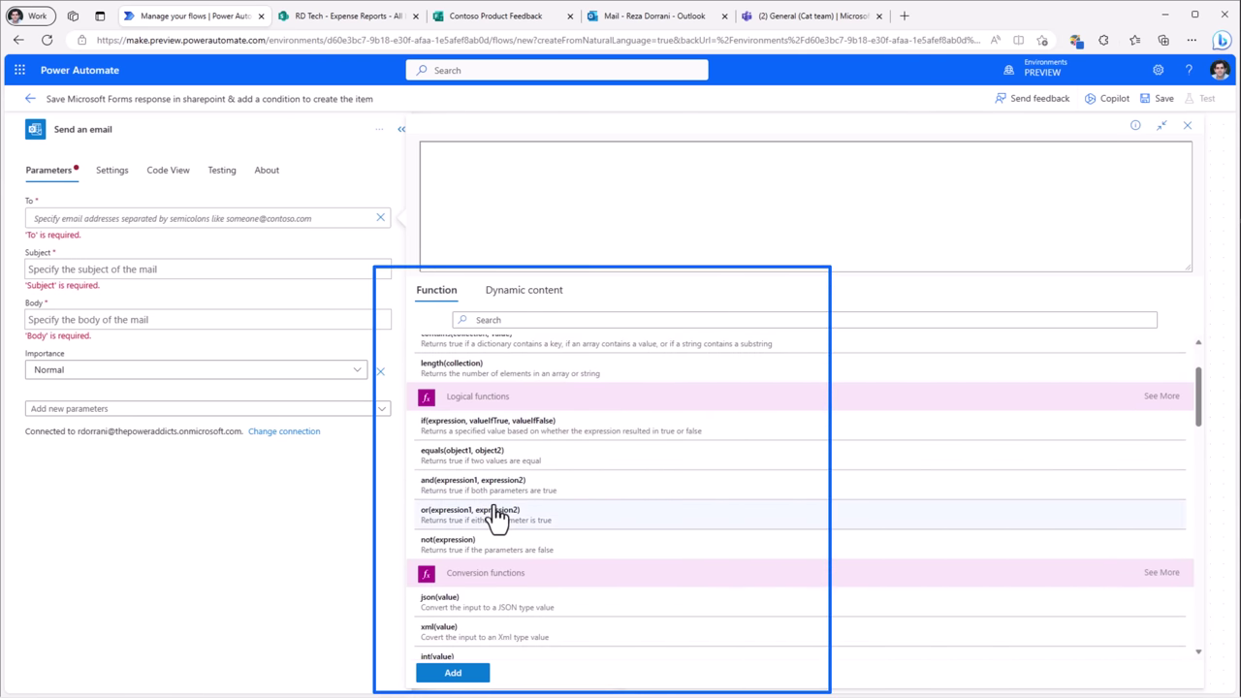
scroll(490, 506, "up", 1)
left_click(478, 207)
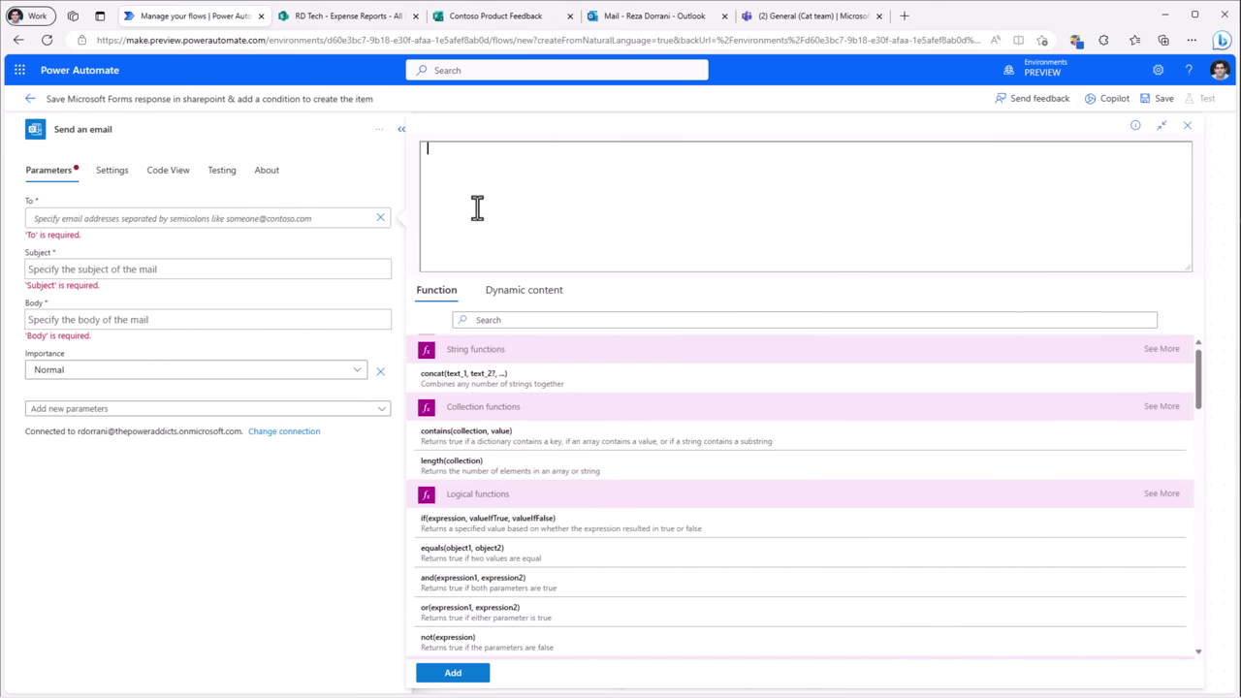
type("concat")
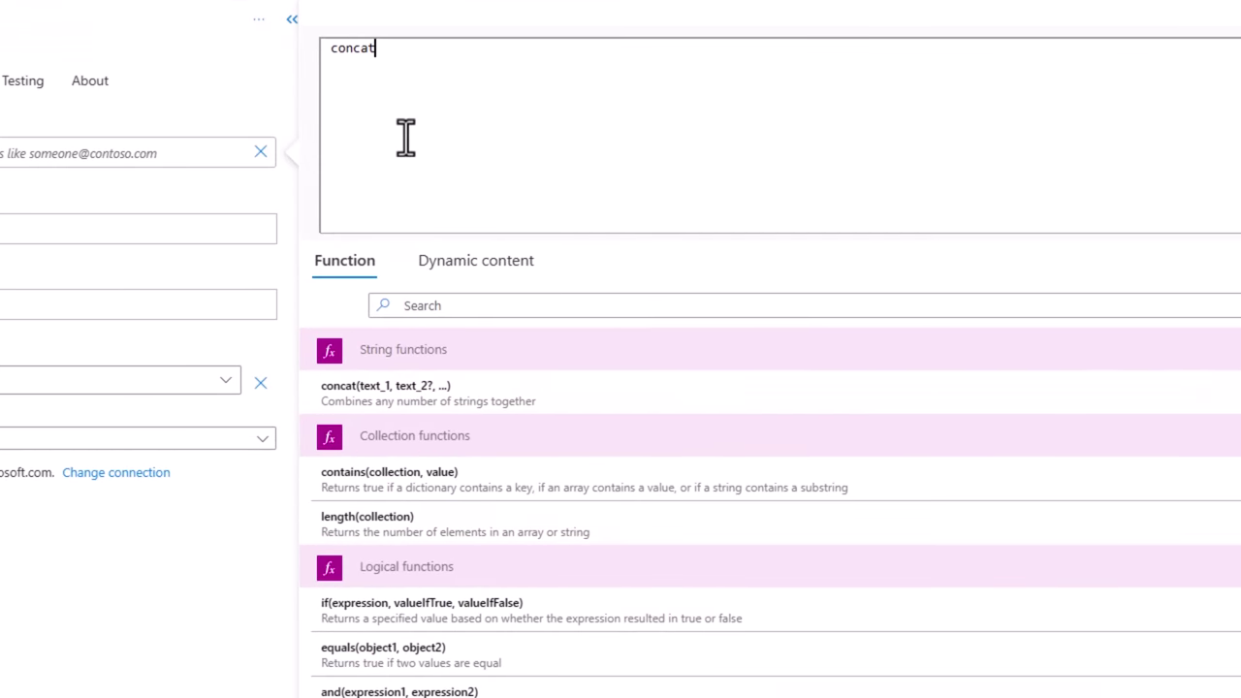
type("(")
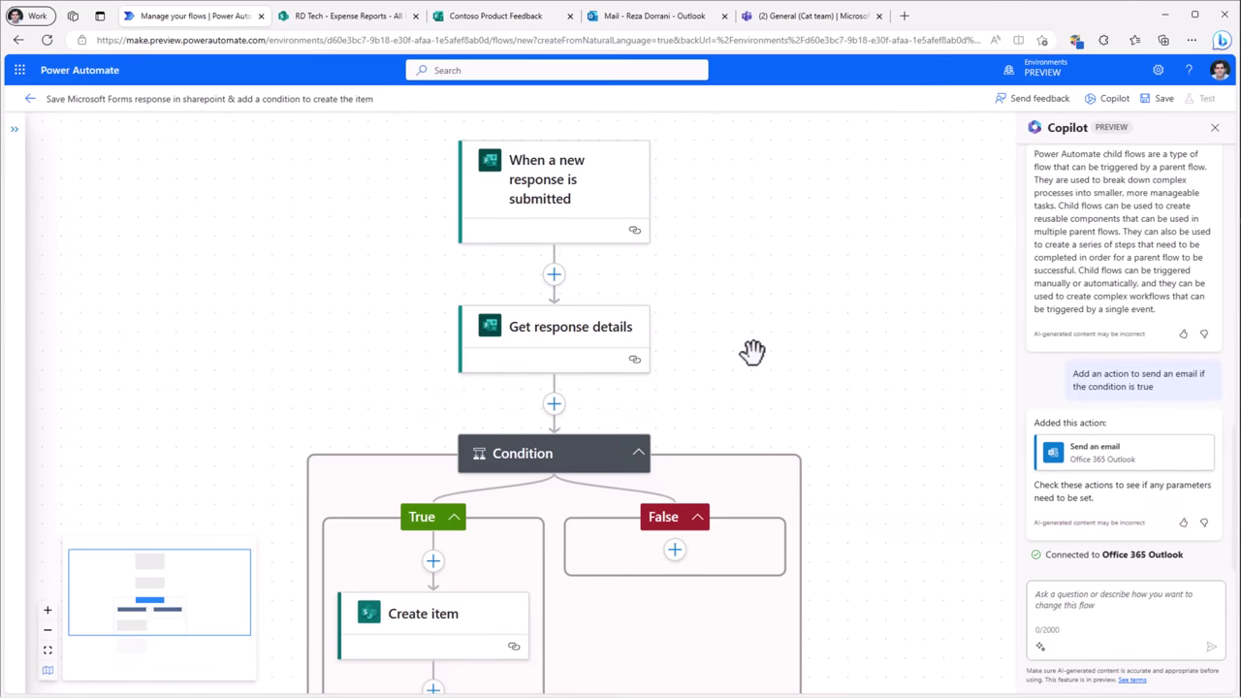
Set Form Id to Contoso Product Feedback on the trigger and Get response details
left_click(546, 189)
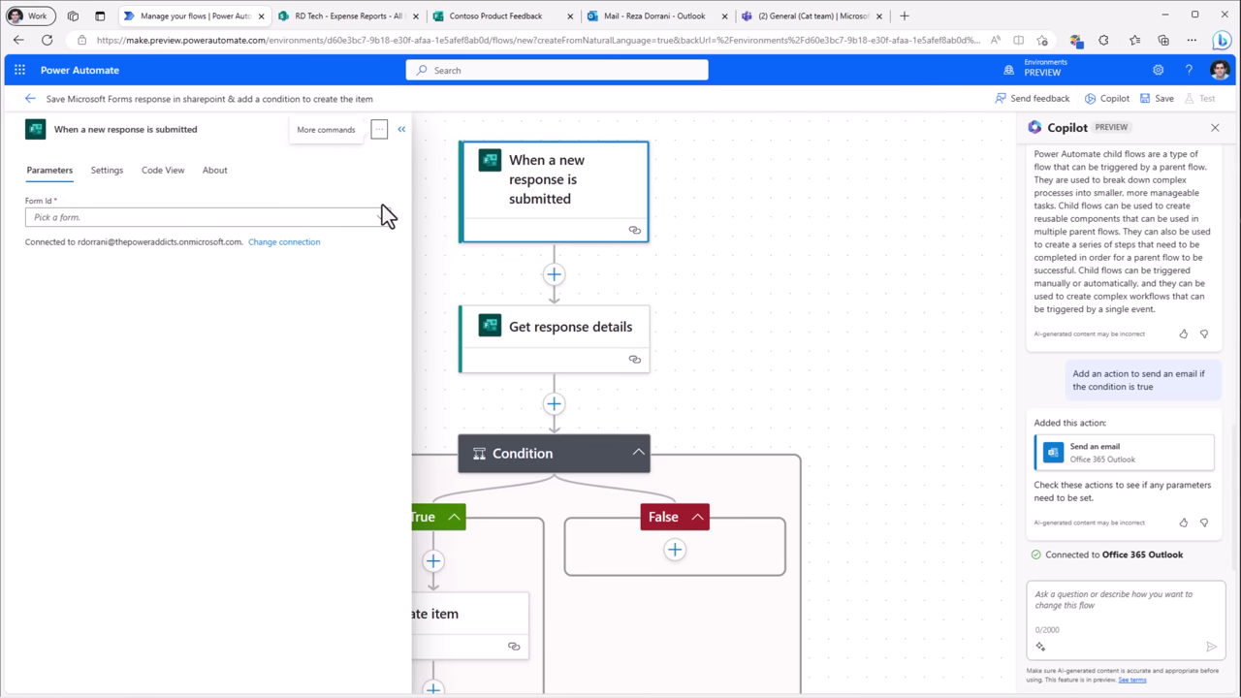
left_click(380, 230)
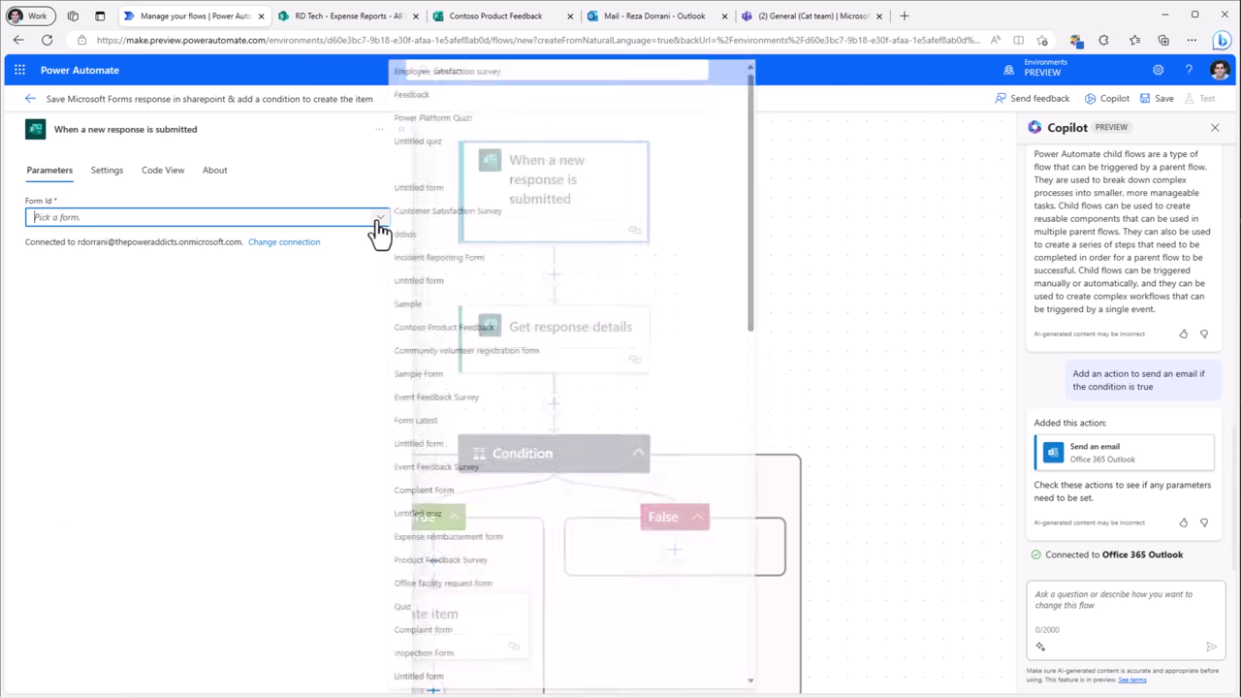
left_click(449, 138)
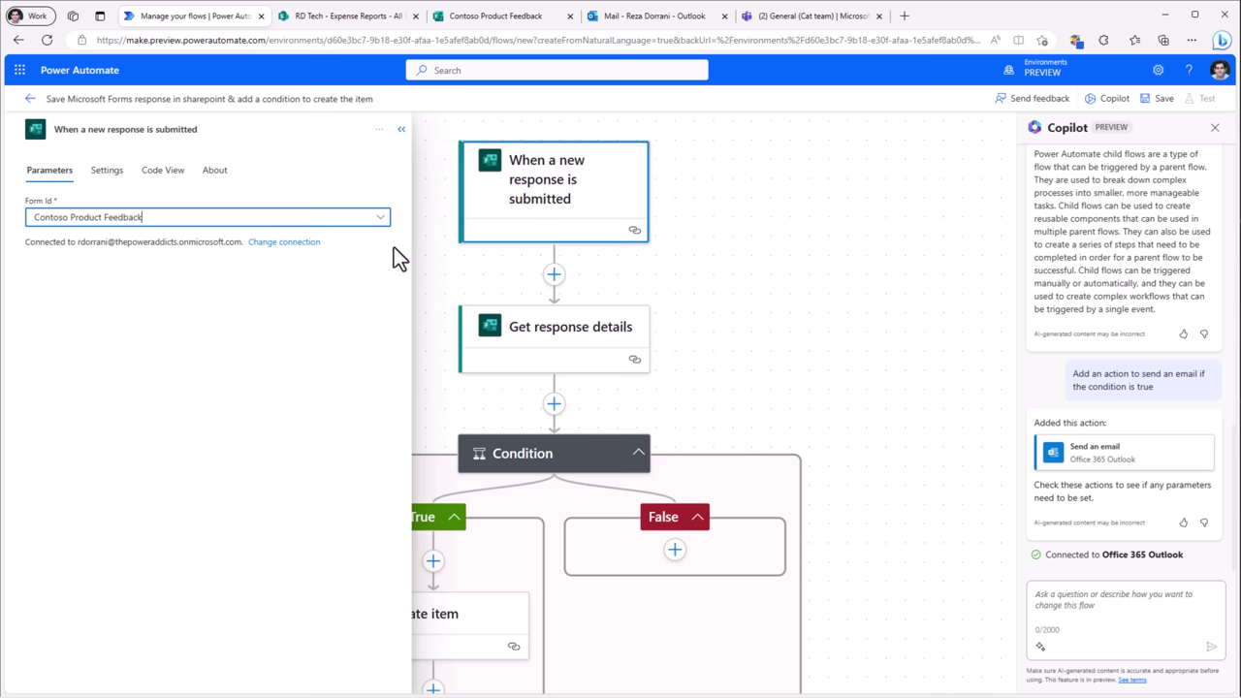
left_click(527, 334)
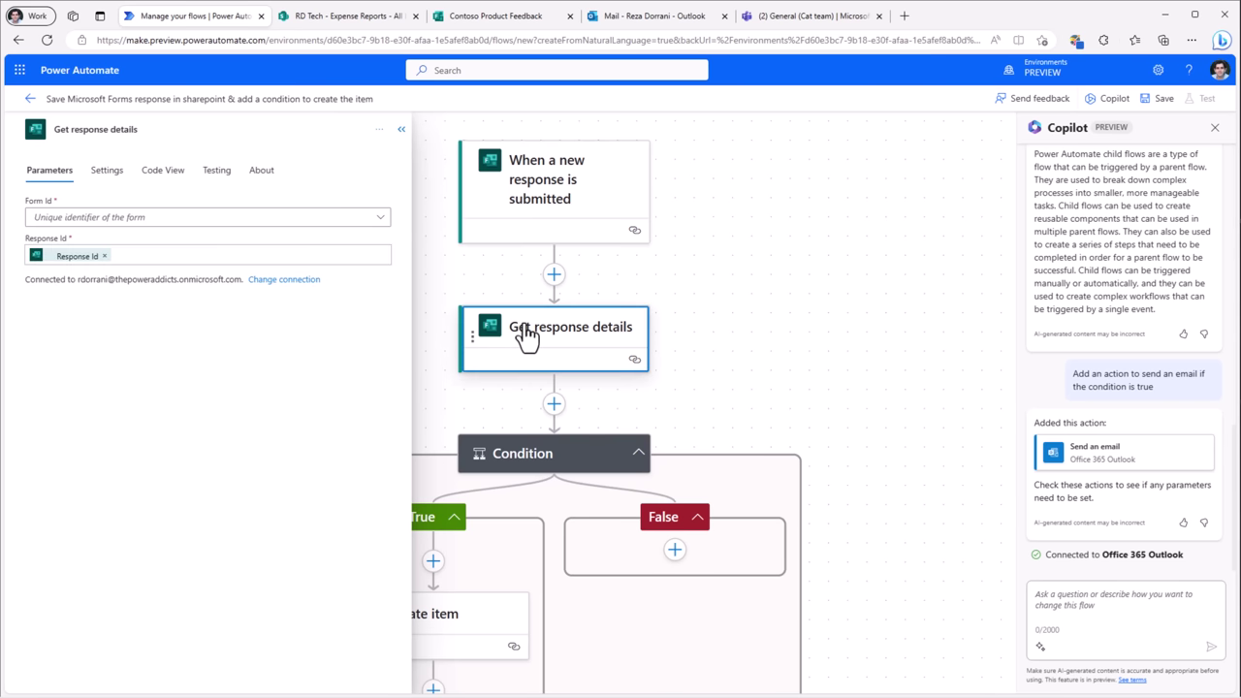
left_click(369, 221)
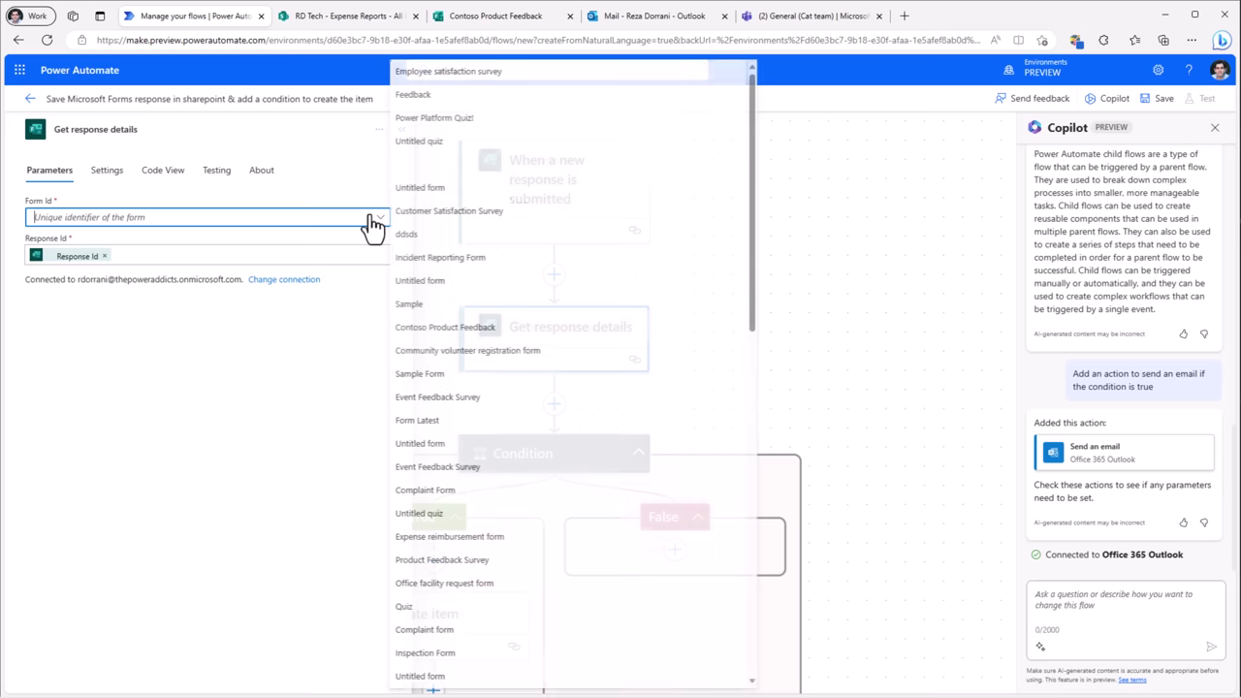
left_click(477, 327)
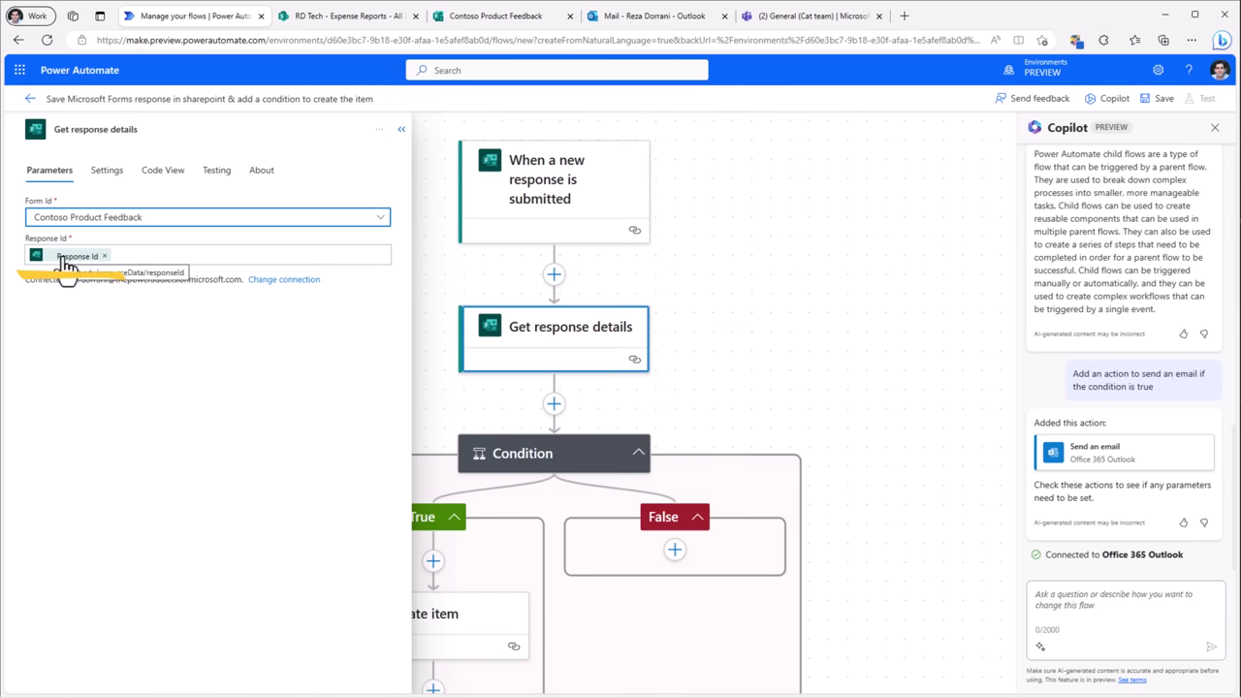
key("ctrl+3")
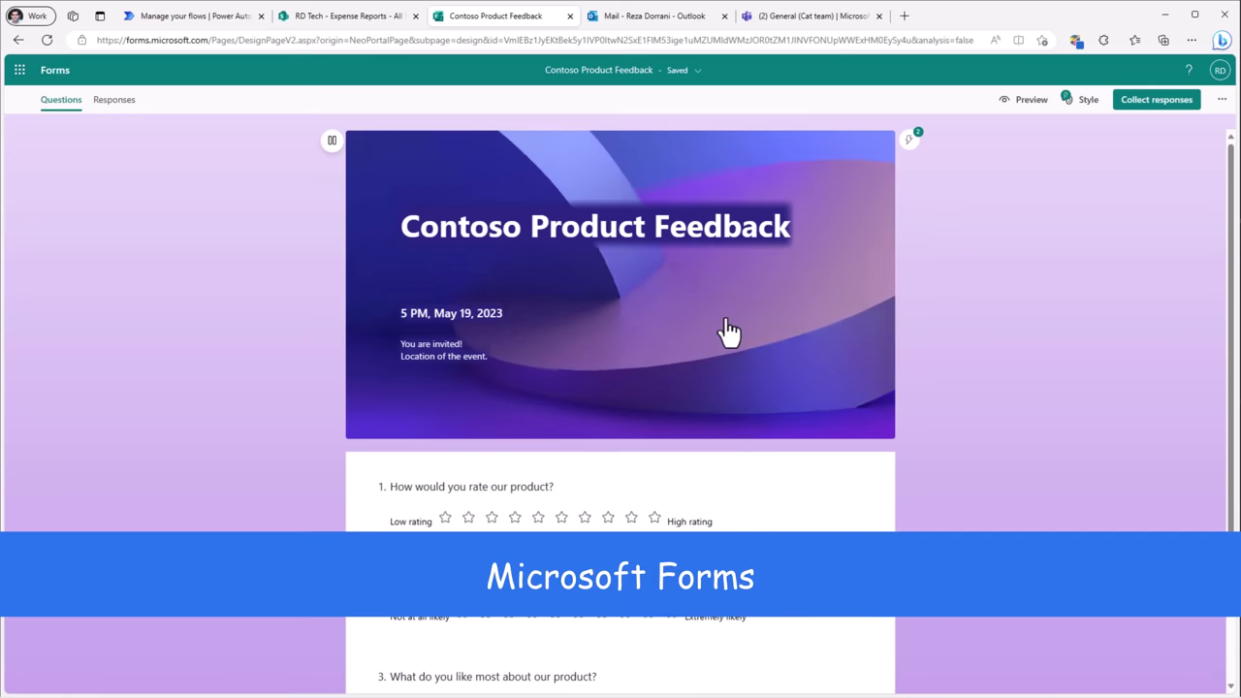
Scroll through the Contoso Product Feedback form's questions
scroll(730, 332, "down", 2)
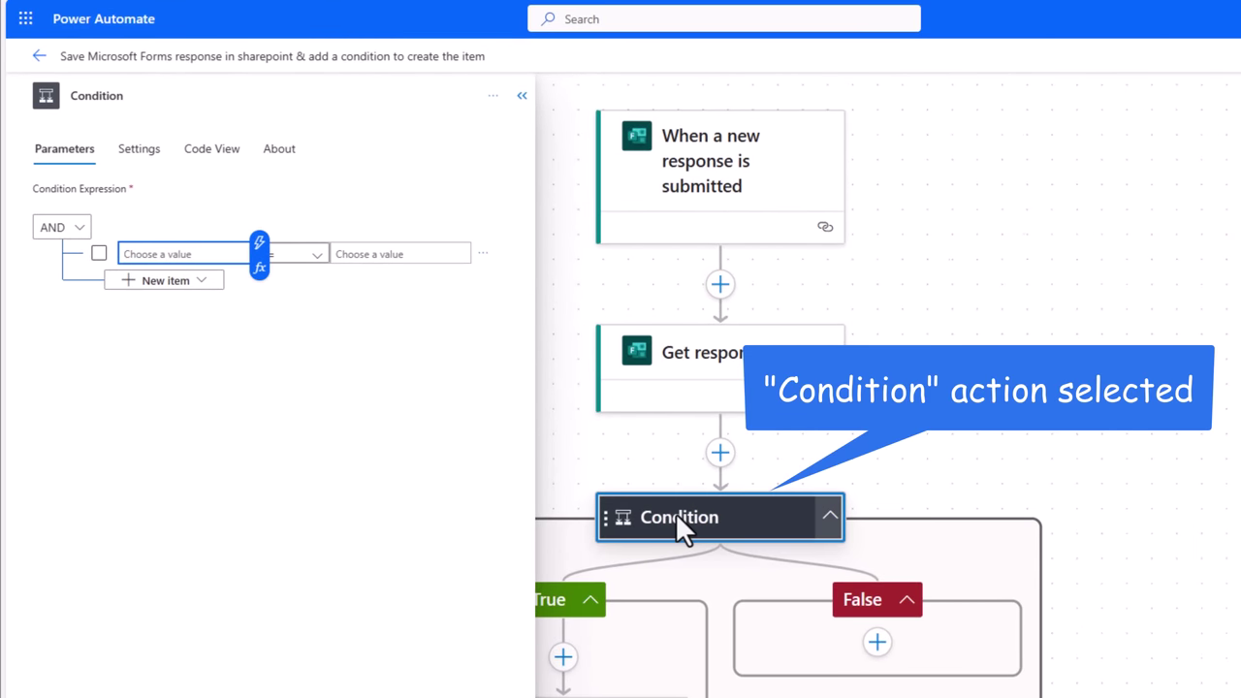
Build the Condition as the rating answer < 5 and close its settings panel
left_click(259, 245)
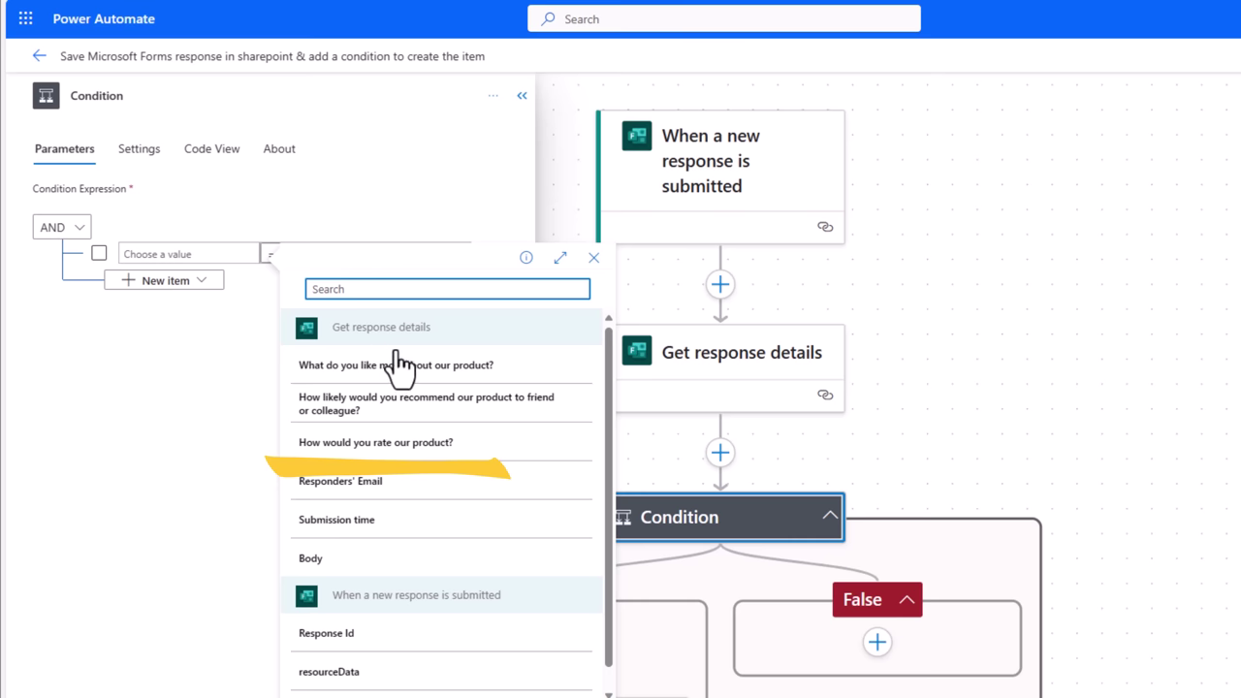
left_click(394, 442)
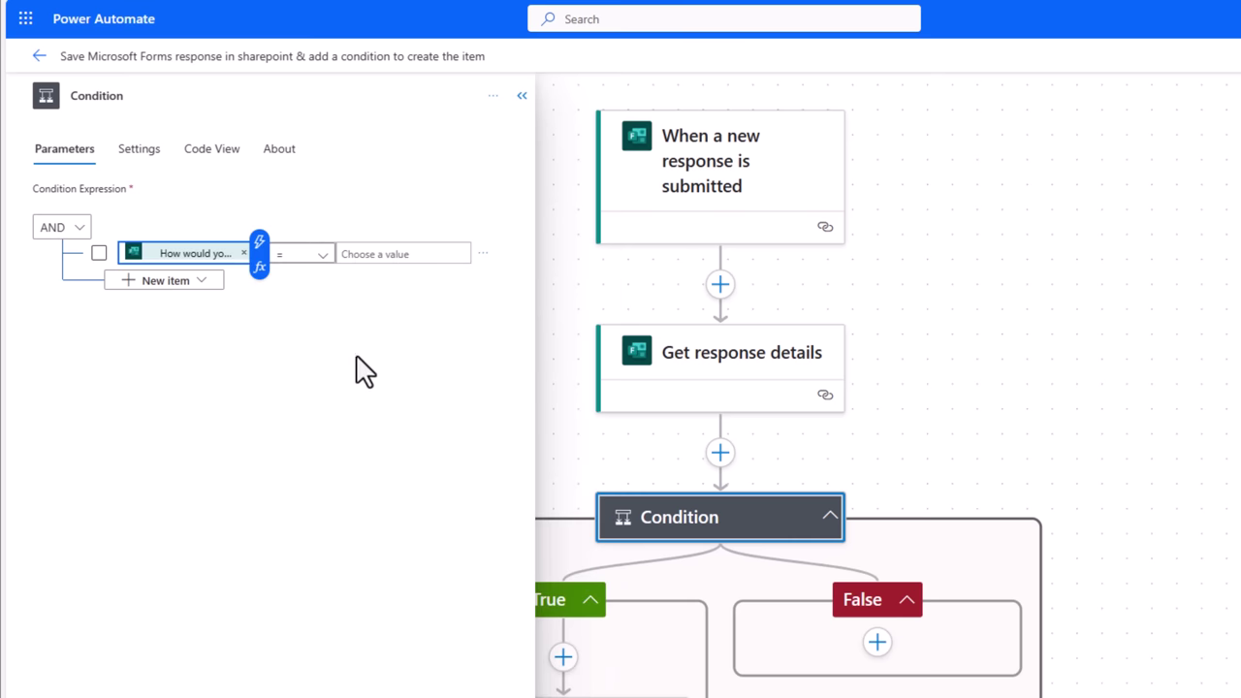
left_click(324, 259)
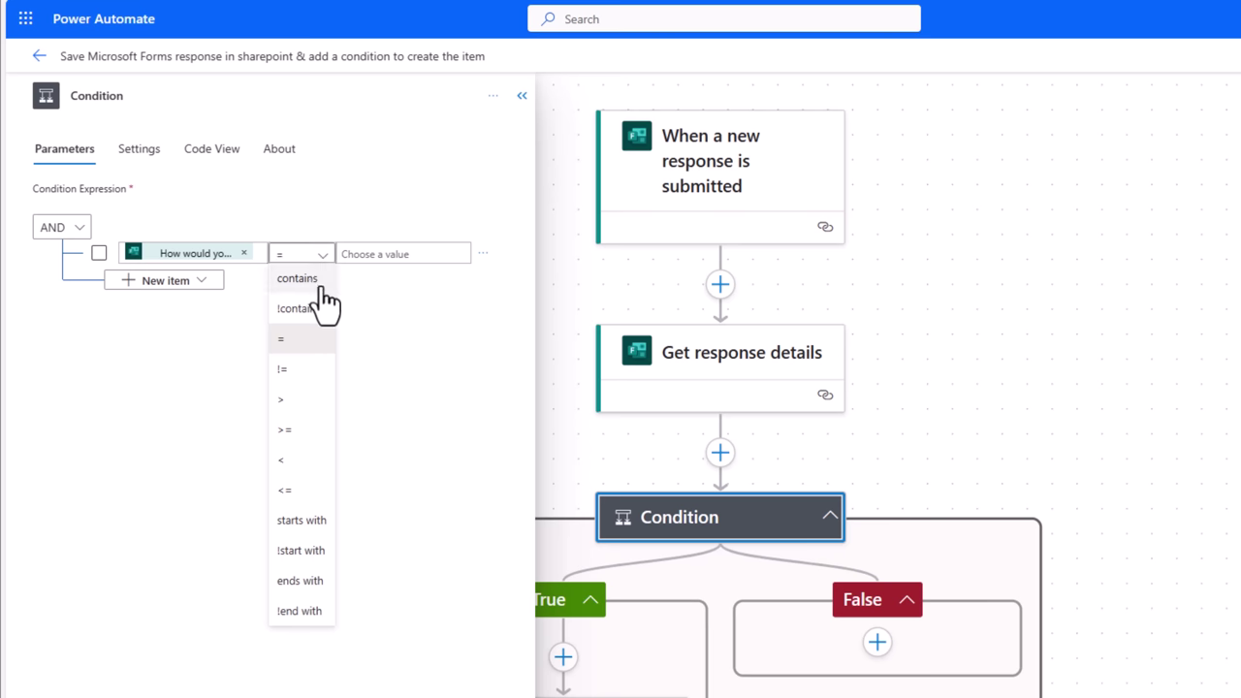
left_click(291, 460)
left_click(357, 254)
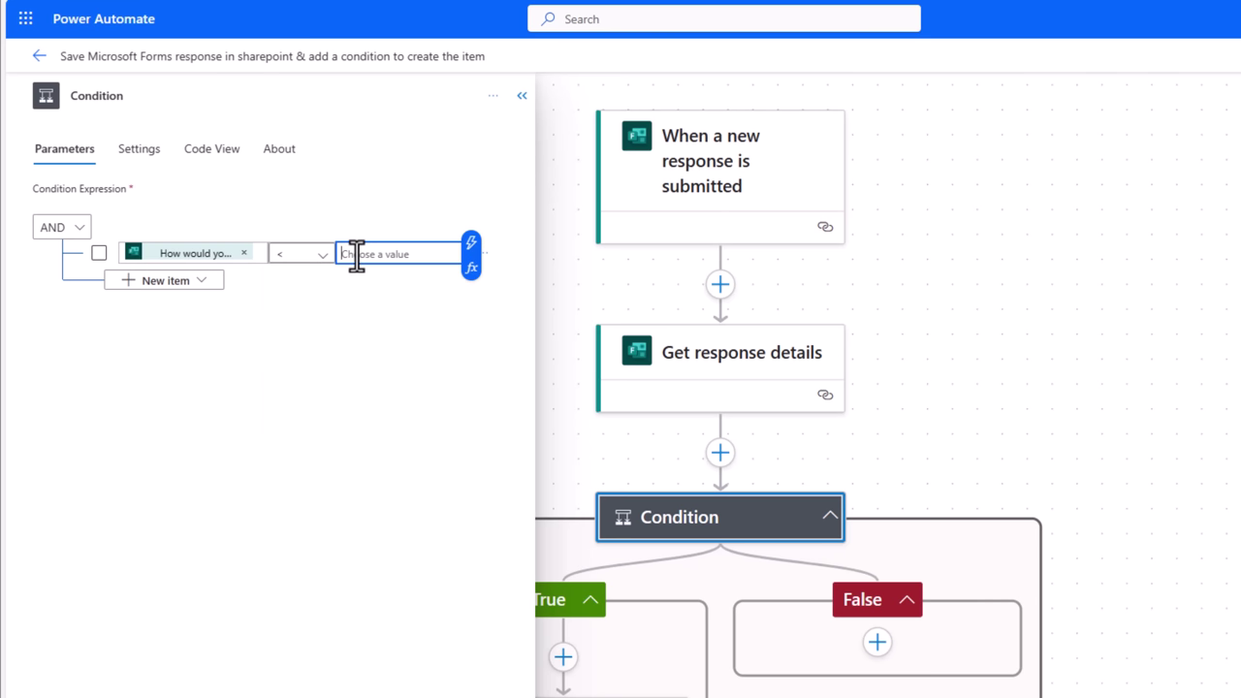
type("5")
left_click(433, 339)
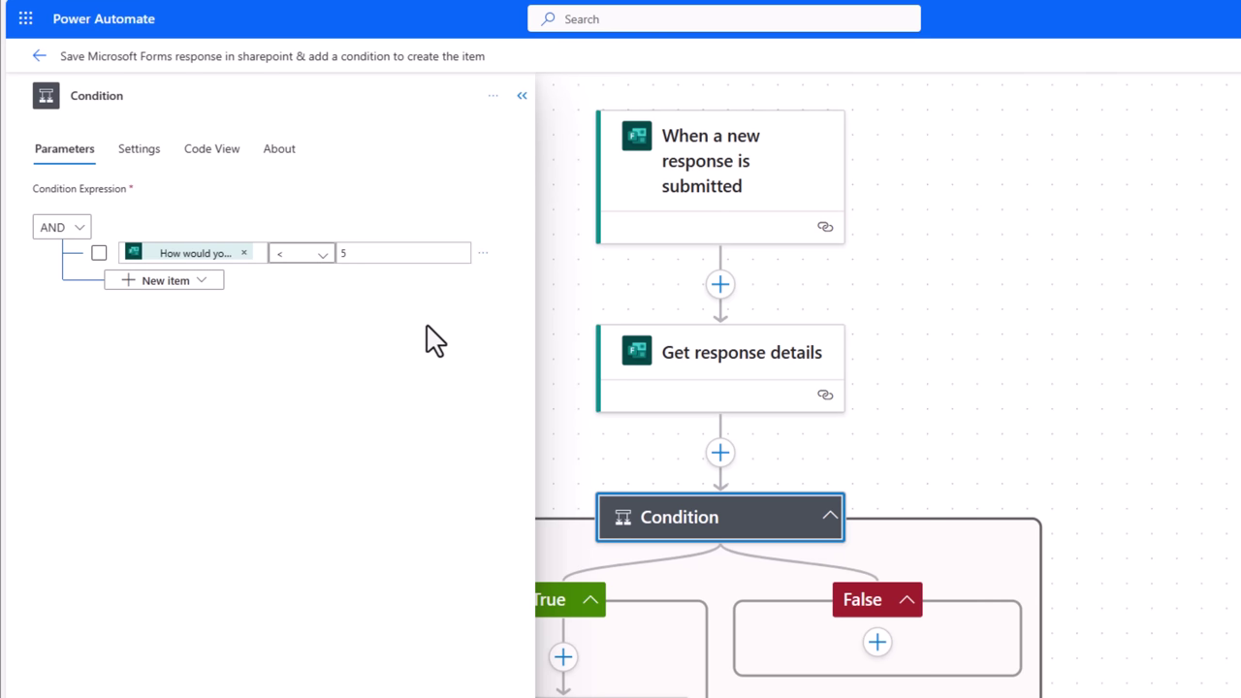
left_click(522, 95)
scroll(679, 291, "down", 3)
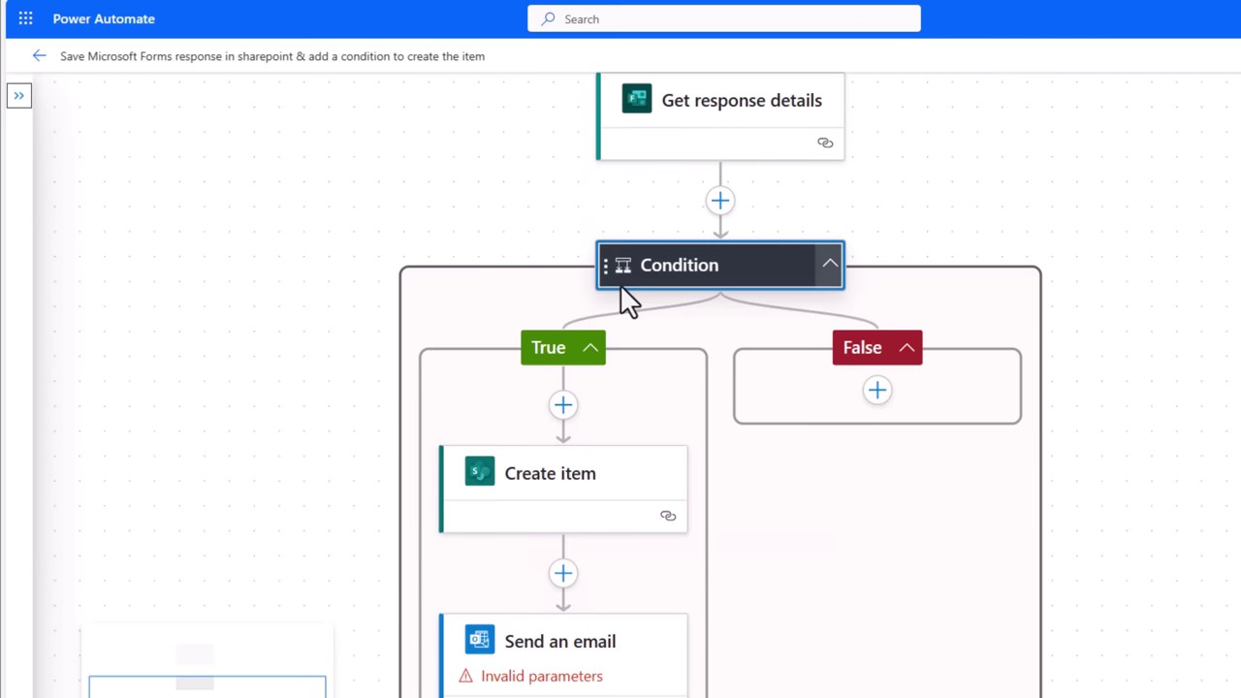
scroll(560, 596, "down", 1)
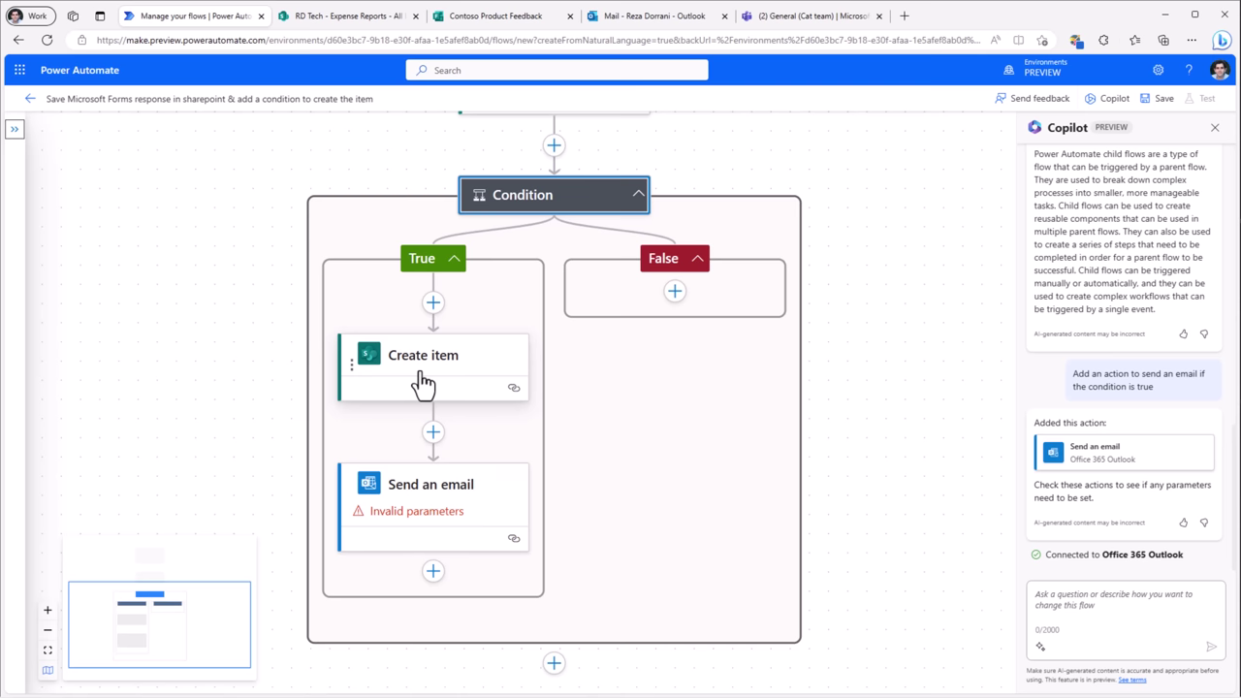
Inspect the Create item action's settings and options menu, then dismiss them
left_click(423, 383)
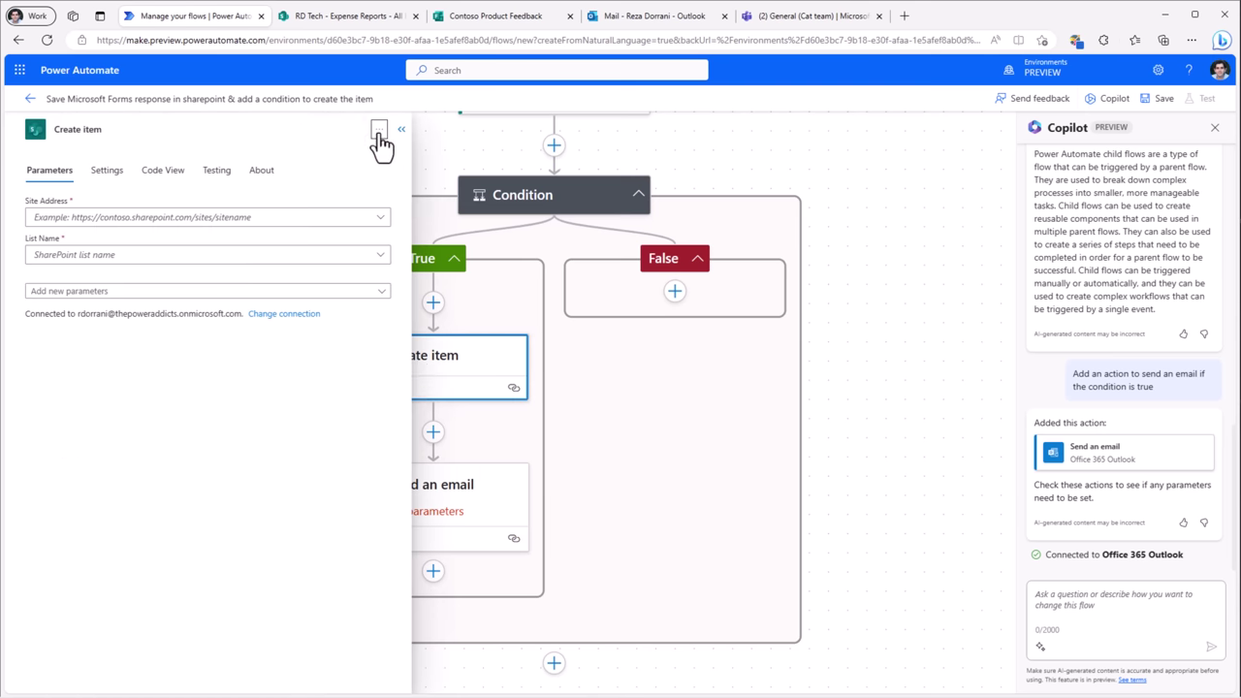
left_click(379, 130)
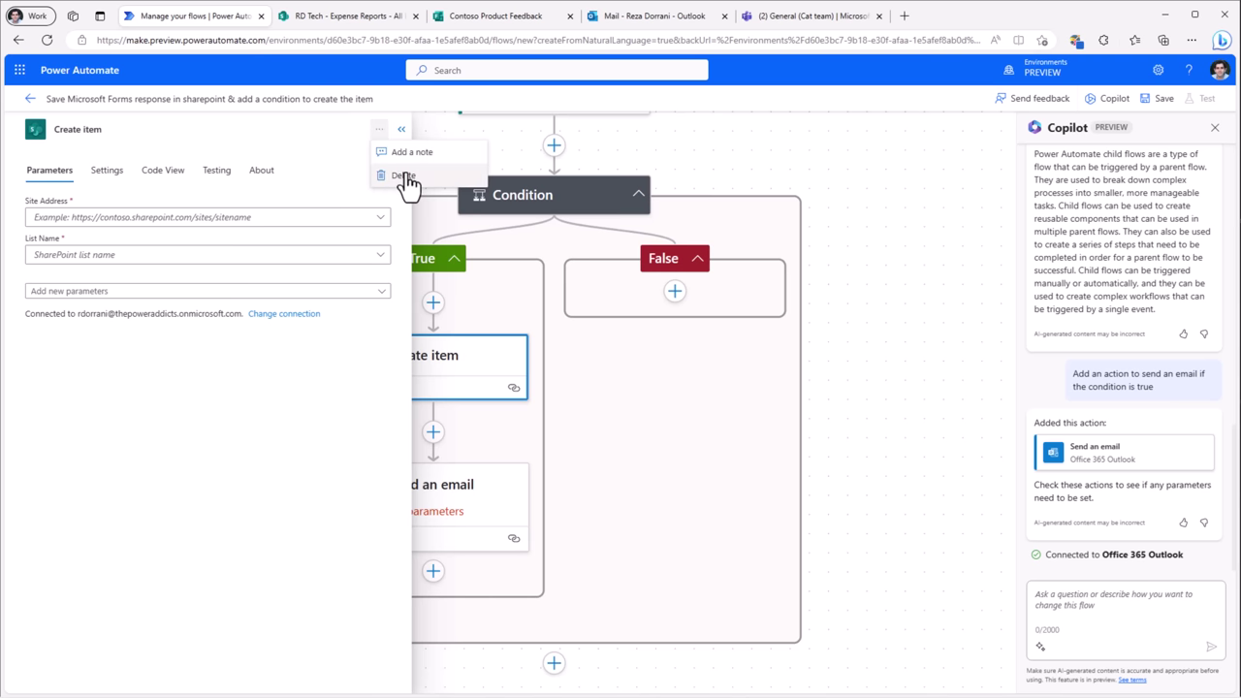
left_click(401, 130)
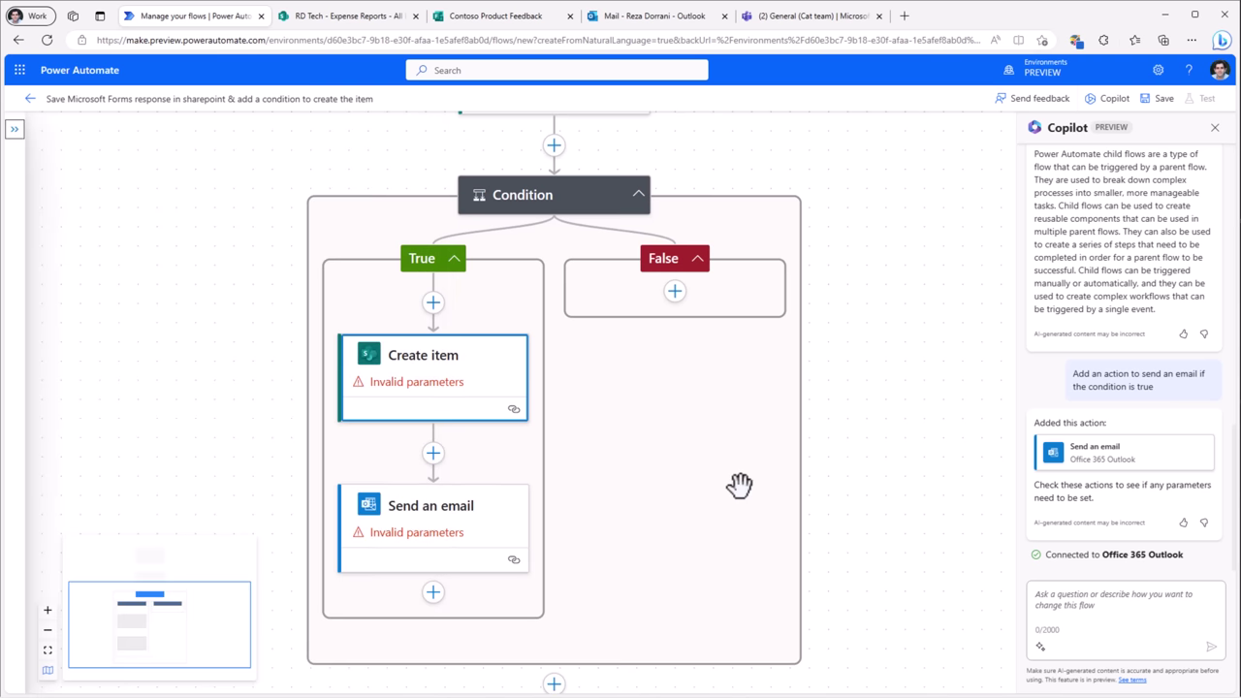
Ask Copilot to 'remove the create item action'
left_click(1077, 605)
type("remove the create item action")
key("Return")
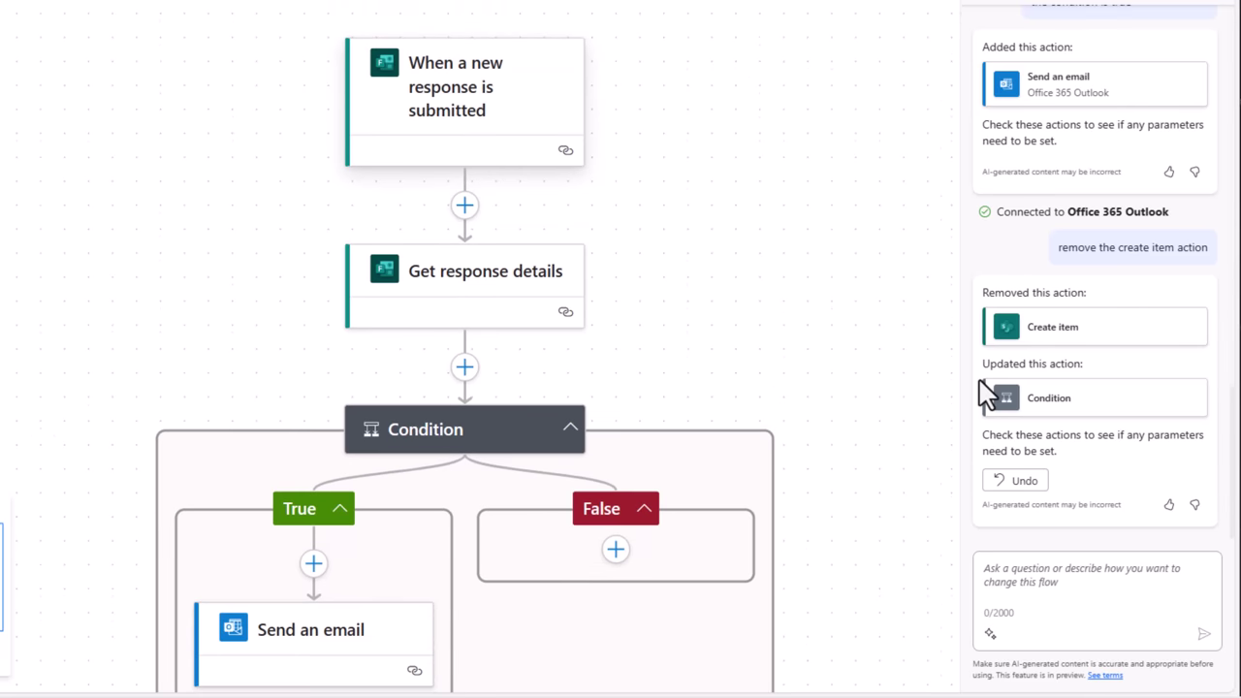
scroll(778, 405, "down", 2)
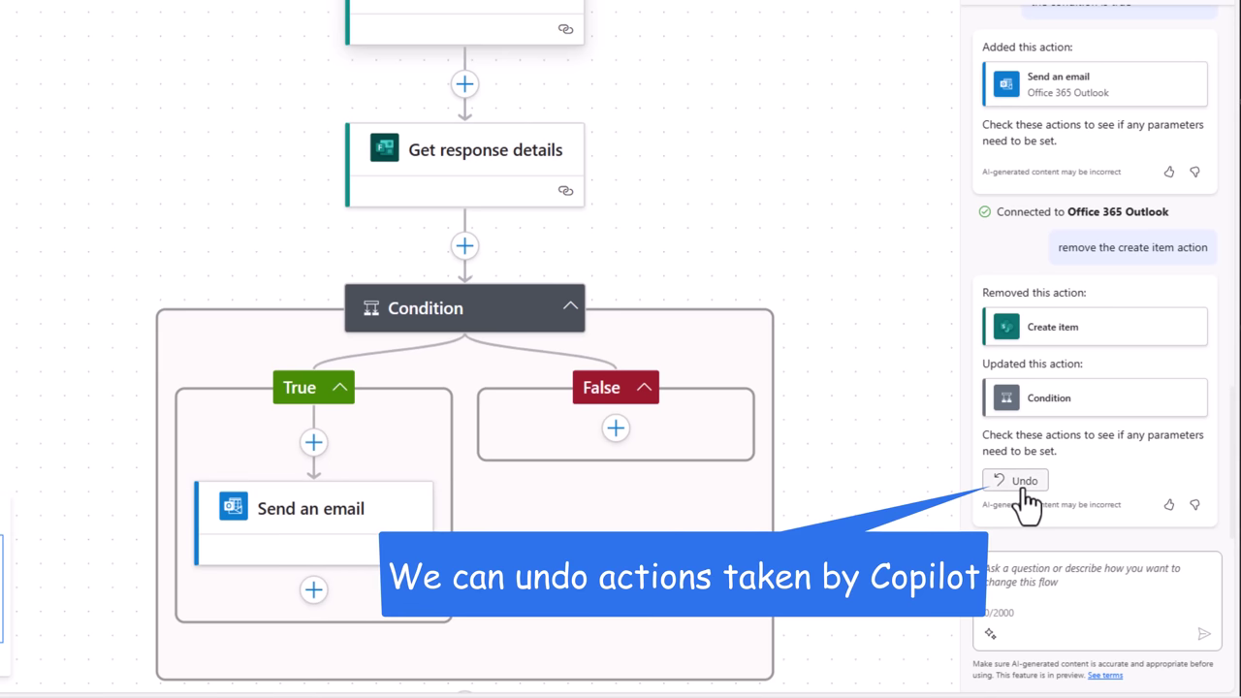
Address the Send an email action to a pasted custom recipient address
left_click(340, 523)
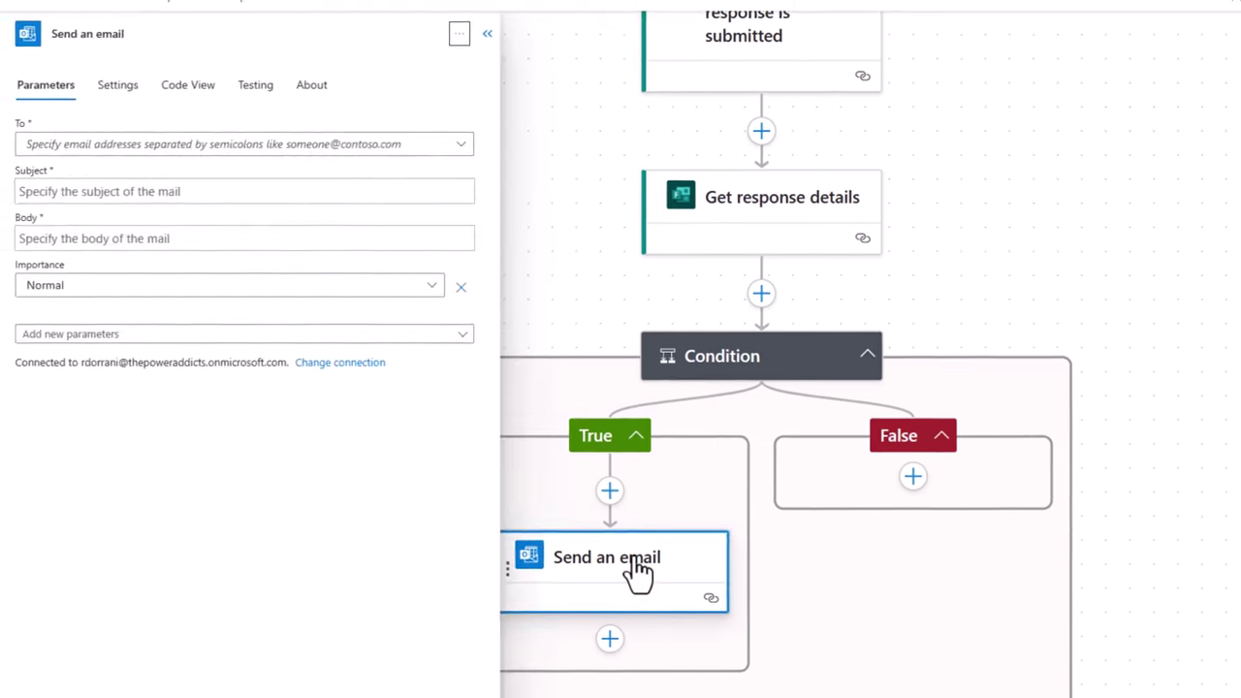
left_click(254, 144)
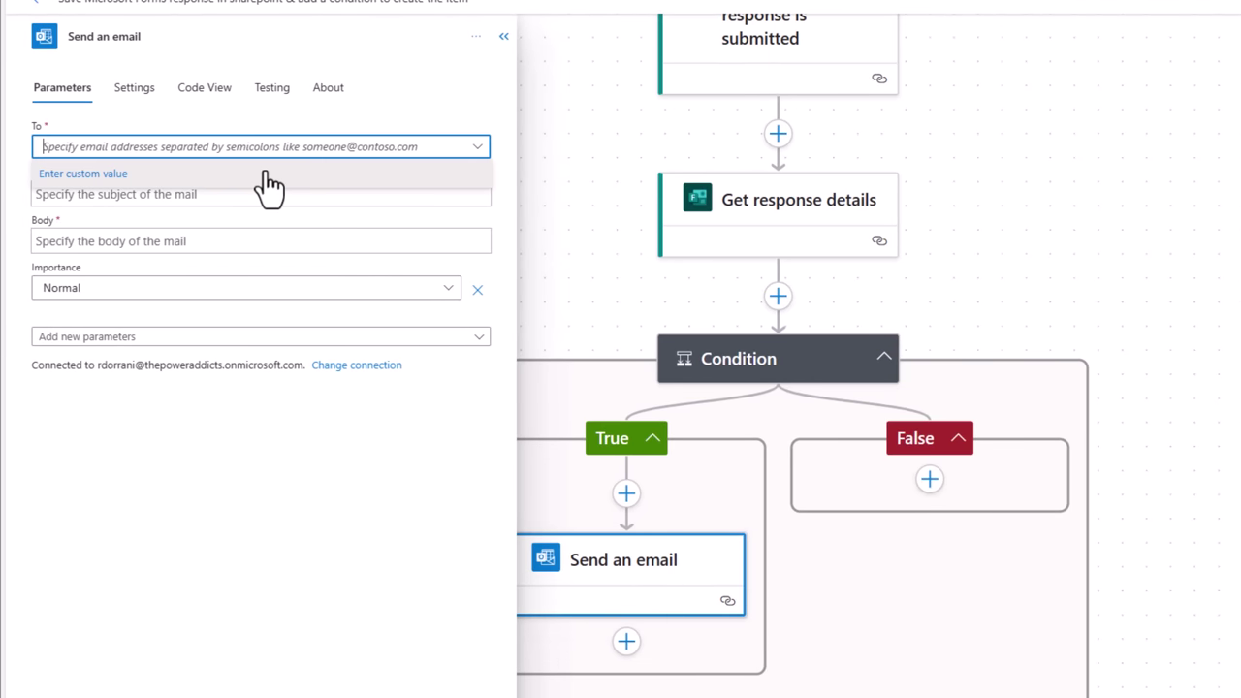
left_click(264, 175)
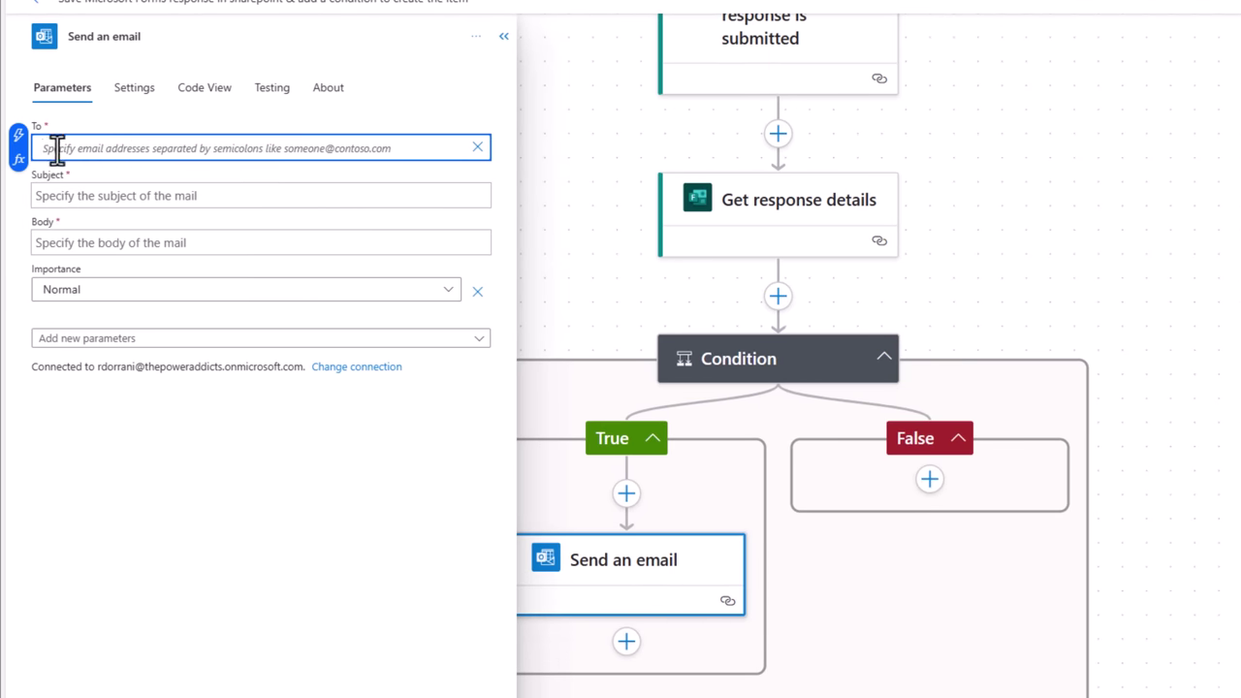
key("ctrl+v")
Set the subject to 'Low Rating received for Contoso Product' followed by the rating answer
left_click(159, 197)
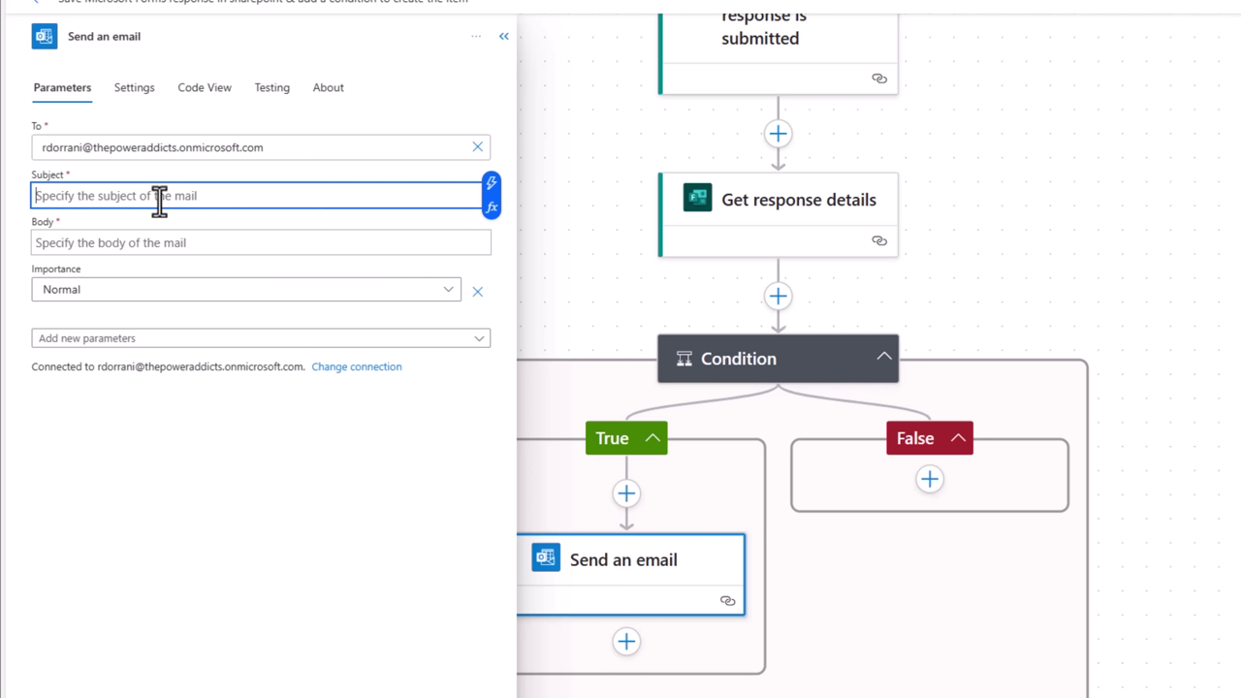
type("Low Rating received for Contoso Prod")
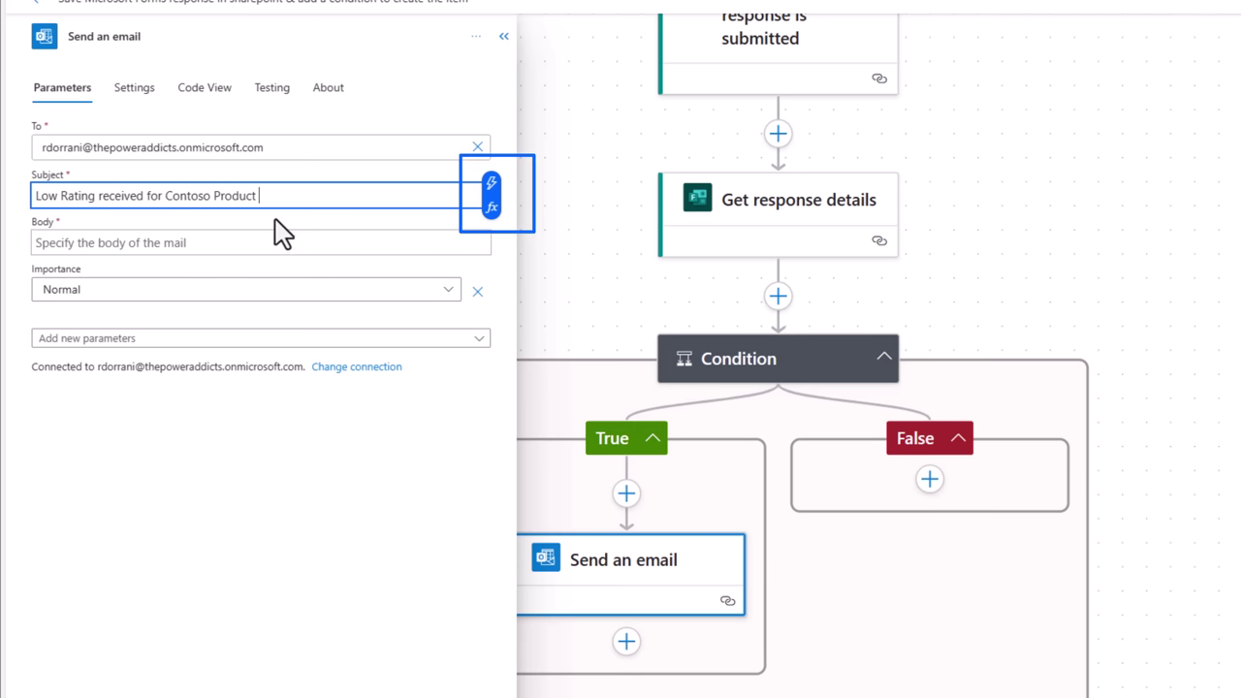
type("uct ")
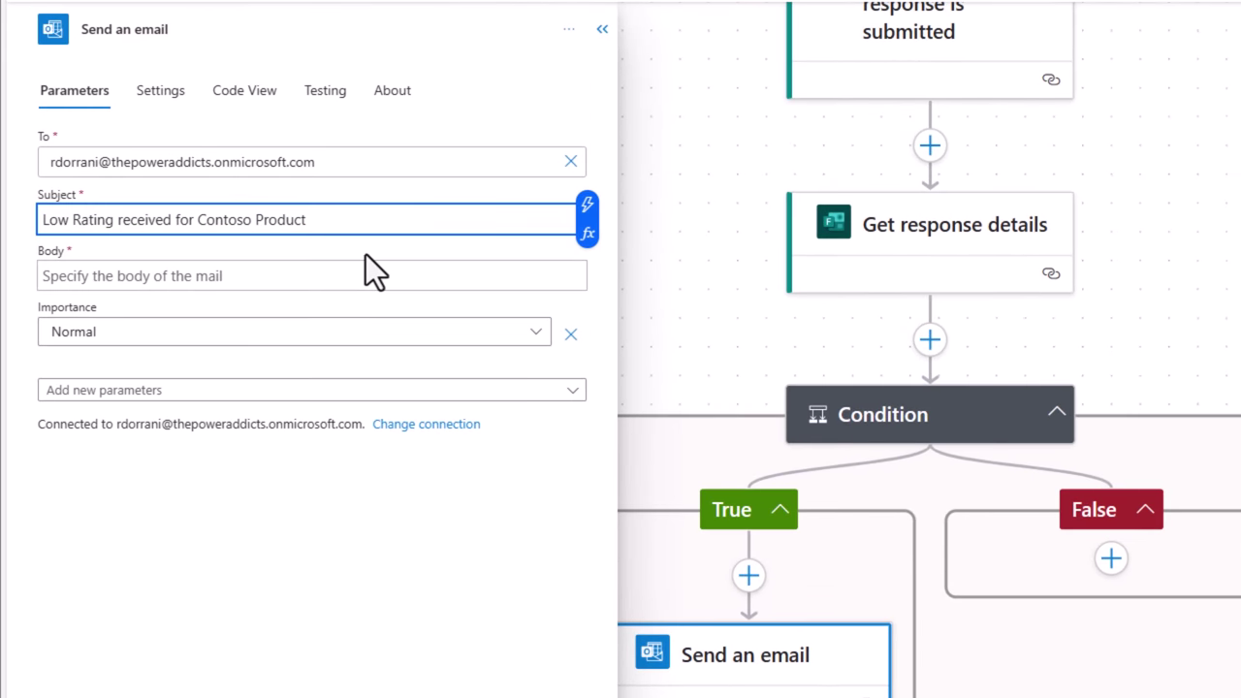
type("/")
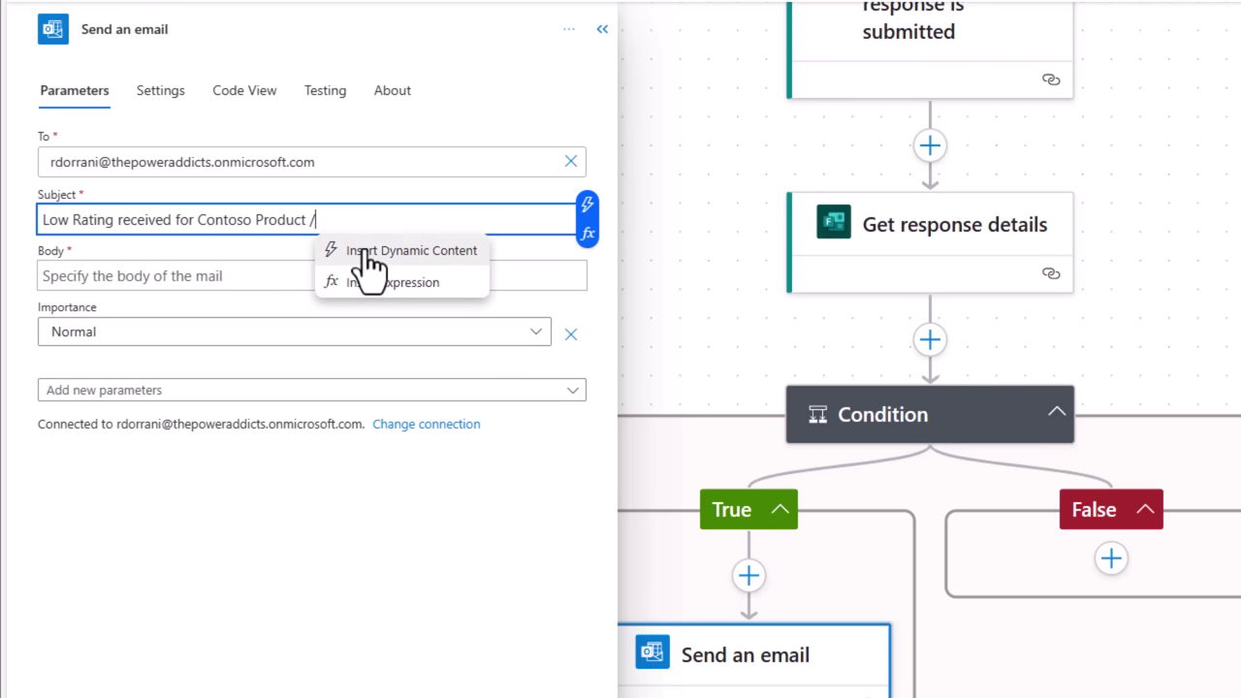
left_click(368, 260)
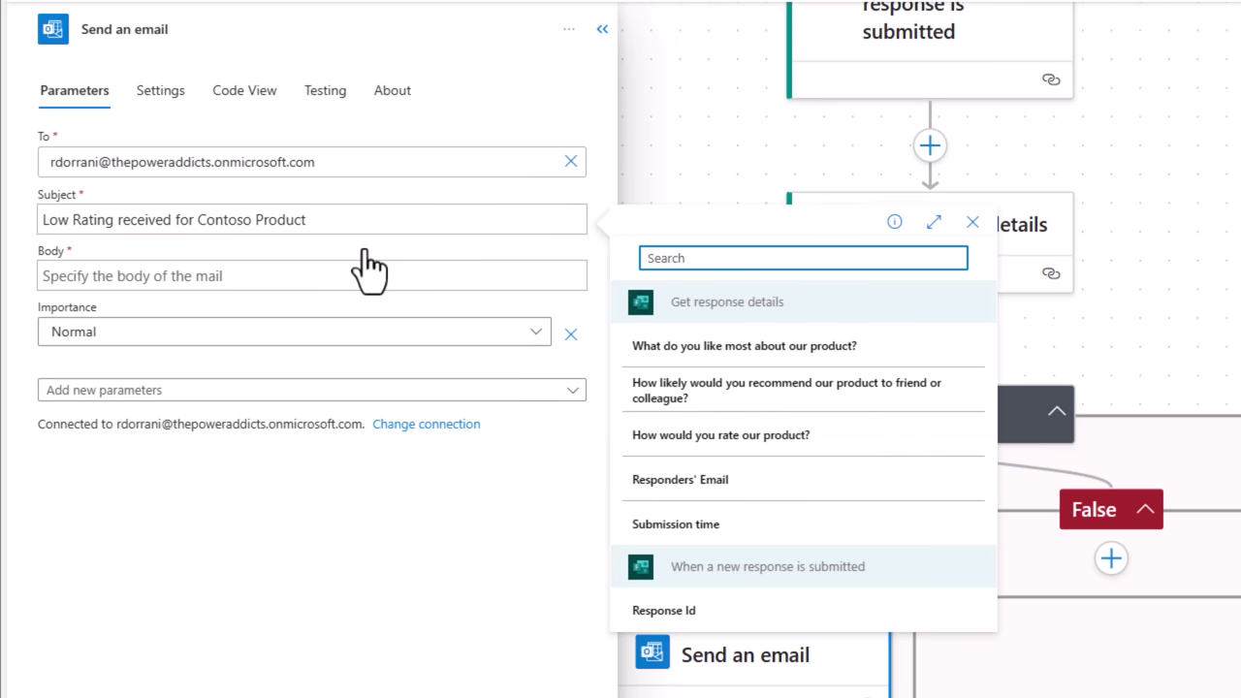
left_click(732, 435)
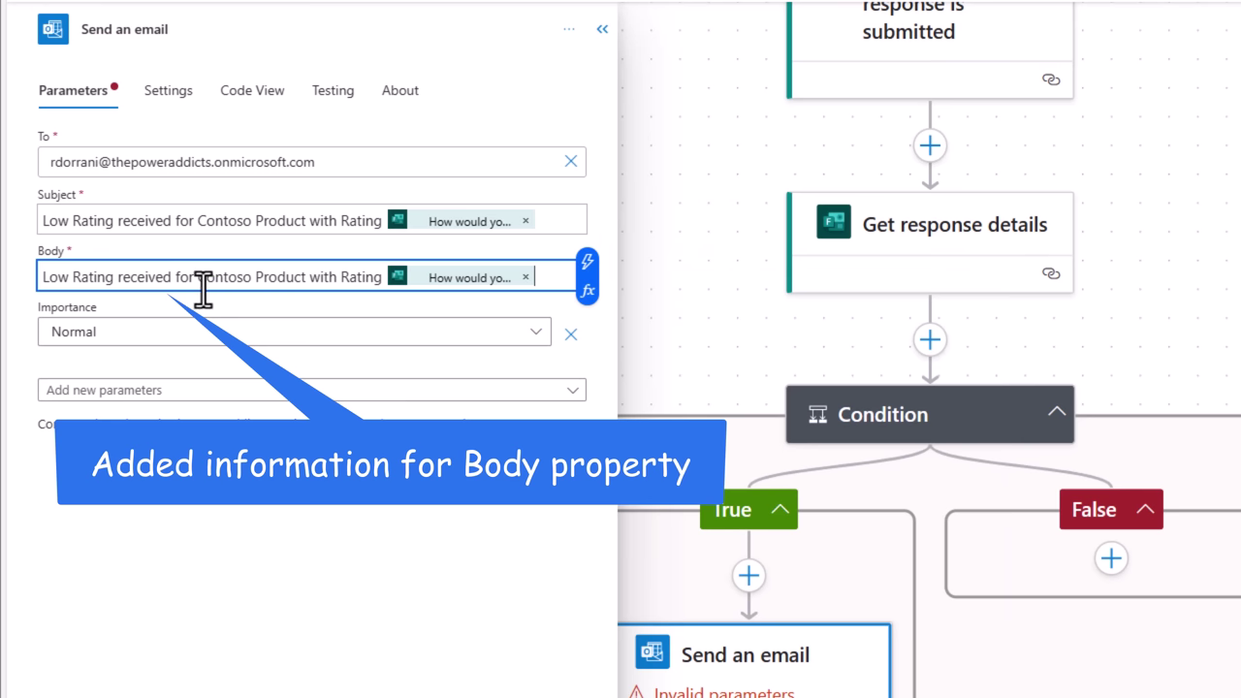
Show the email's optional parameters and expand its timeout, retry policy and secure inputs/outputs settings
left_click(369, 390)
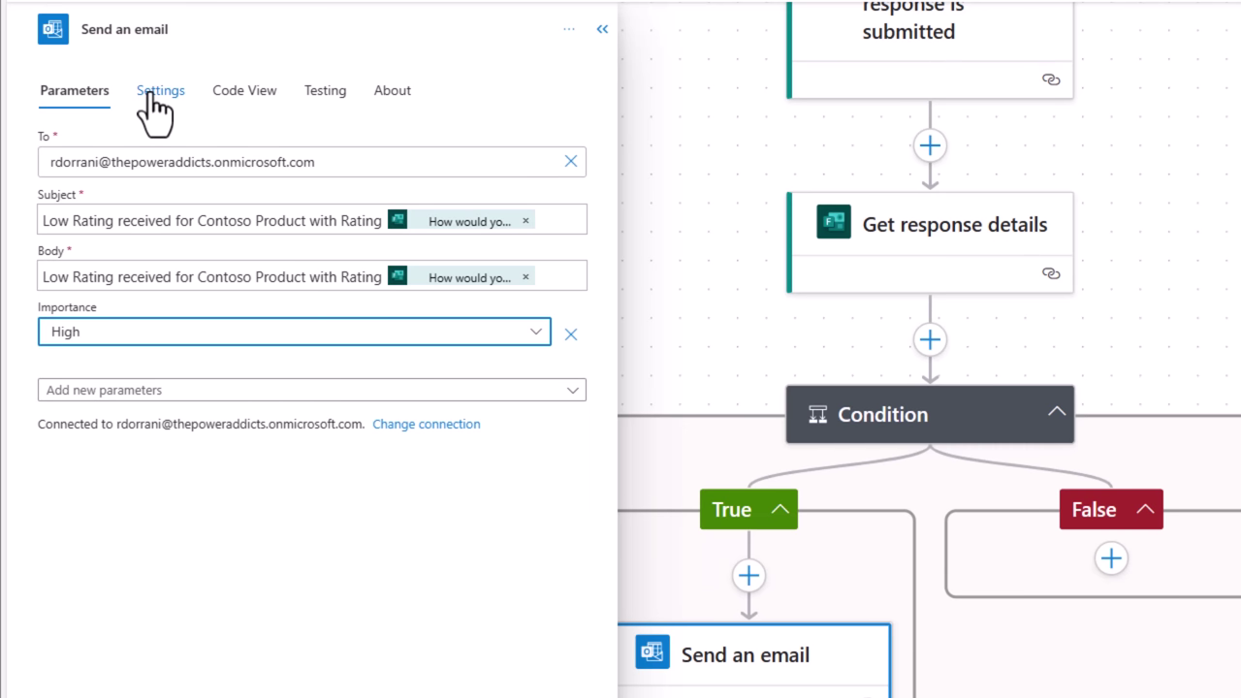
left_click(150, 97)
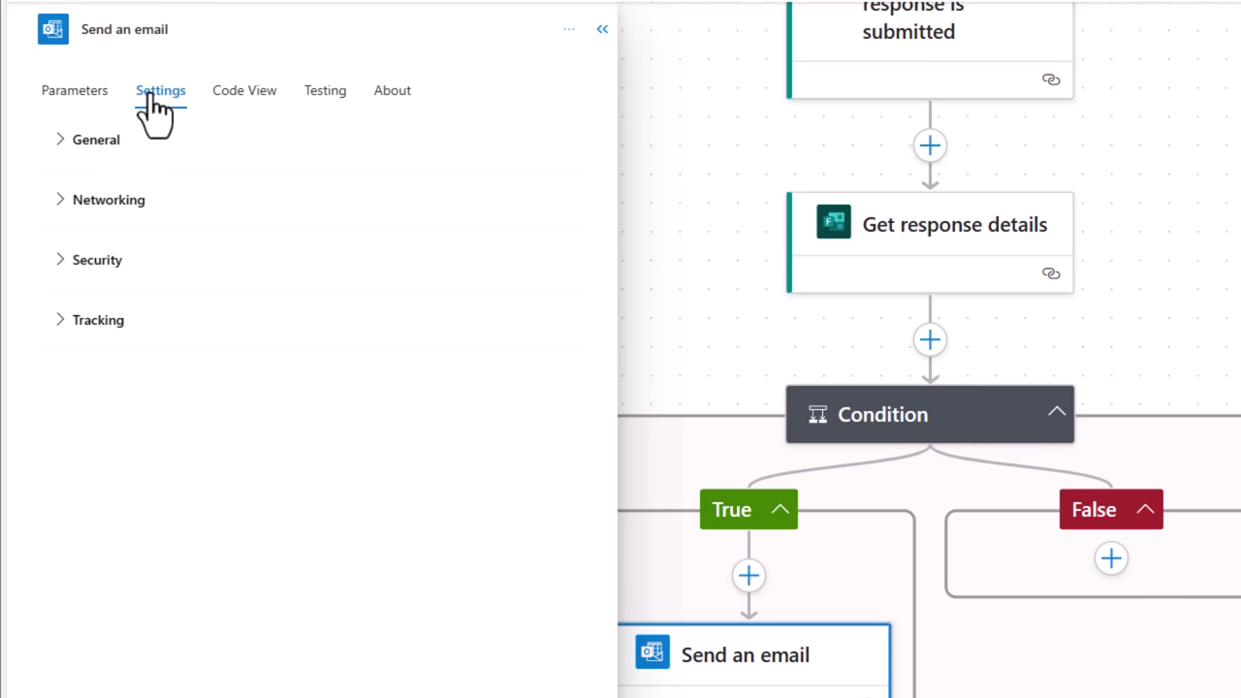
left_click(59, 140)
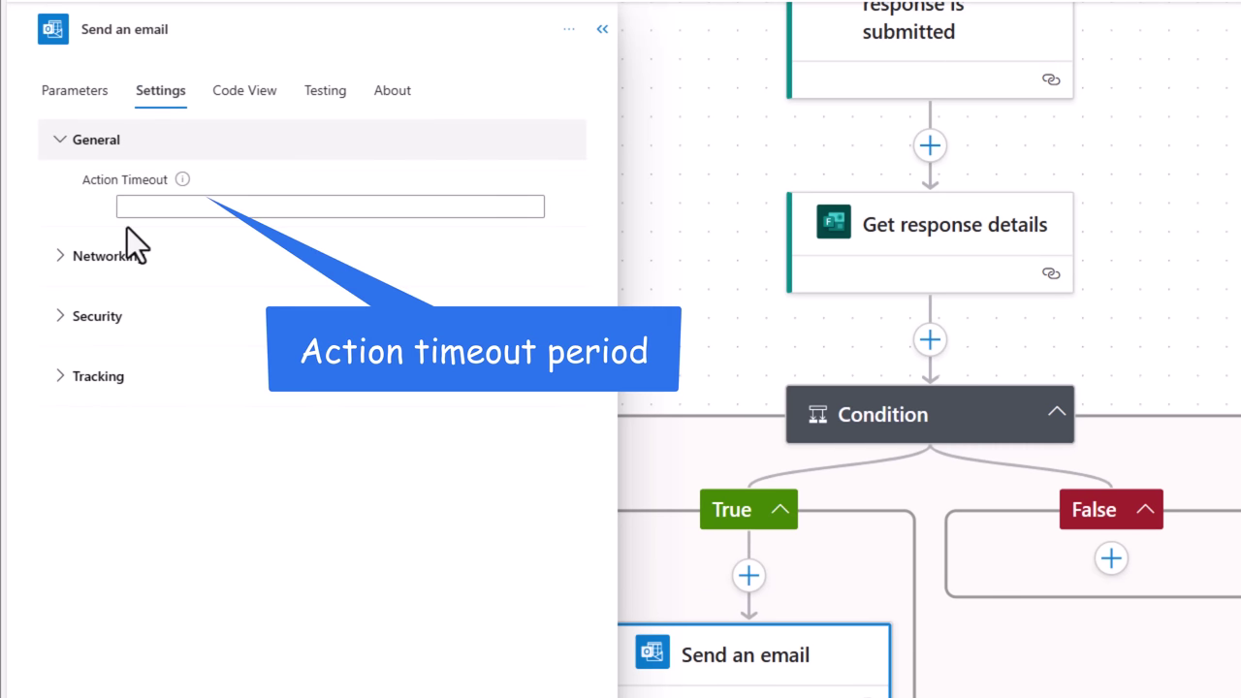
left_click(71, 258)
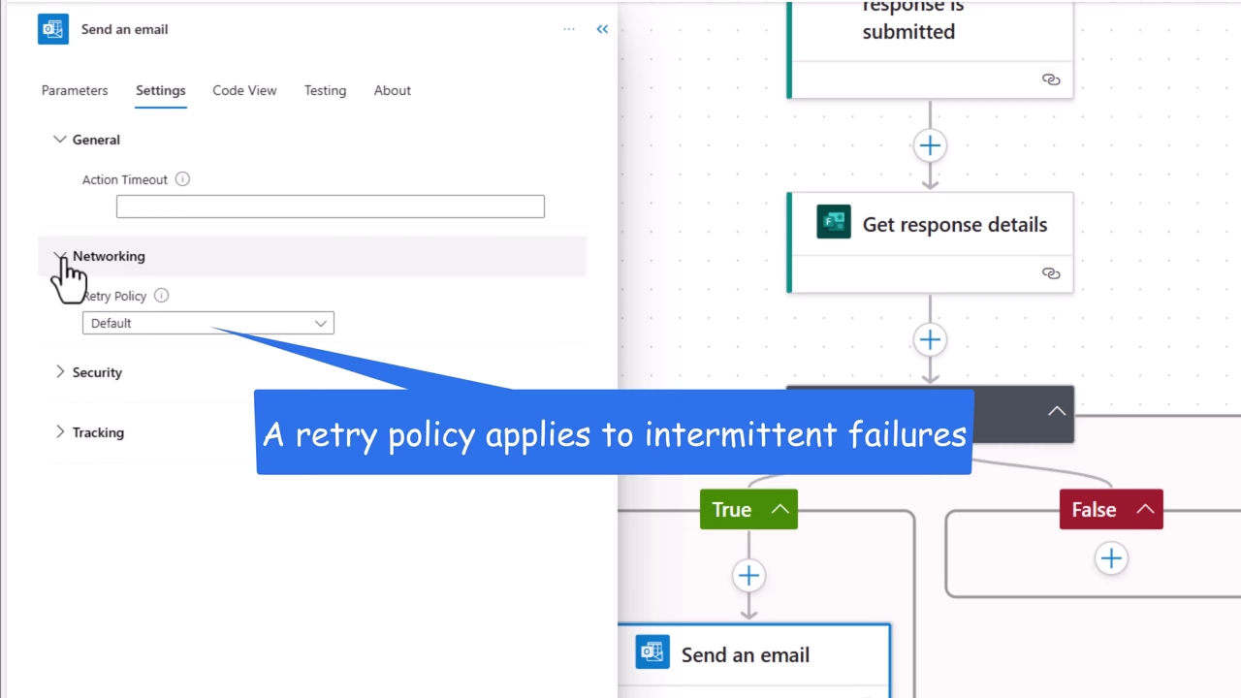
left_click(62, 383)
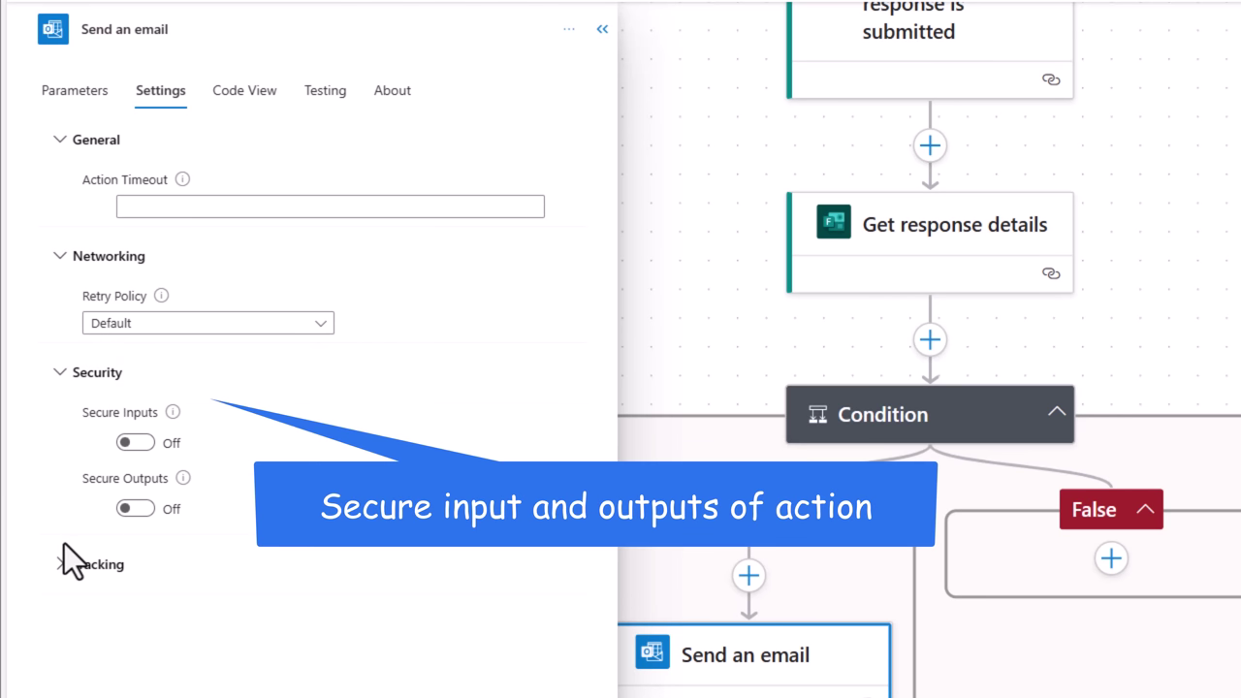
Browse the email action's Code view, Testing and About details
left_click(251, 90)
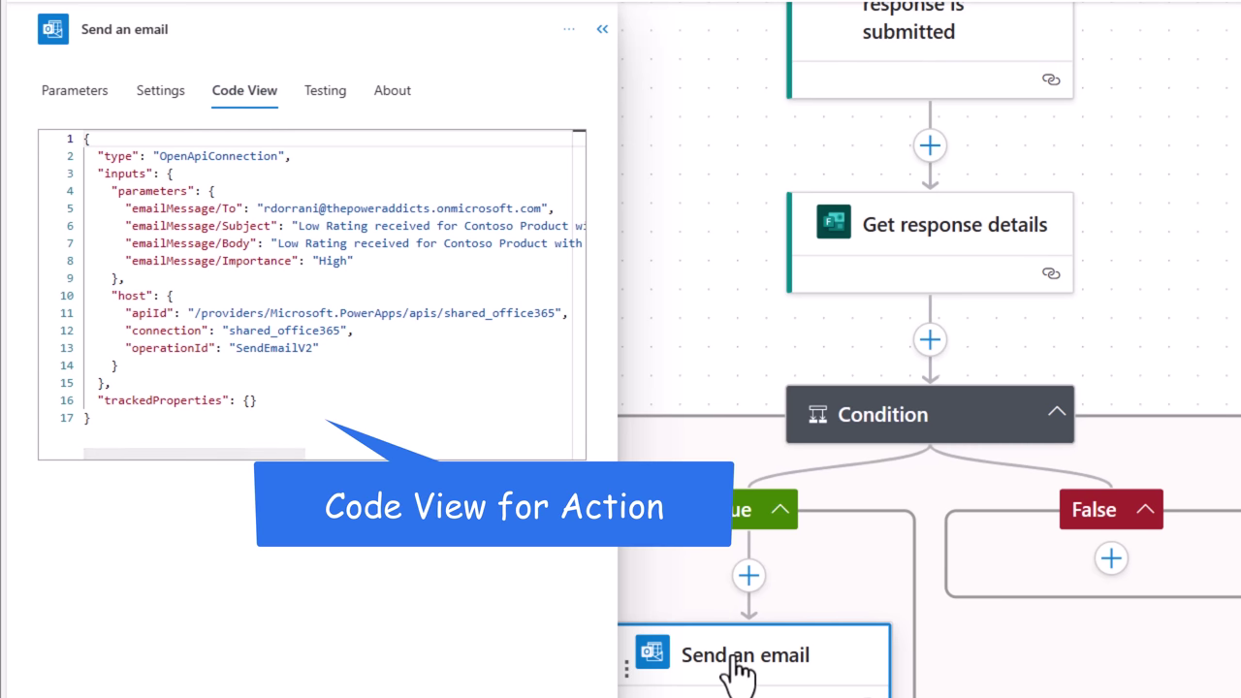
left_click(225, 233)
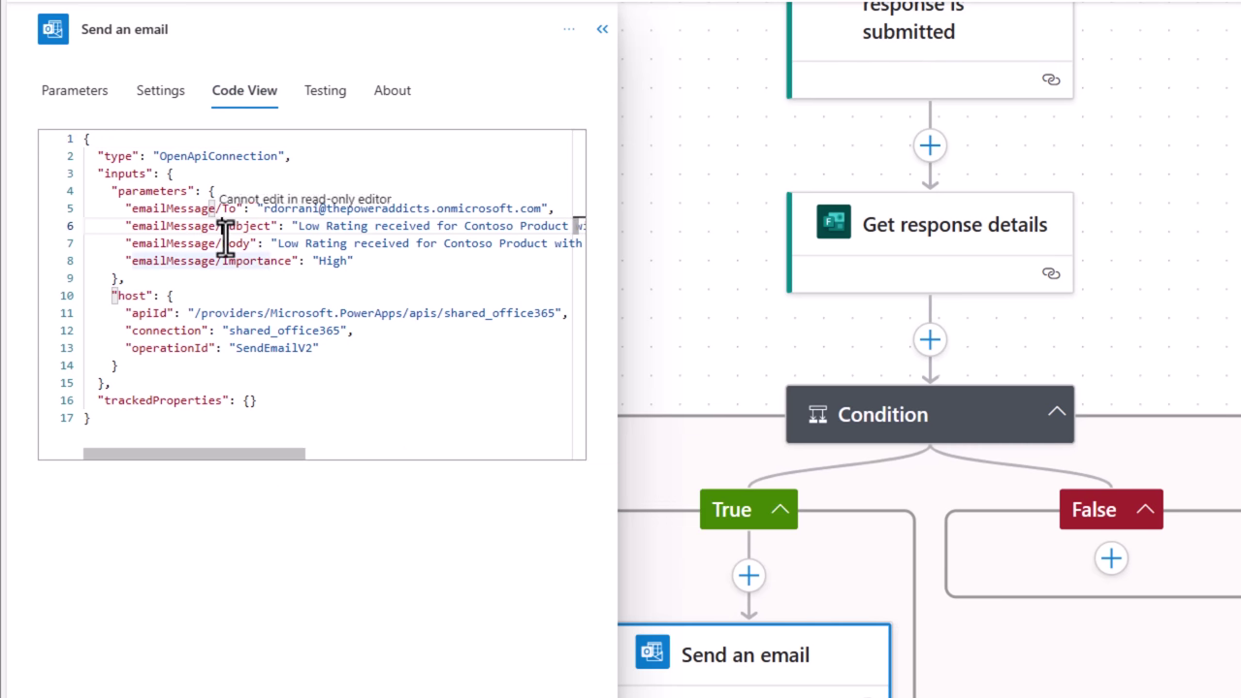
left_click(330, 97)
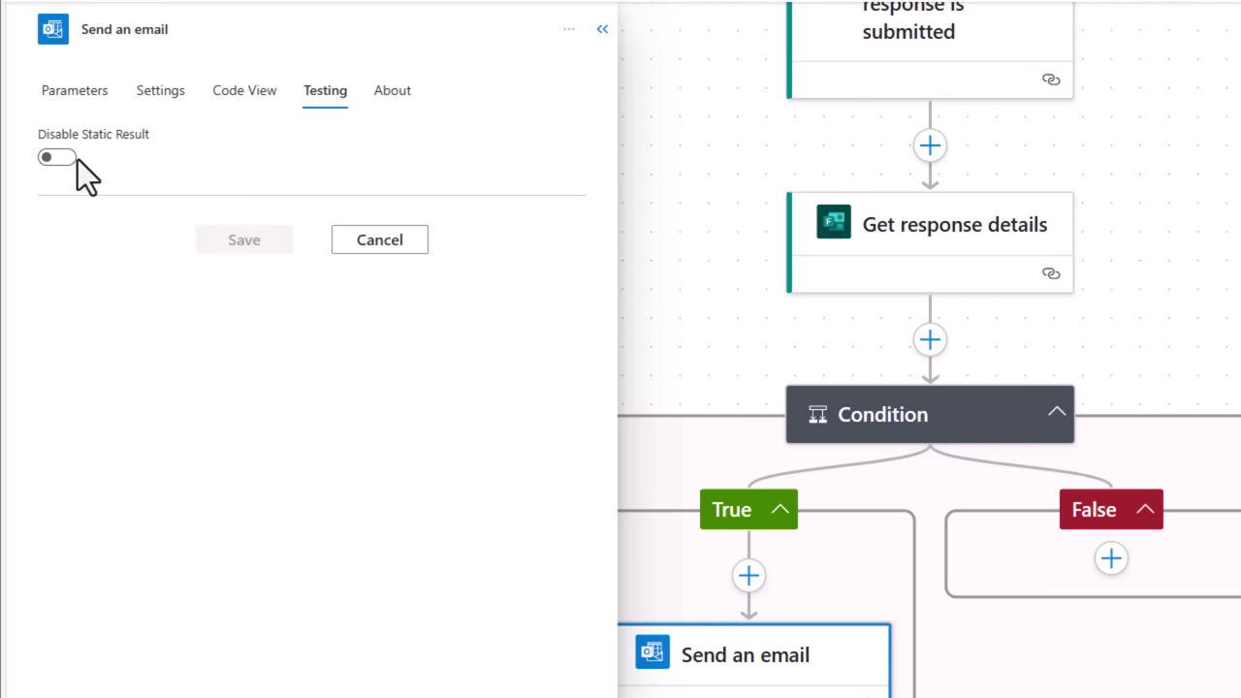
left_click(393, 97)
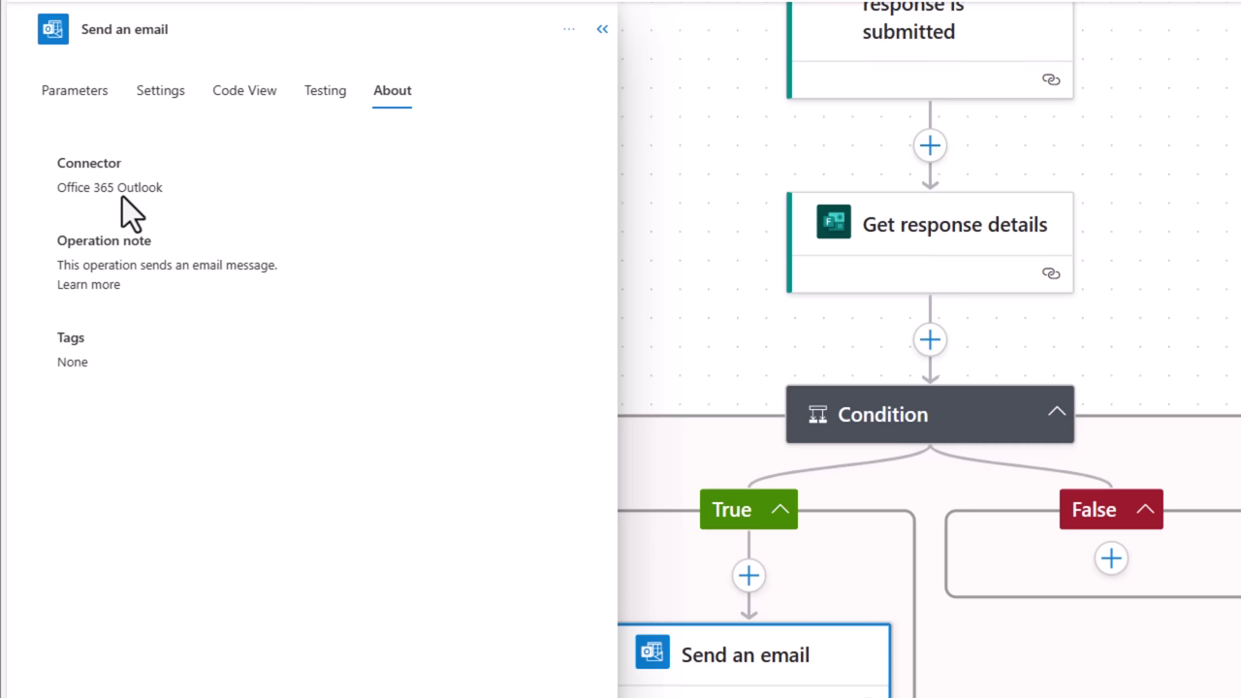
Add a note naming the email's recipient to the email action
left_click(569, 29)
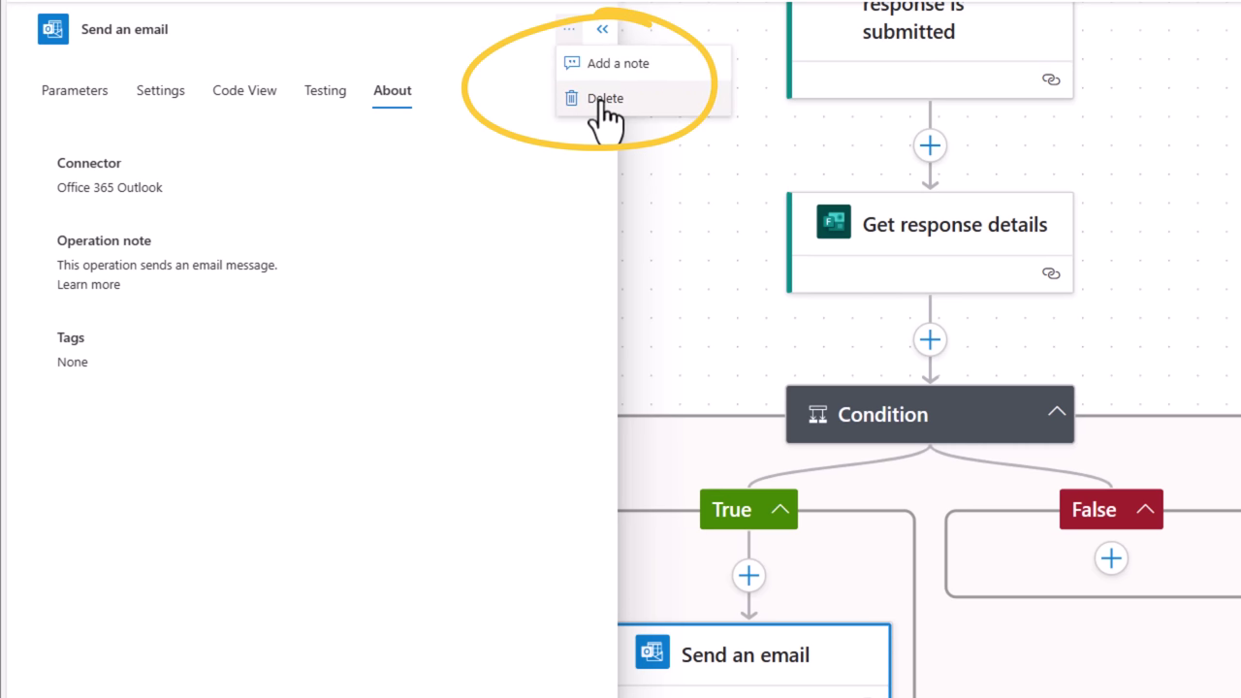
left_click(597, 66)
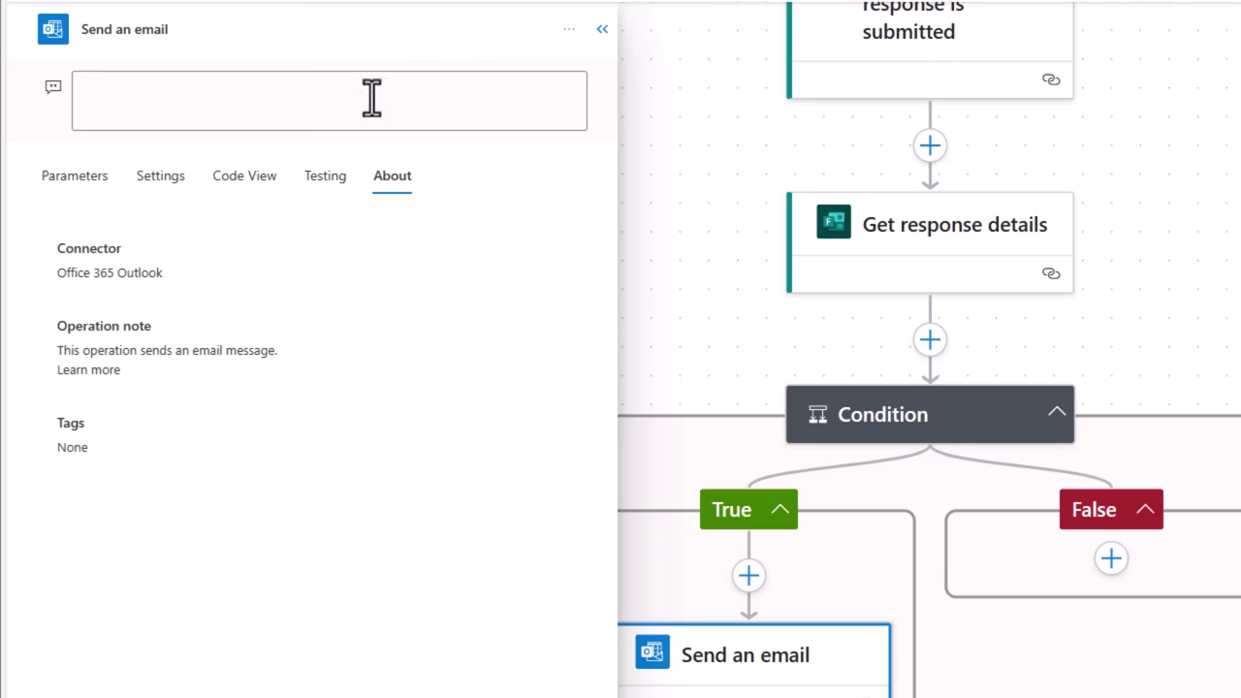
type("Sending email to reza")
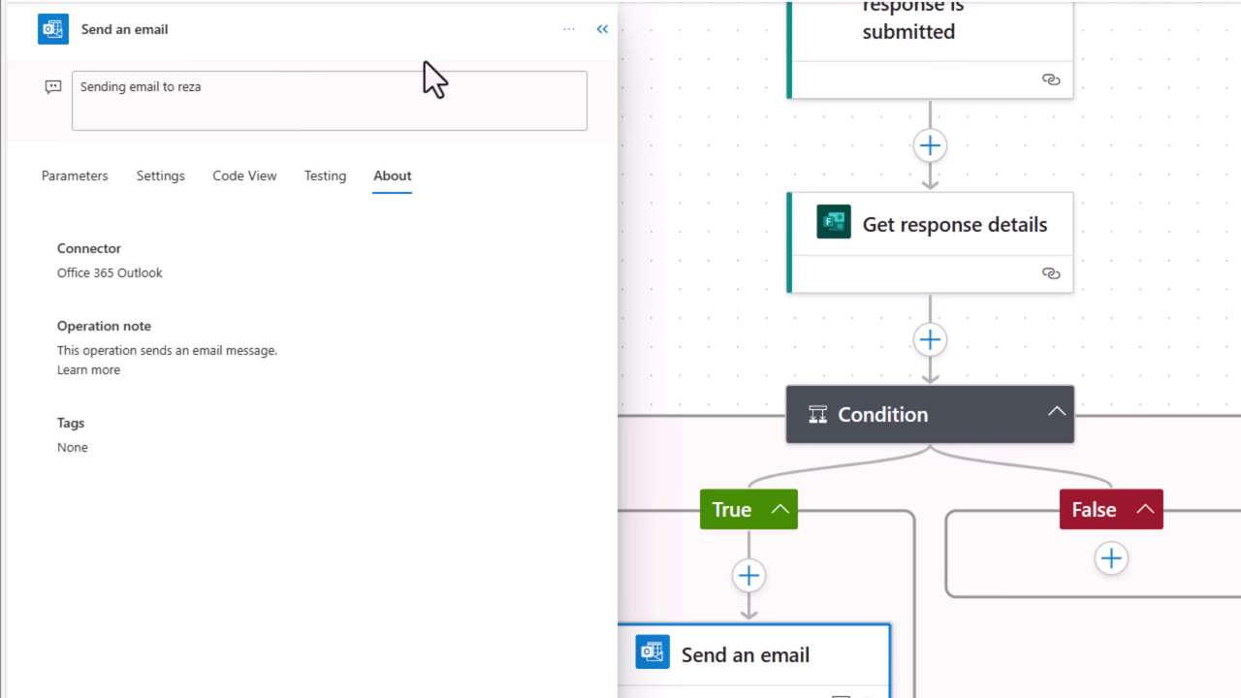
Rename the action to 'Send an email in case of low feedback'
left_click(172, 31)
type("in case of low feedback")
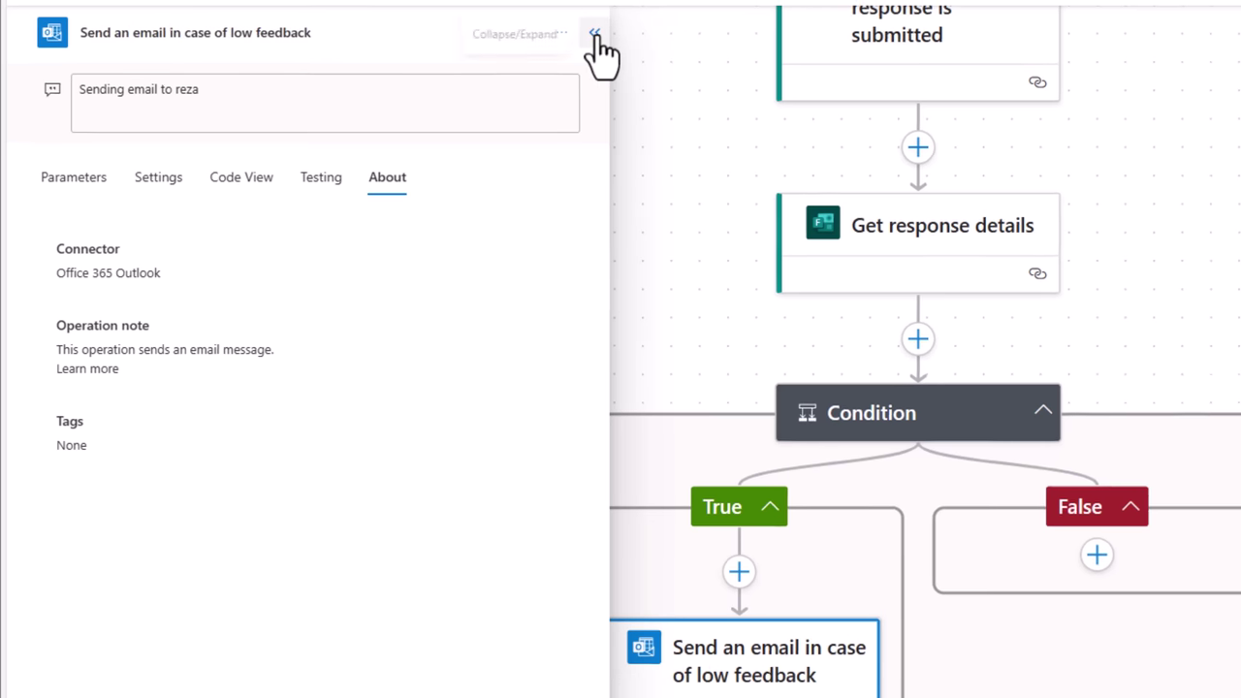
left_click(656, 165)
Insert a Compose data operation, found by searching 'comp', just above the Condition
left_click(849, 335)
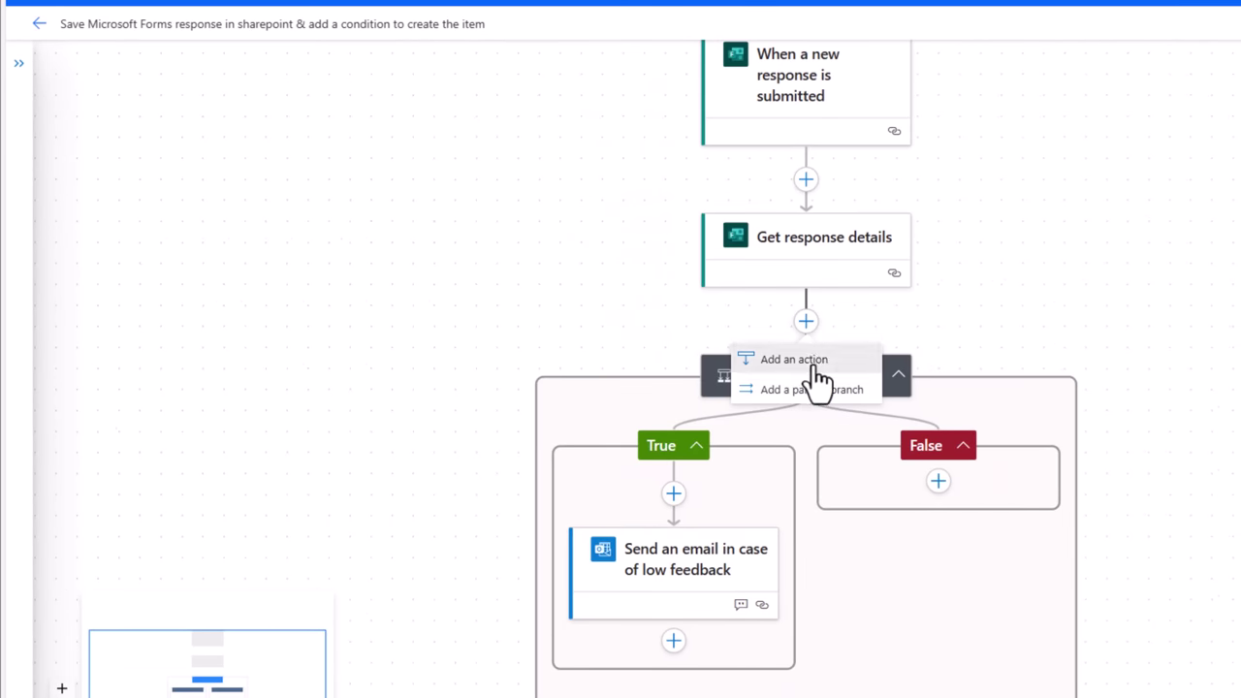
left_click(793, 360)
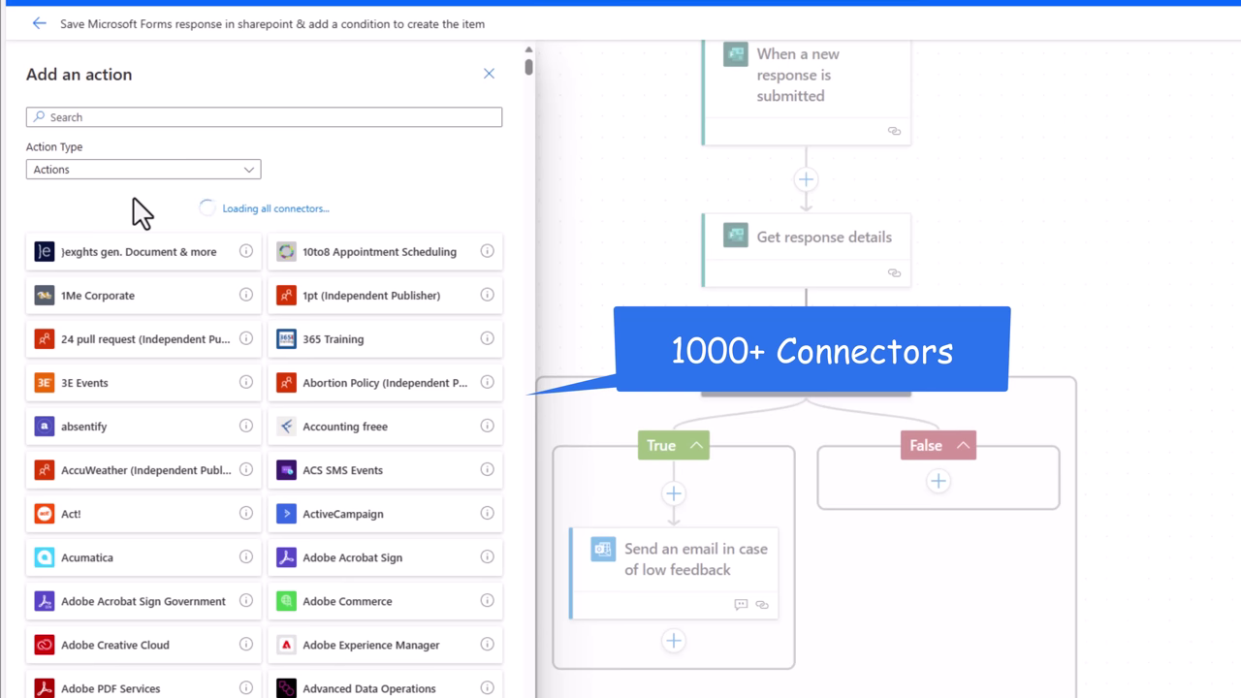
left_click(81, 116)
type("compose")
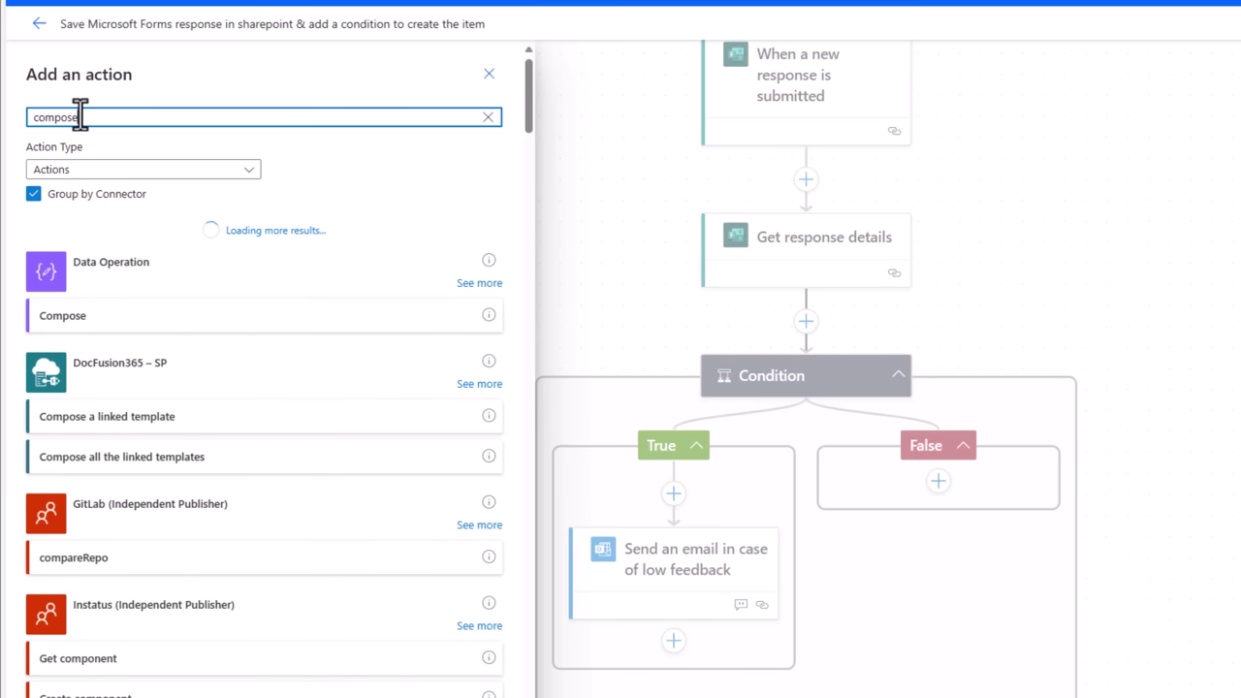
left_click(93, 320)
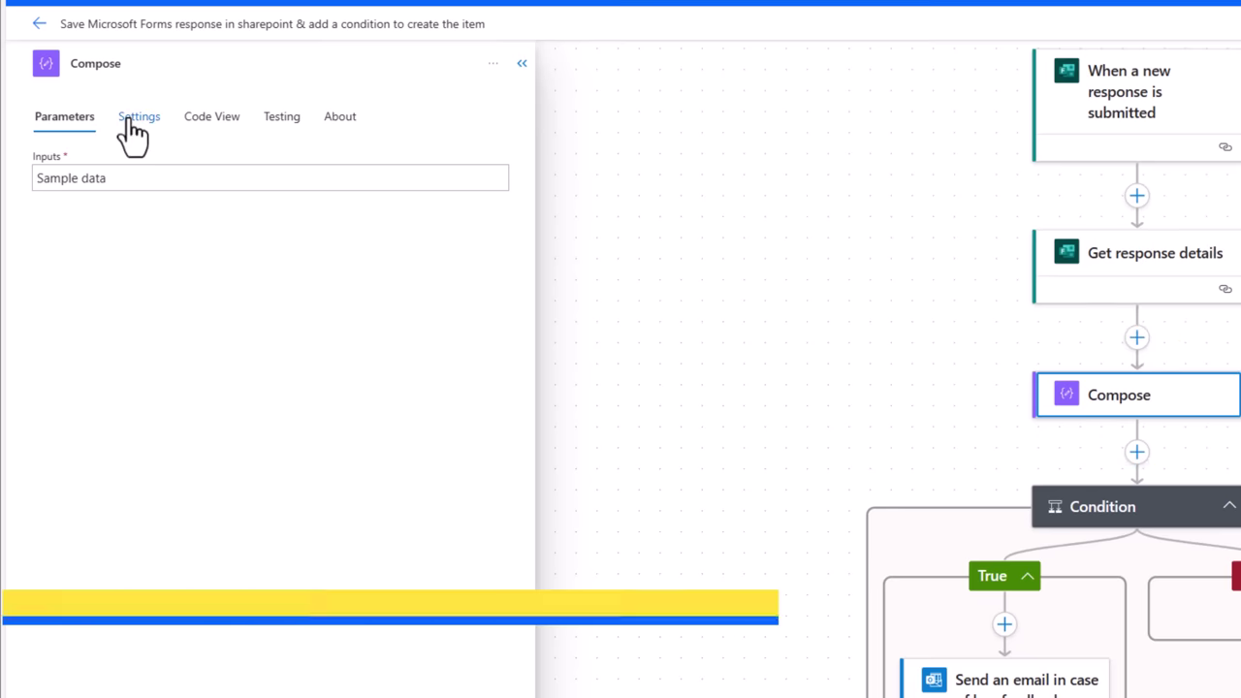
In Compose's Run After, tick has timed out, is skipped and has failed for Get response details
left_click(135, 138)
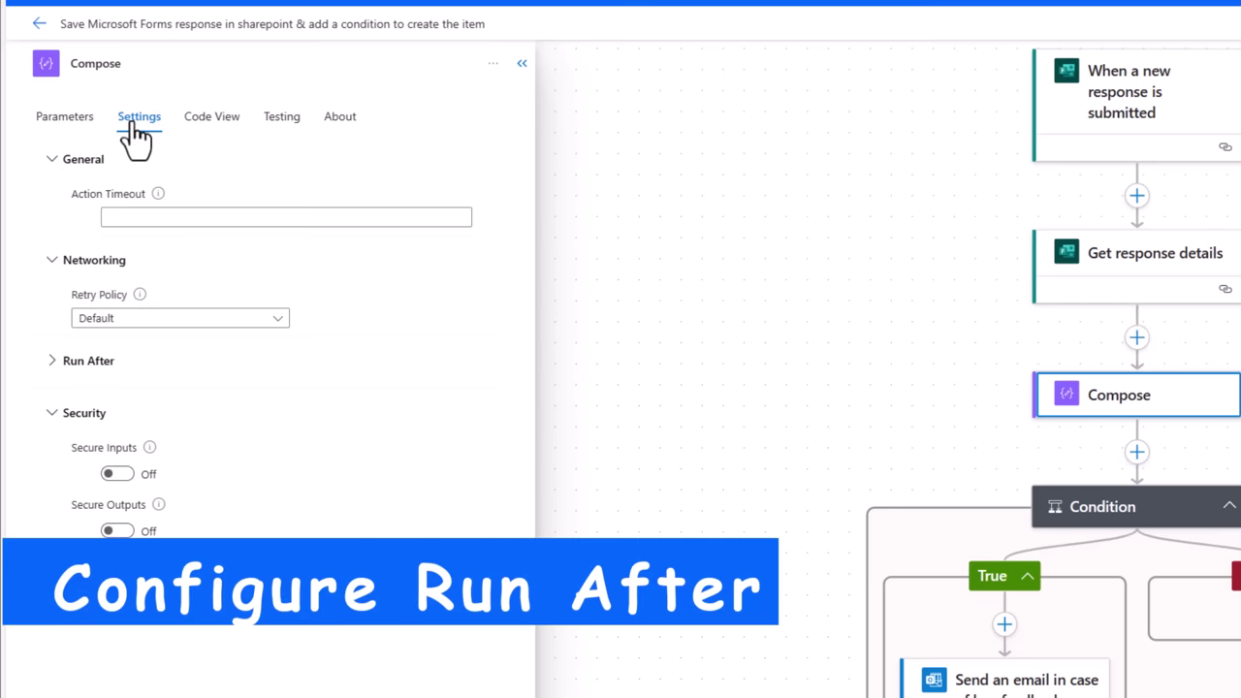
left_click(53, 361)
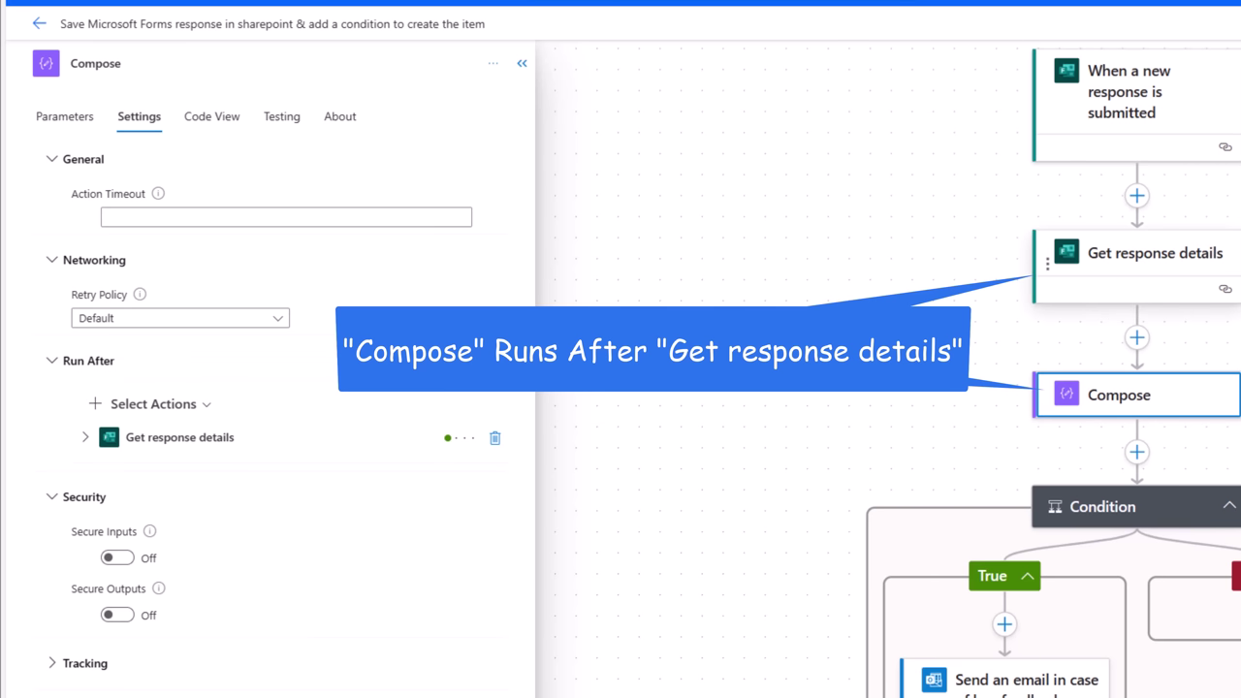
left_click(85, 441)
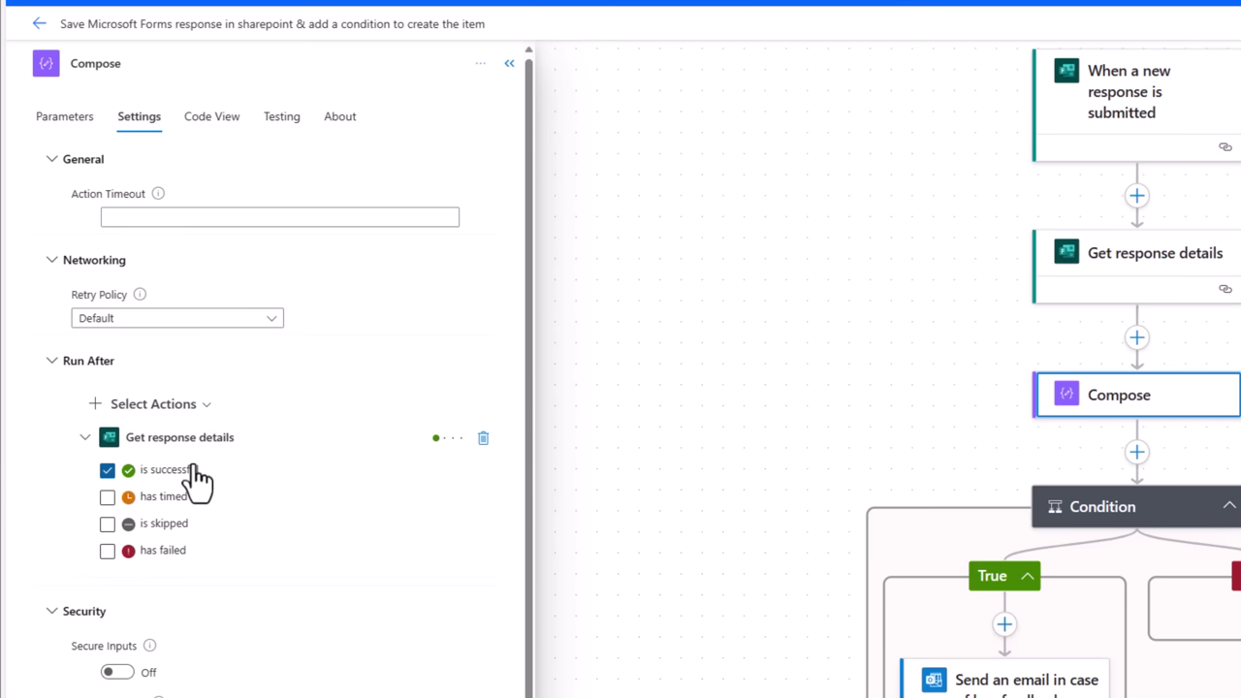
left_click(106, 496)
left_click(107, 524)
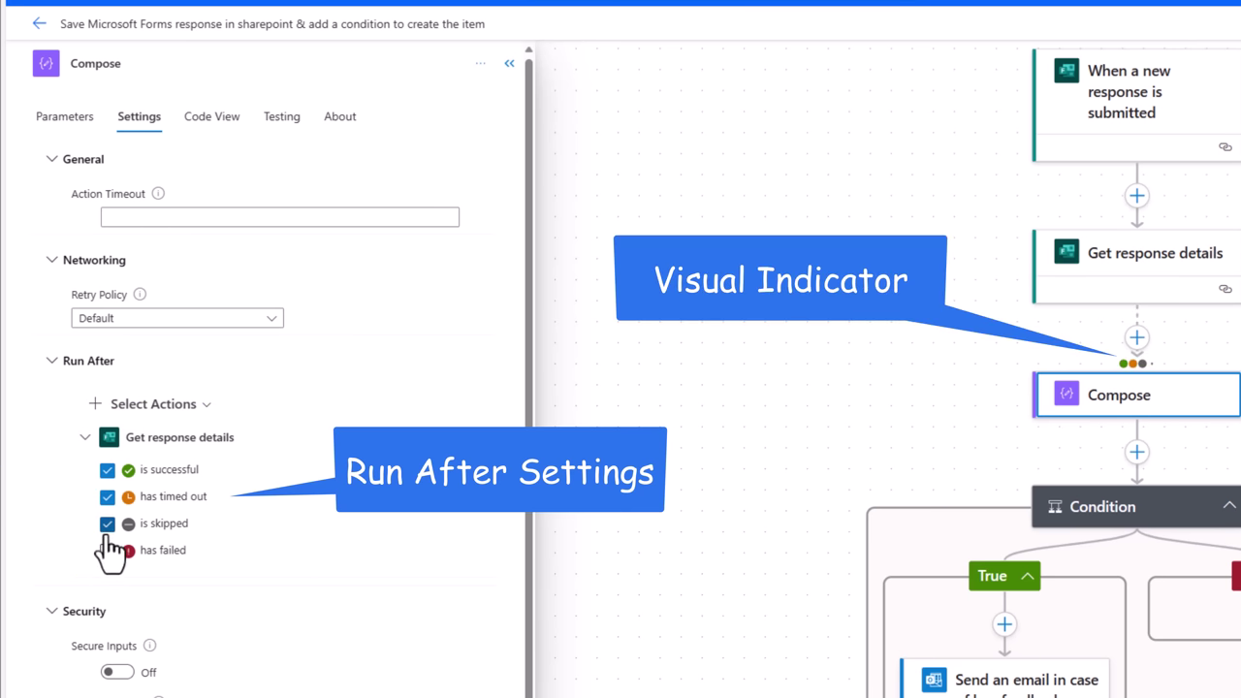
left_click(108, 550)
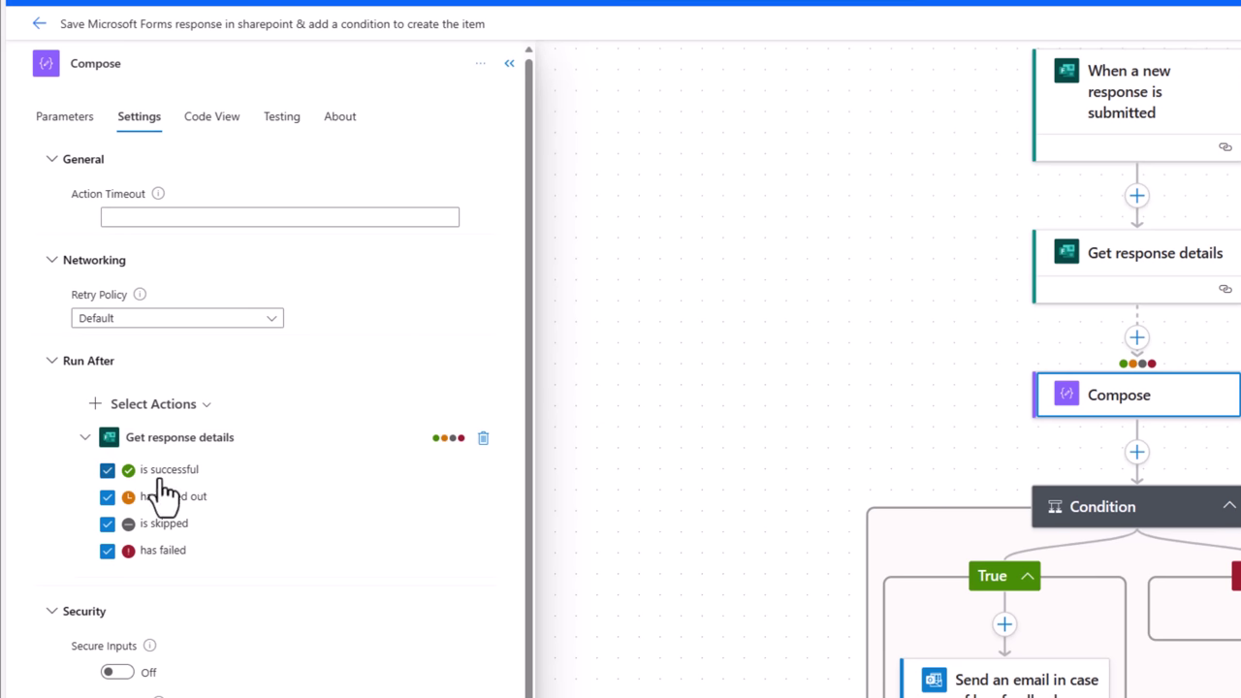
left_click(509, 63)
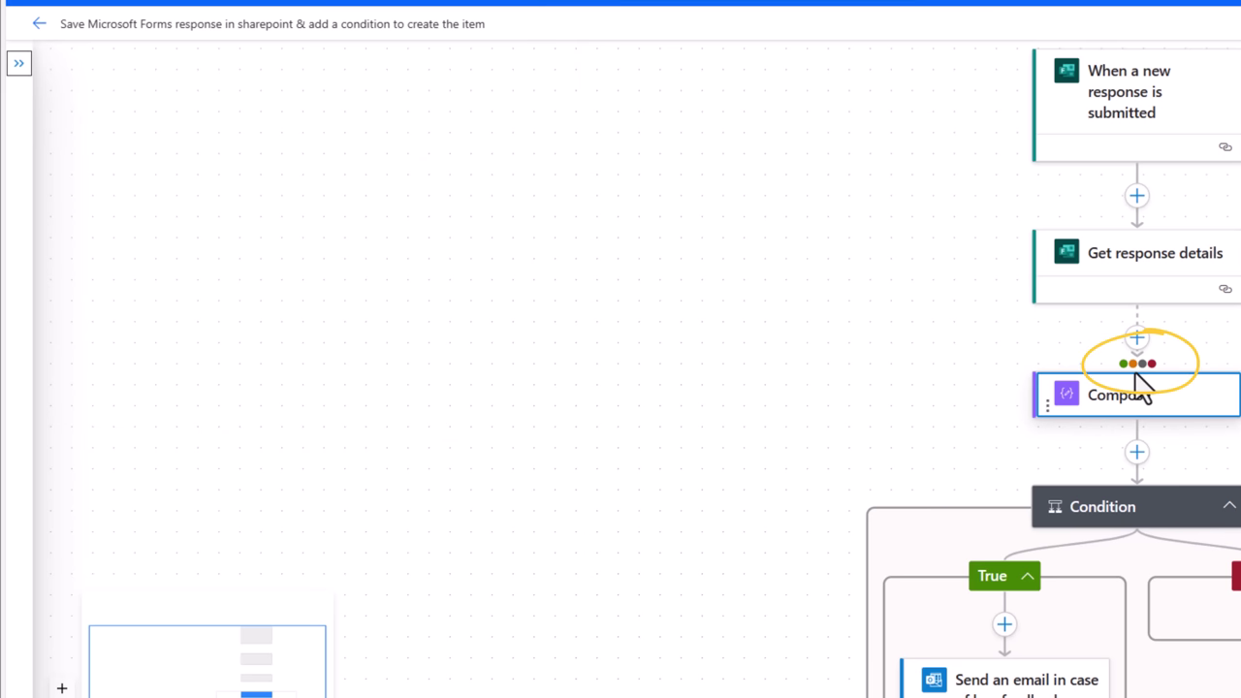
scroll(1138, 374, "up", 3)
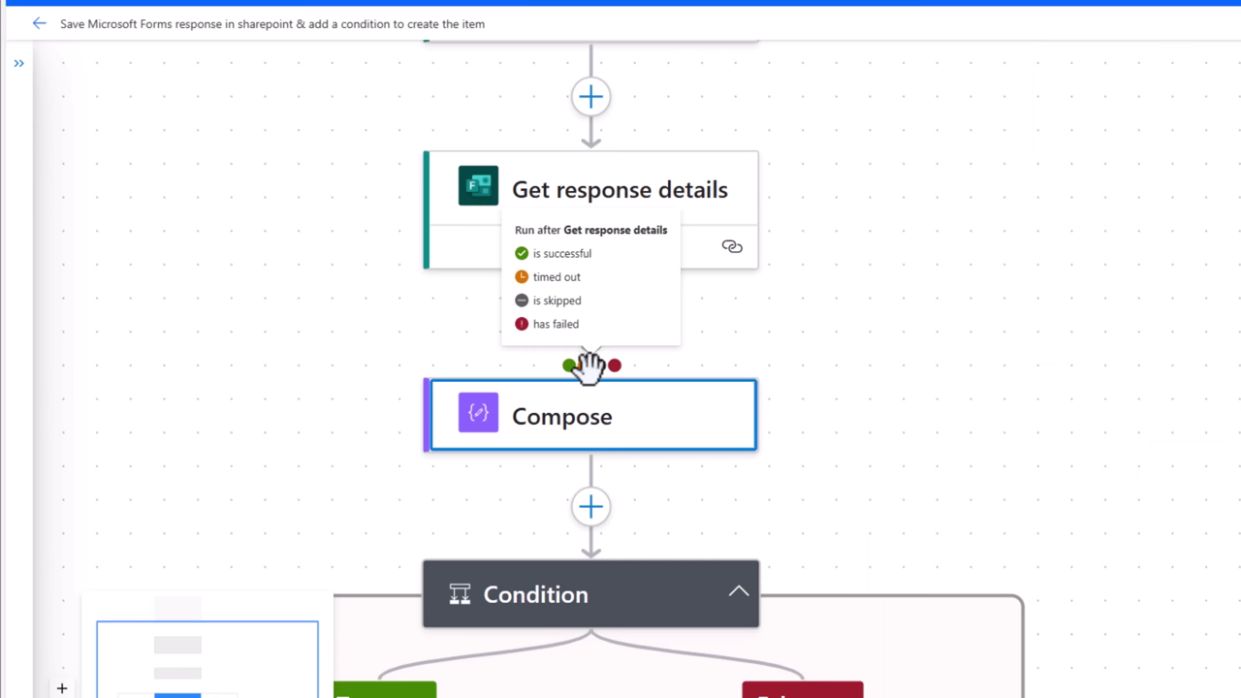
Add a second Compose action below Compose with the input 'sample'
left_click(591, 506)
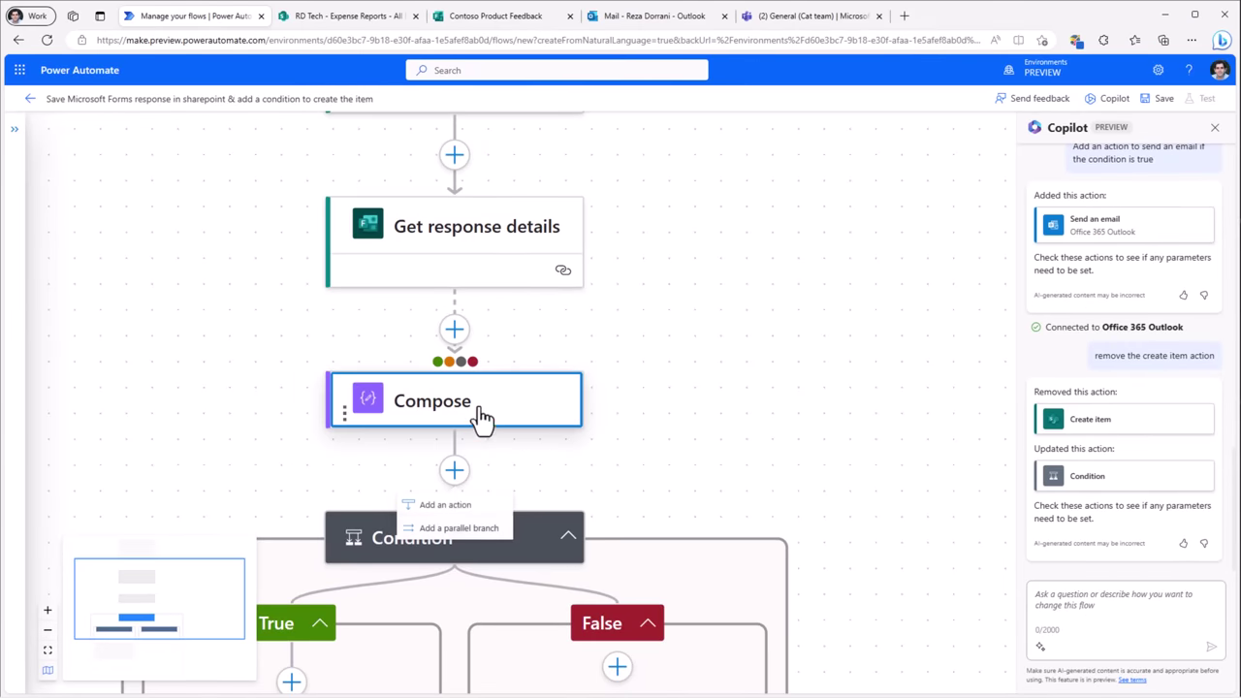
left_click(444, 505)
left_click(40, 179)
type("compose")
left_click(136, 306)
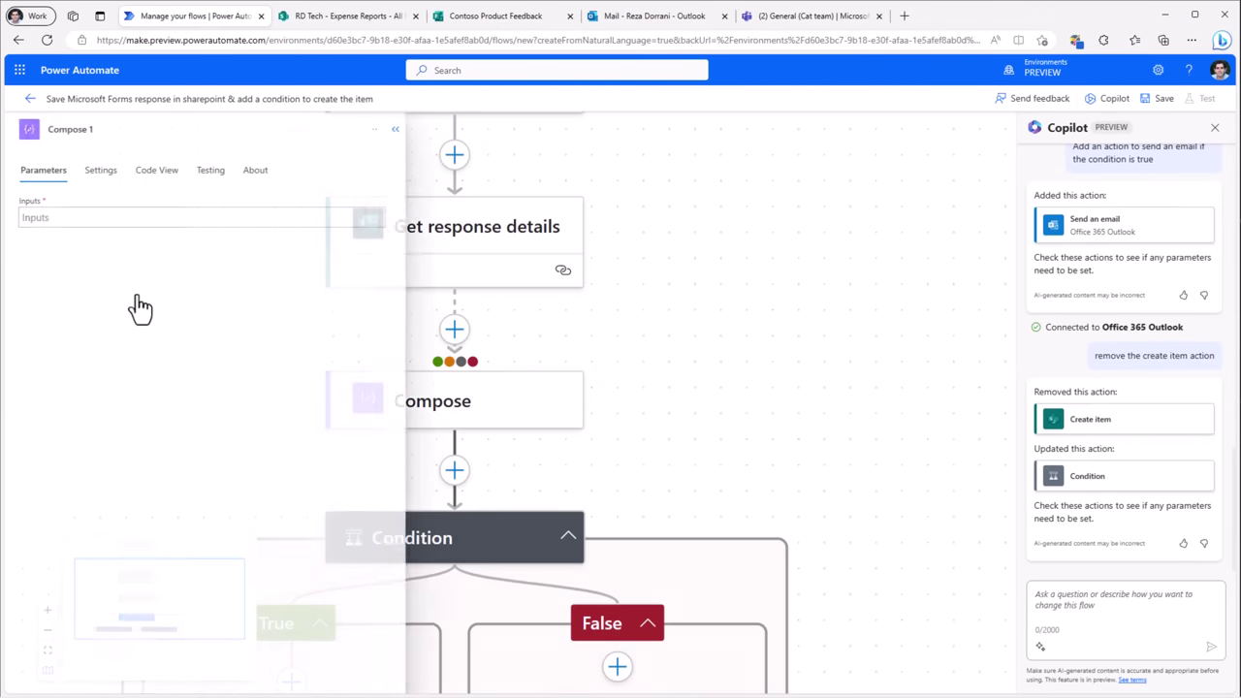
left_click(393, 133)
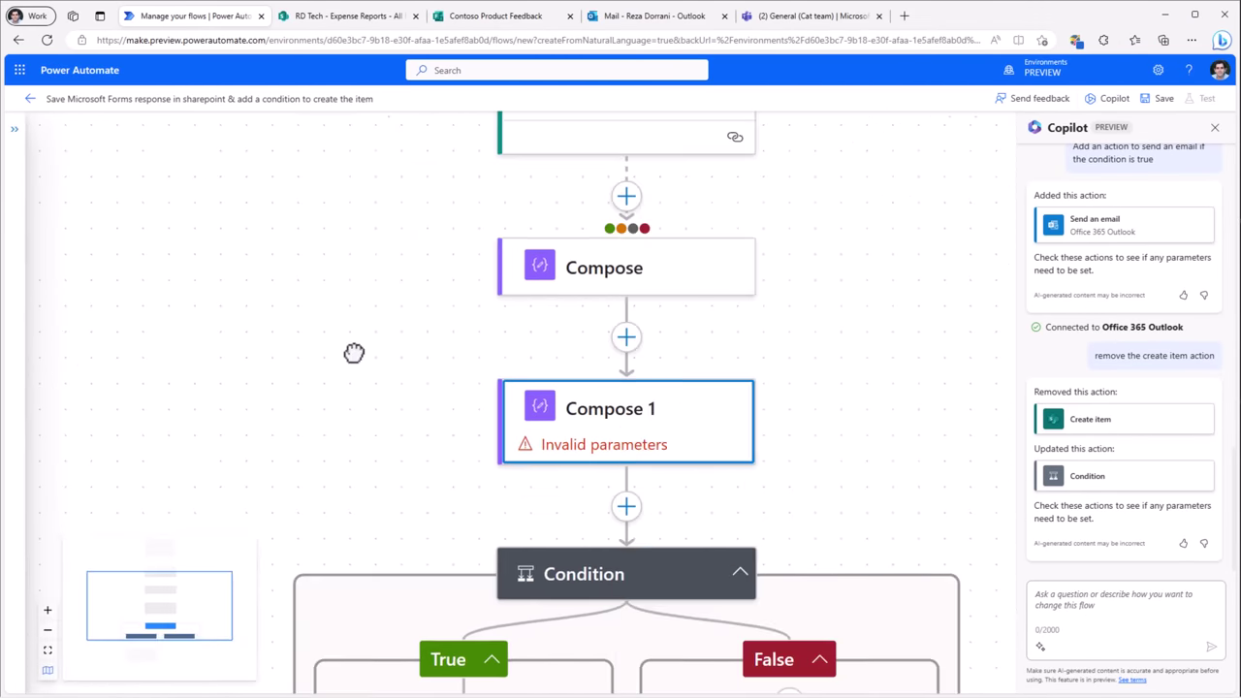
left_click(531, 456)
left_click(93, 219)
type("sample")
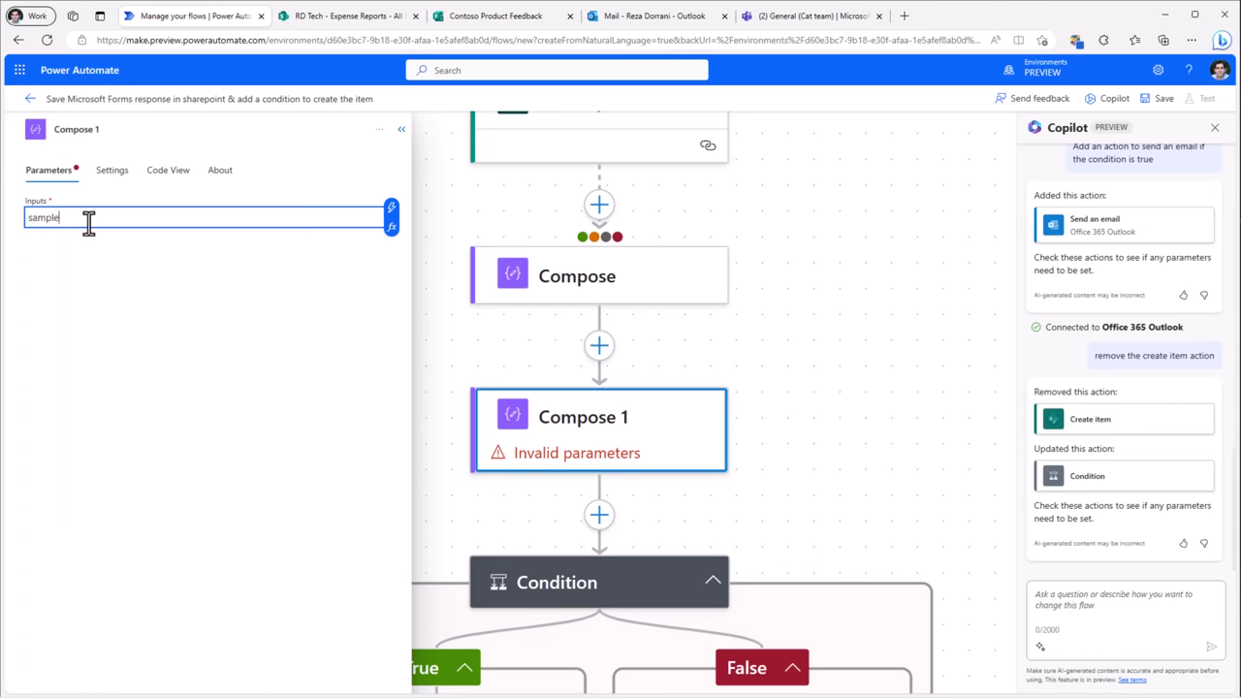
Make Compose 1 also run after Get response details on all outcomes, then open its removal menu
left_click(110, 173)
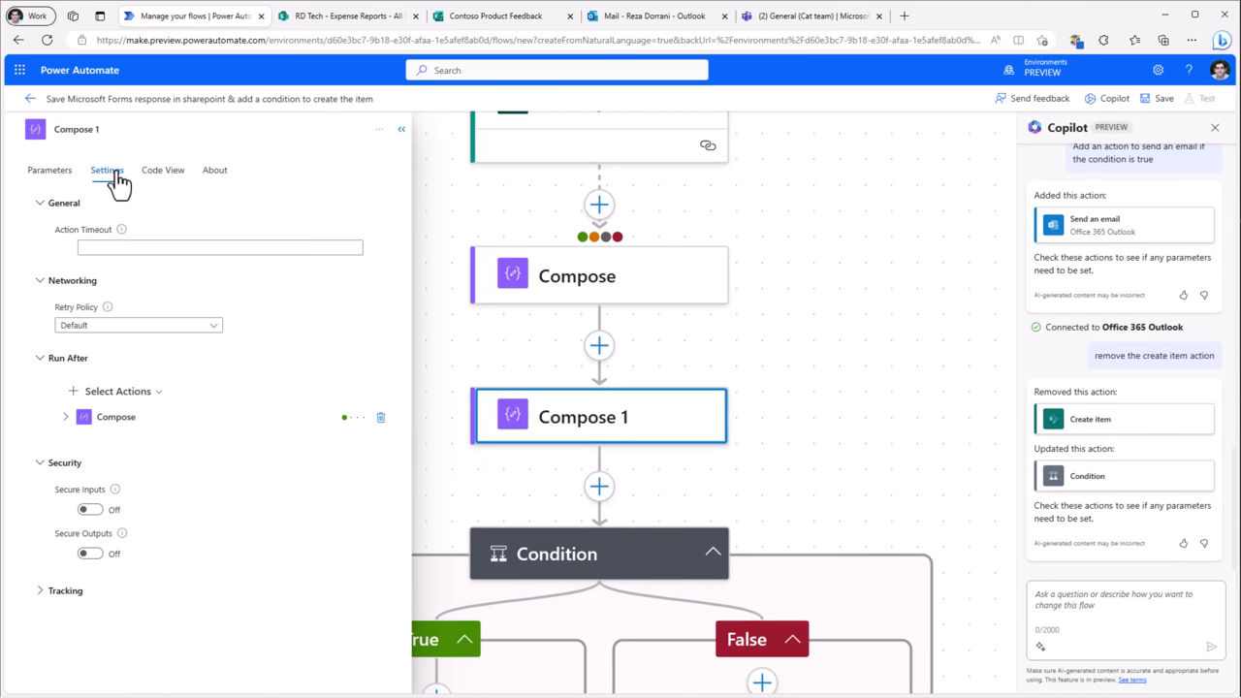
left_click(114, 417)
left_click(145, 419)
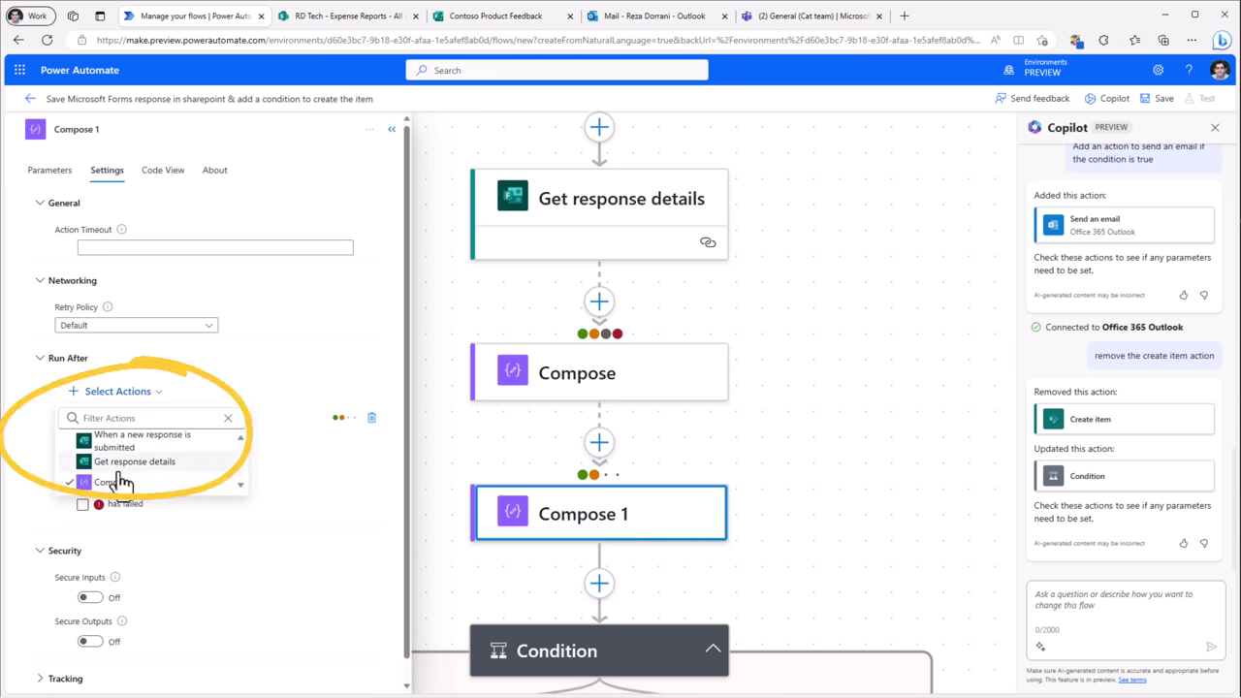
left_click(128, 463)
left_click(309, 378)
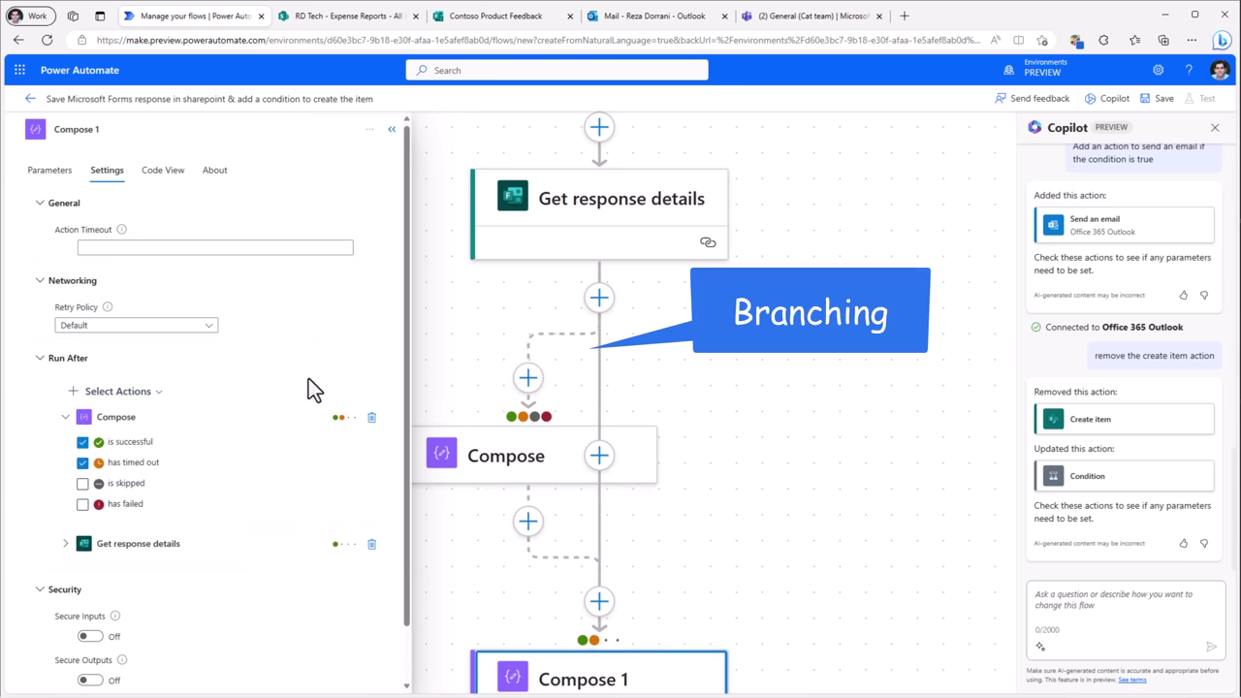
left_click(100, 543)
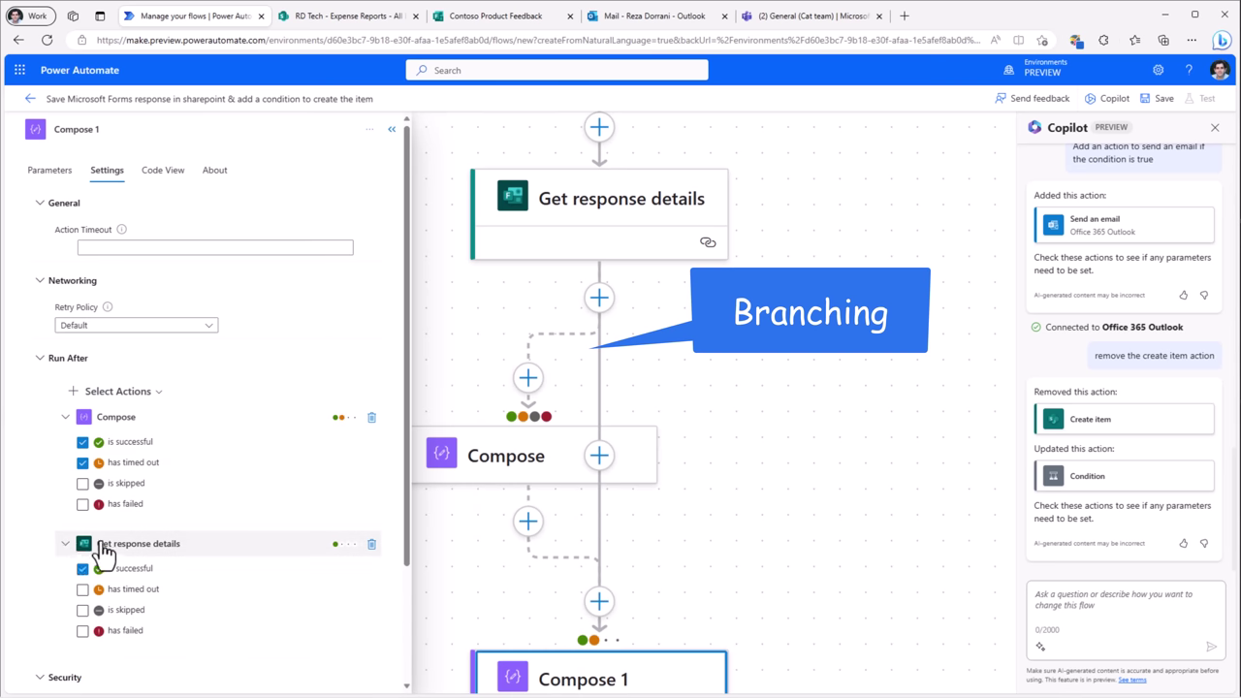
scroll(155, 533, "down", 1)
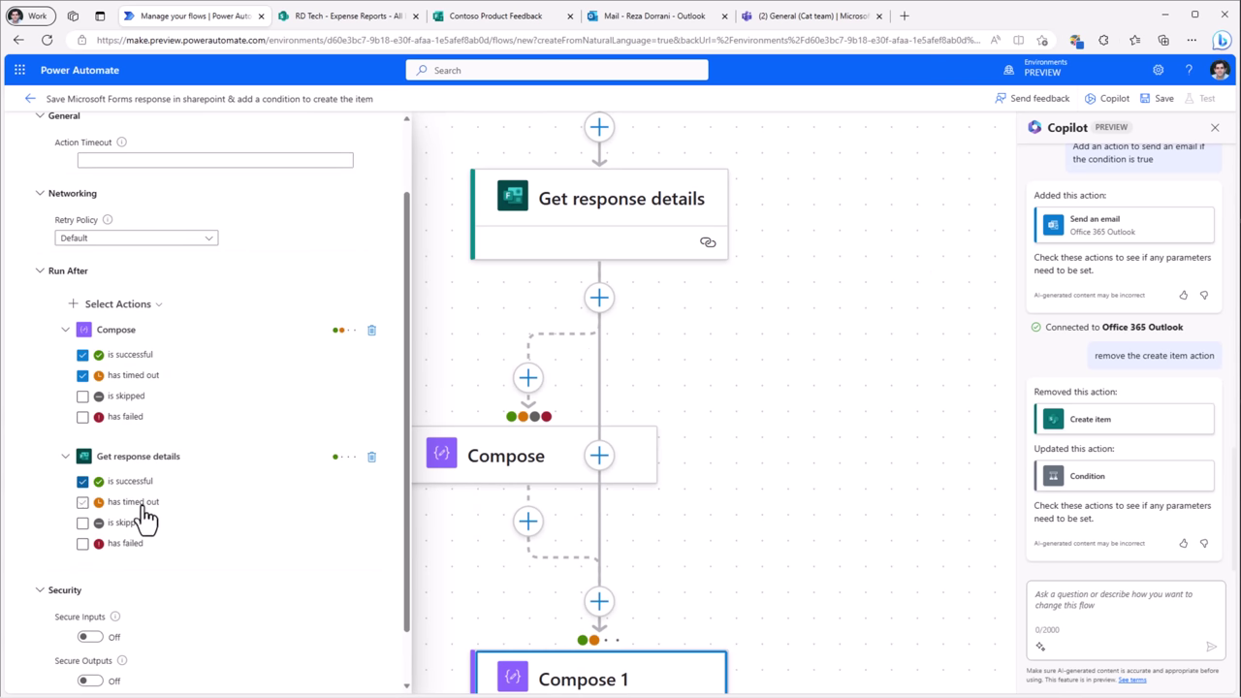
left_click(83, 523)
left_click(82, 543)
left_click(83, 503)
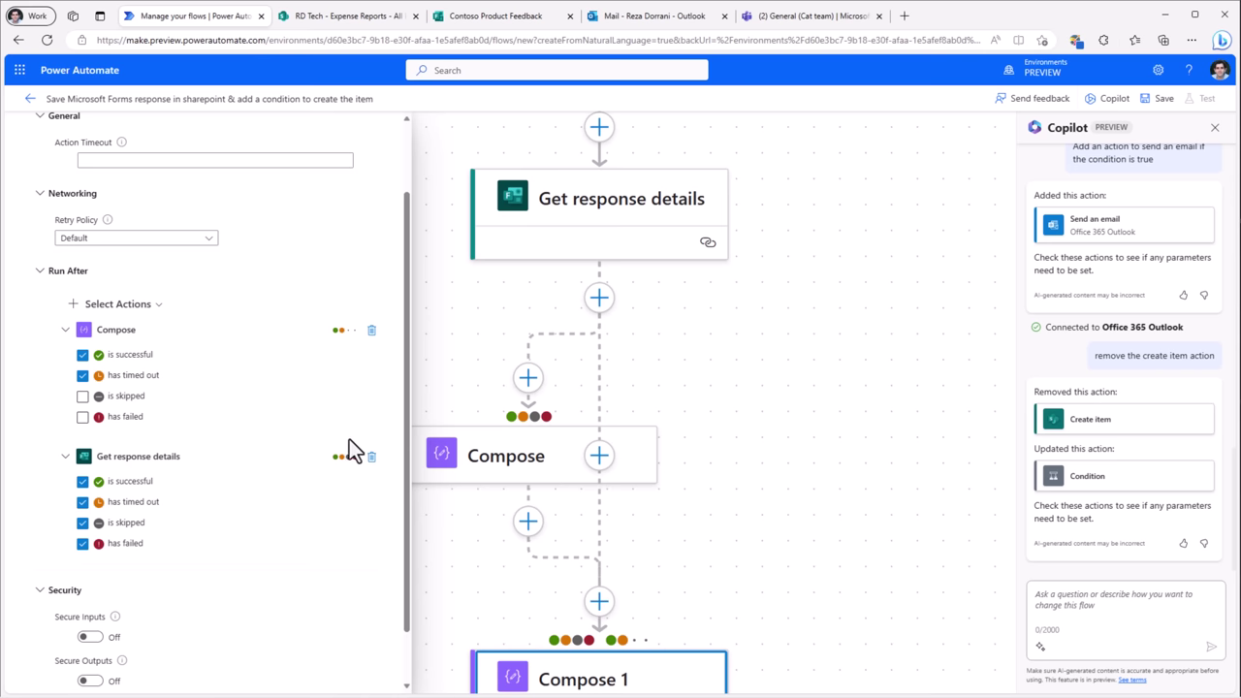
left_click(632, 294)
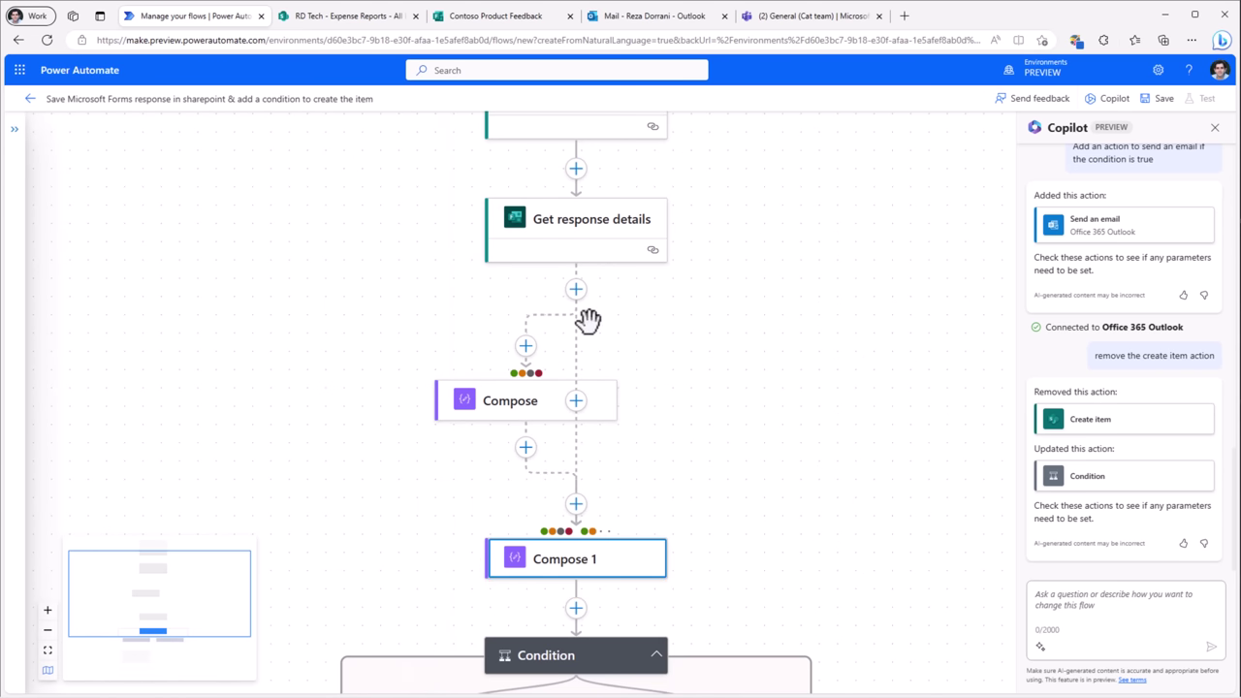
left_click(612, 575)
left_click(380, 129)
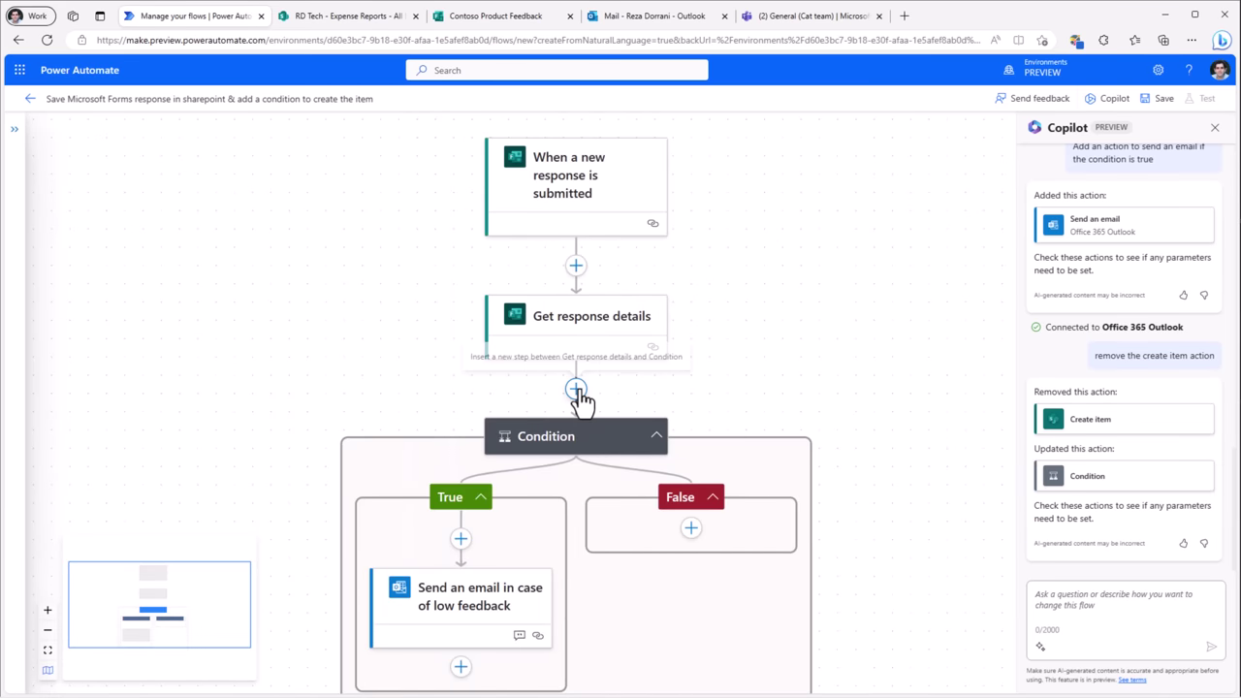
Dismiss the add-step menu above the Condition and save the flow
left_click(576, 389)
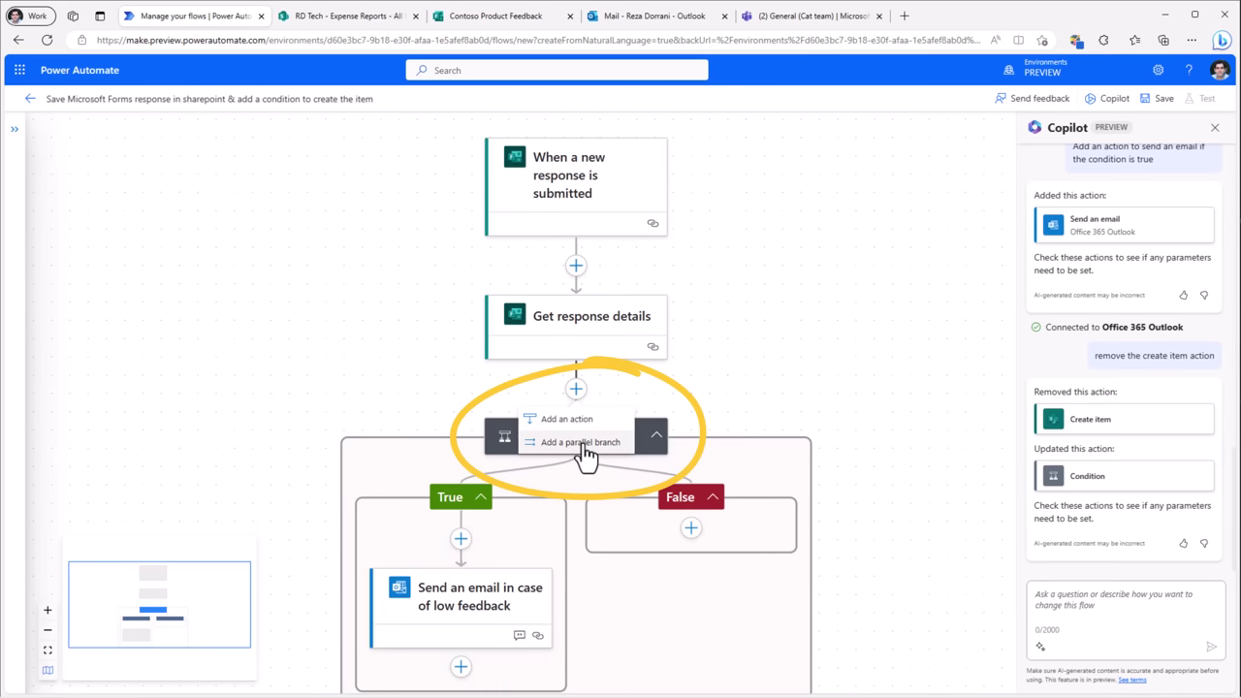
left_click(527, 314)
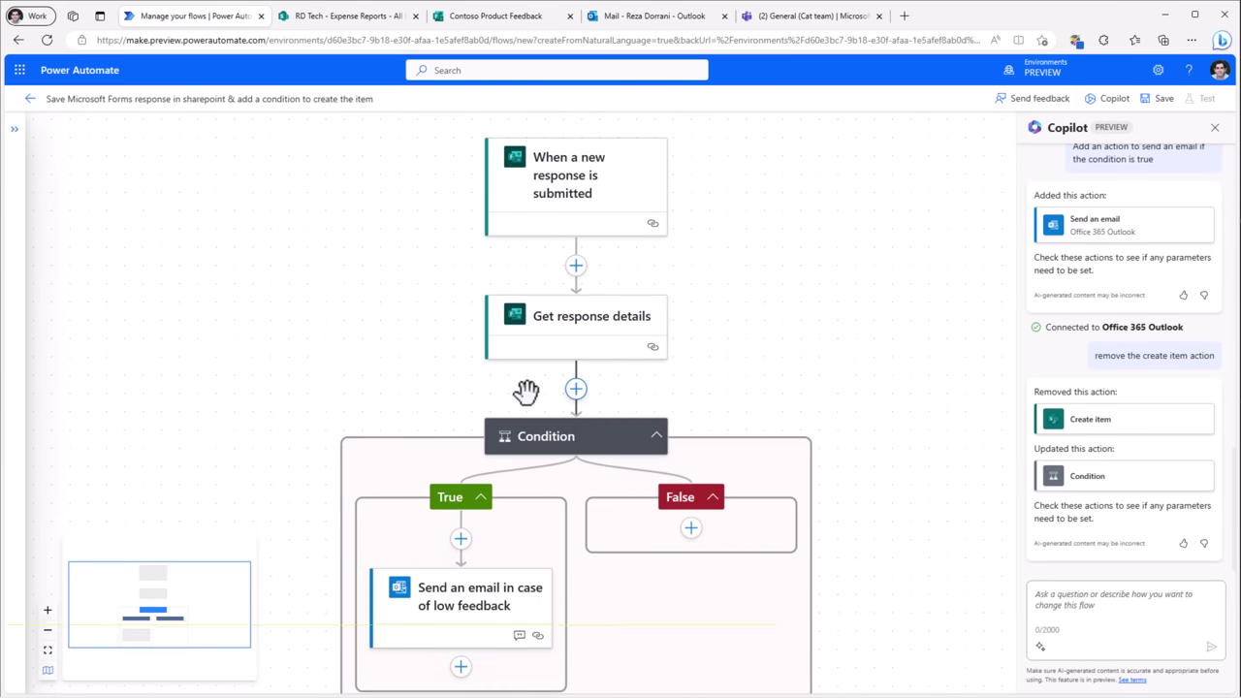
left_click(1162, 99)
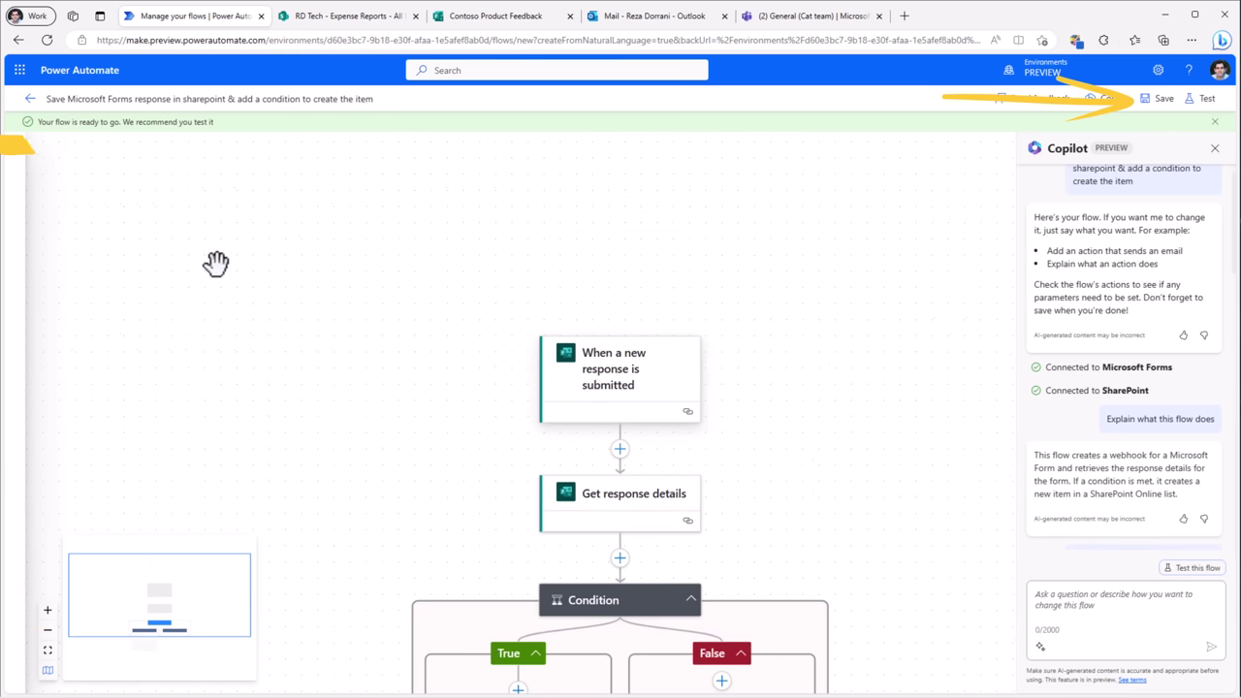
scroll(254, 313, "down", 3)
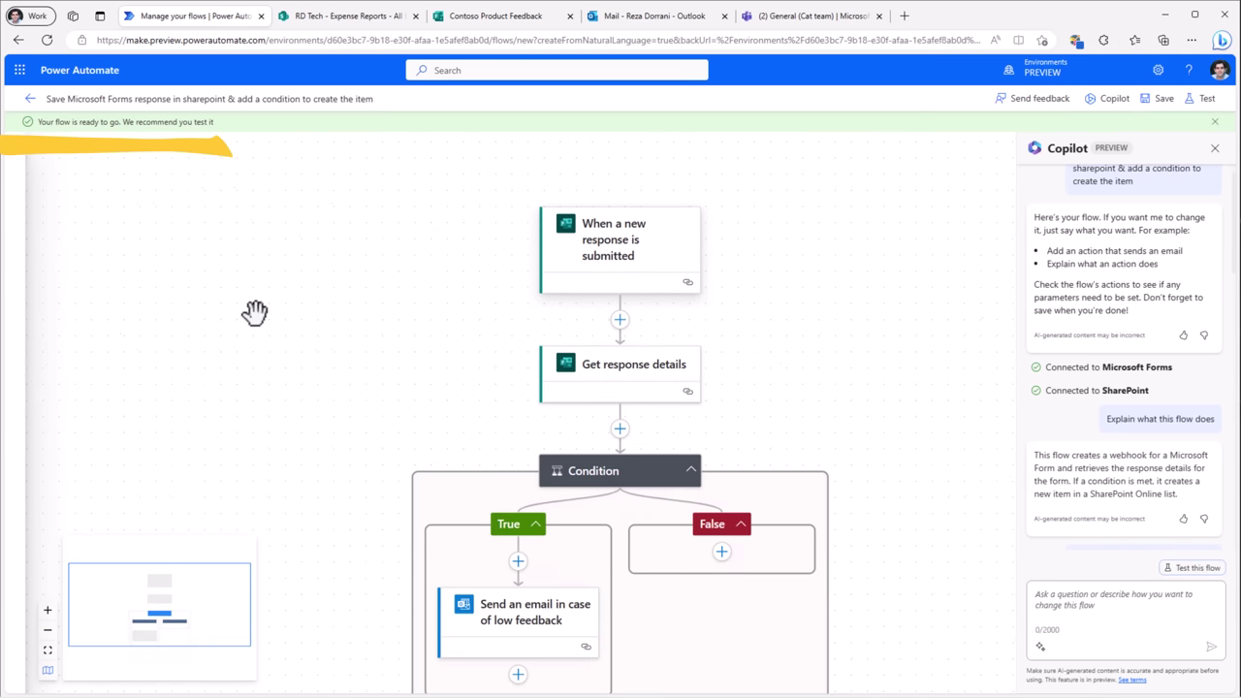
scroll(254, 312, "down", 2)
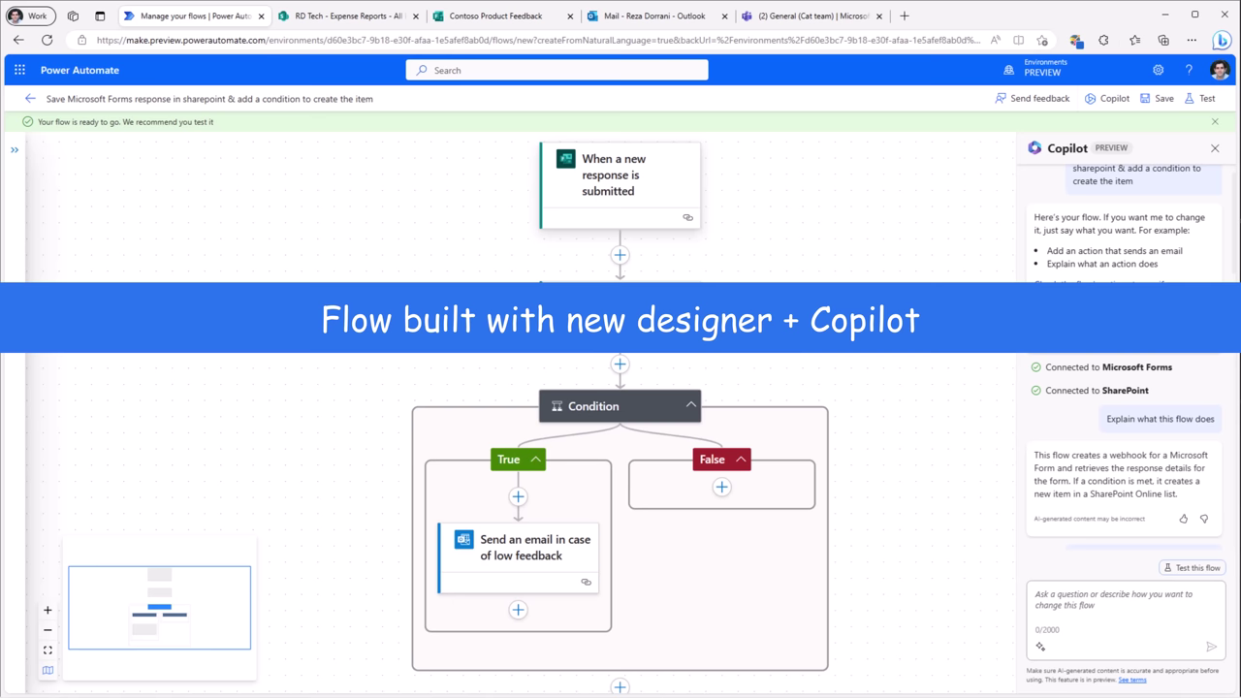
Submit a Contoso Product Feedback response giving three stars on both rating questions
left_click(463, 11)
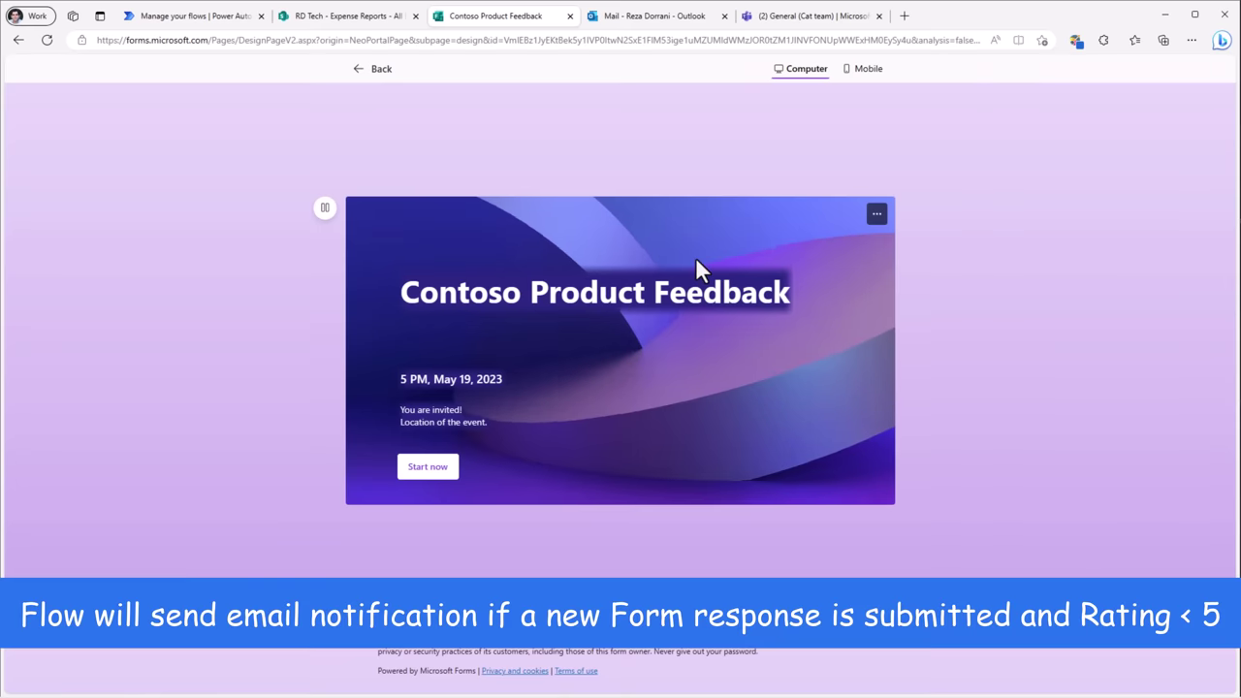
left_click(427, 468)
left_click(493, 248)
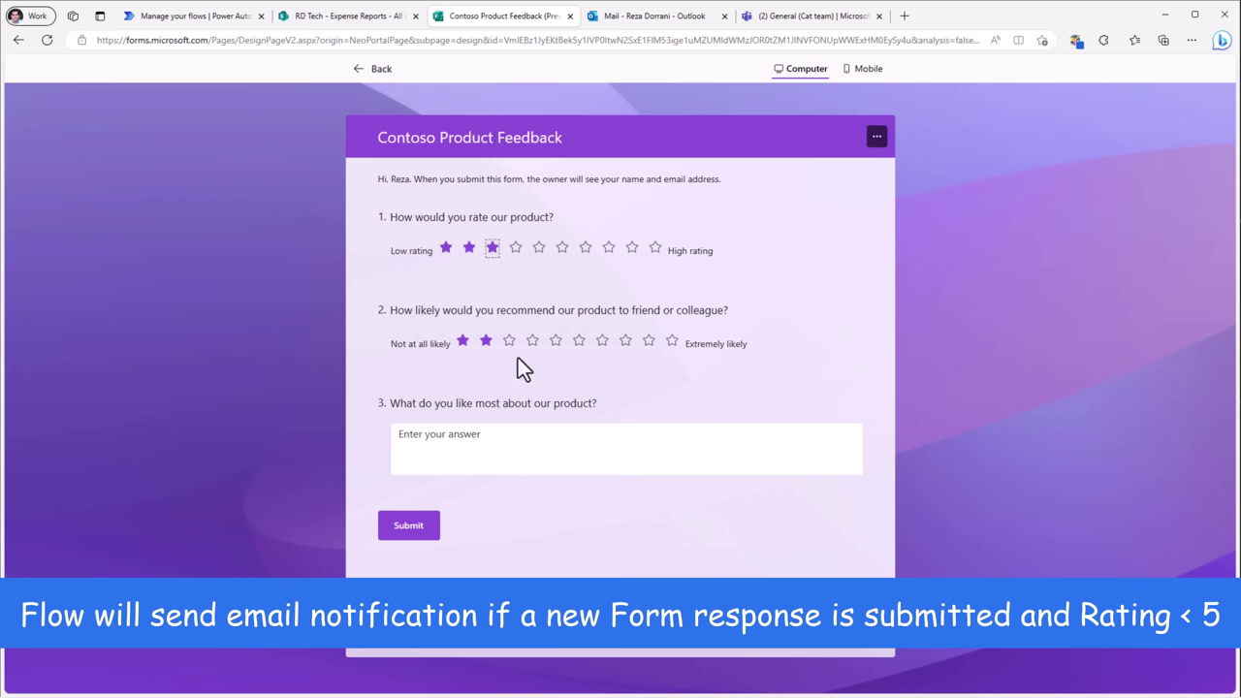
left_click(509, 340)
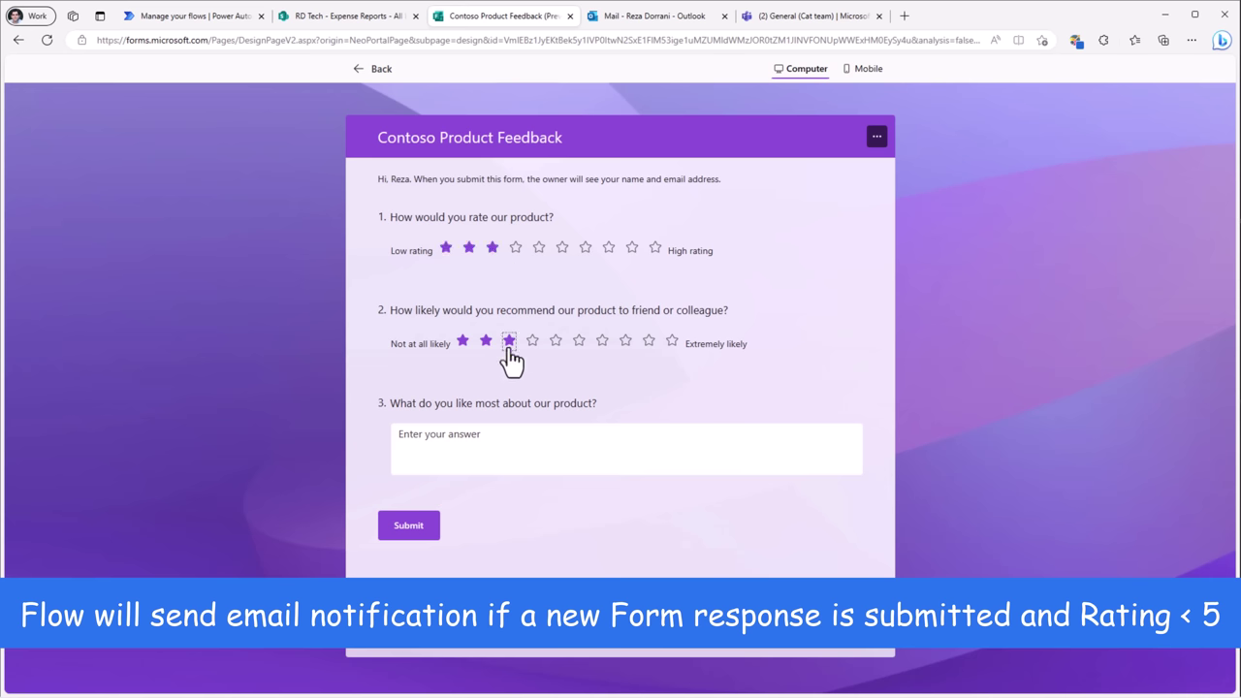
left_click(409, 526)
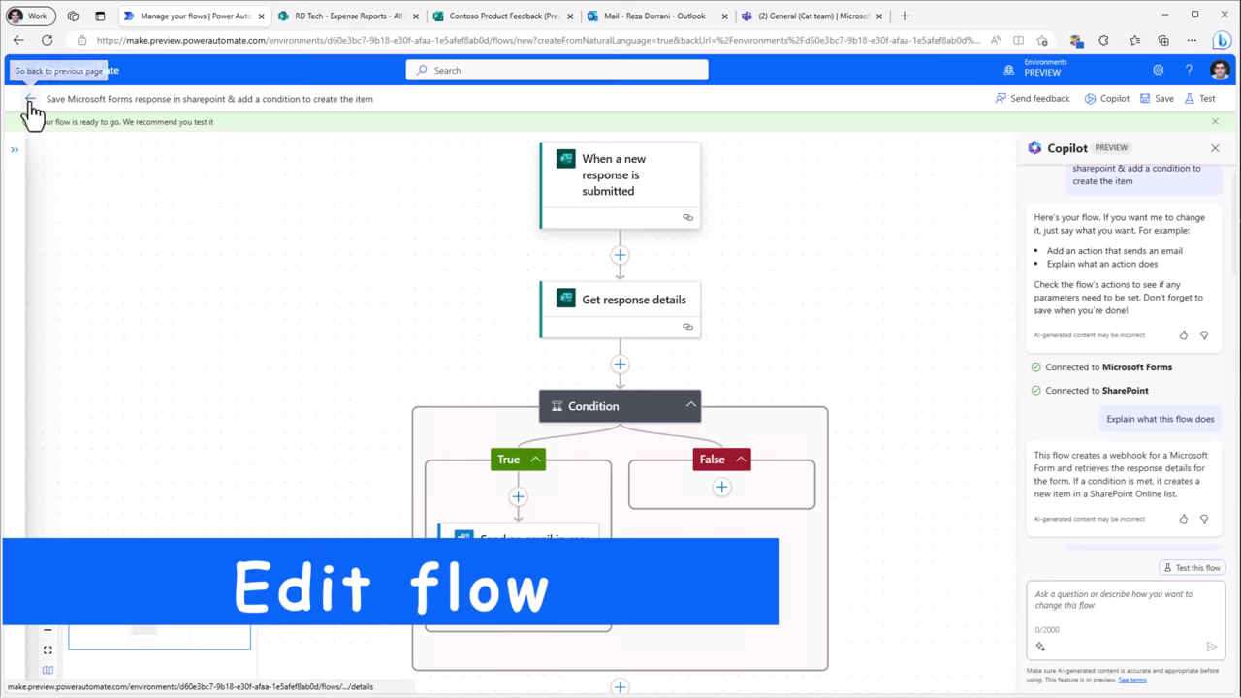
Return from Outlook to the flow's details page, where the succeeded run appears in history
left_click(30, 101)
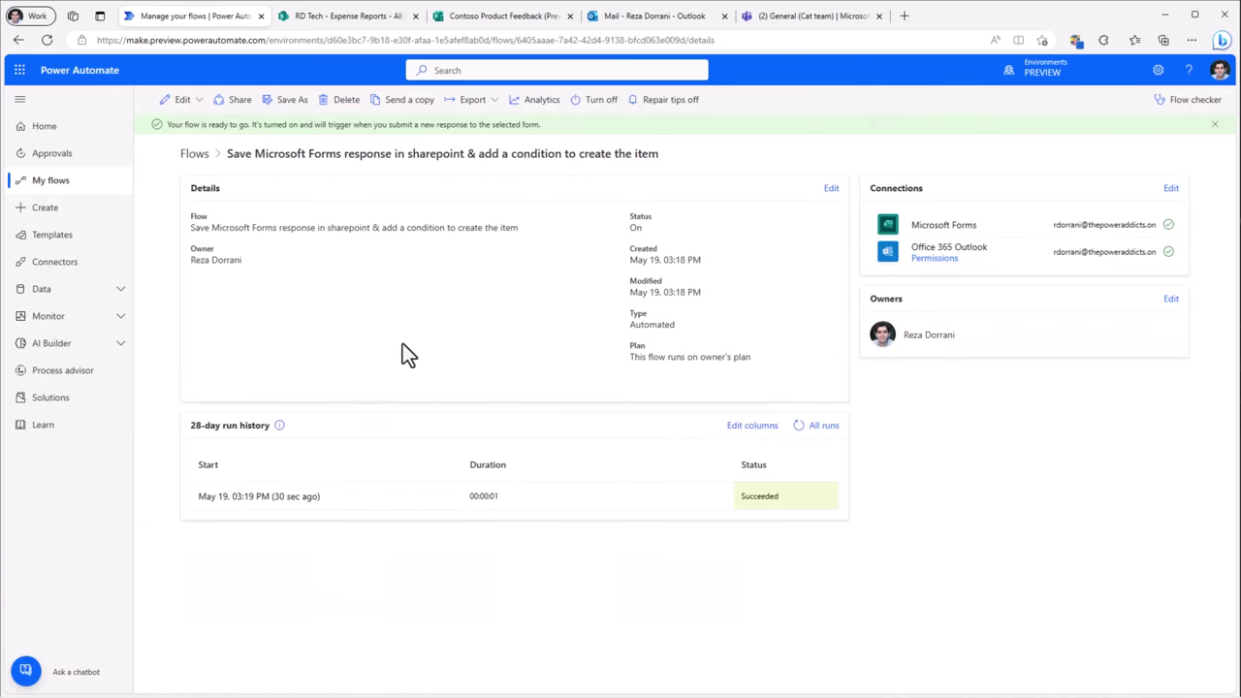
left_click(186, 101)
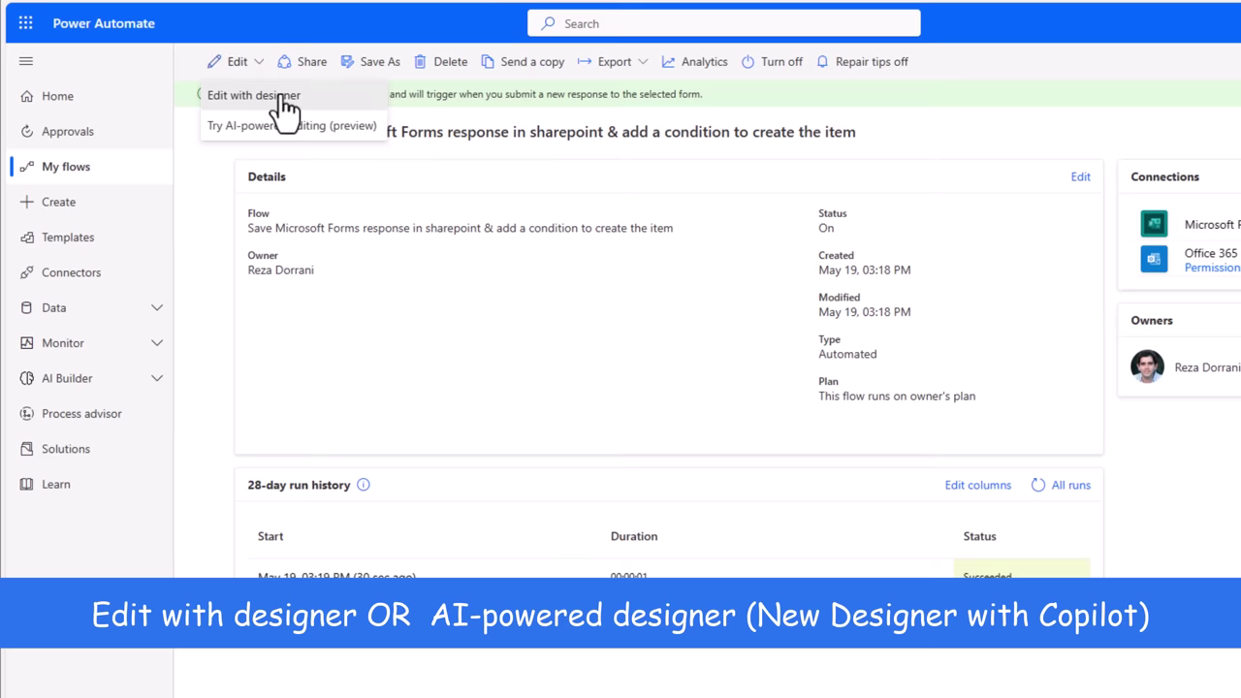
left_click(280, 96)
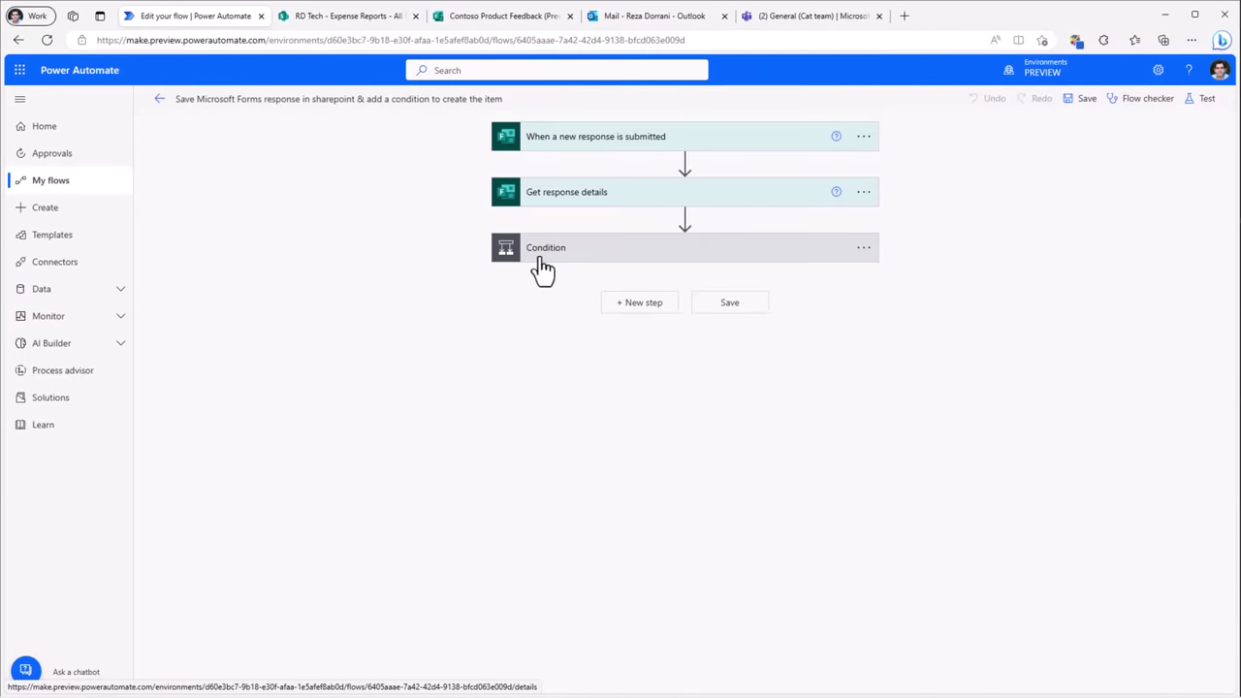
left_click(540, 254)
left_click(582, 197)
left_click(594, 144)
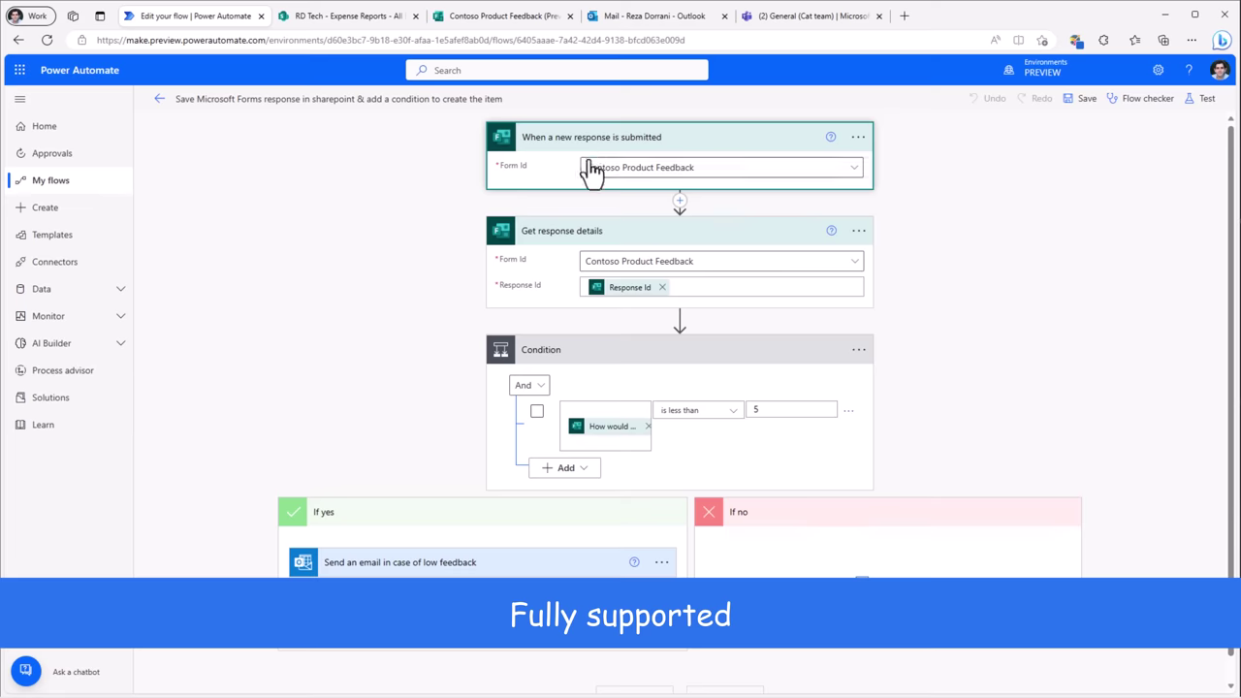
left_click(159, 98)
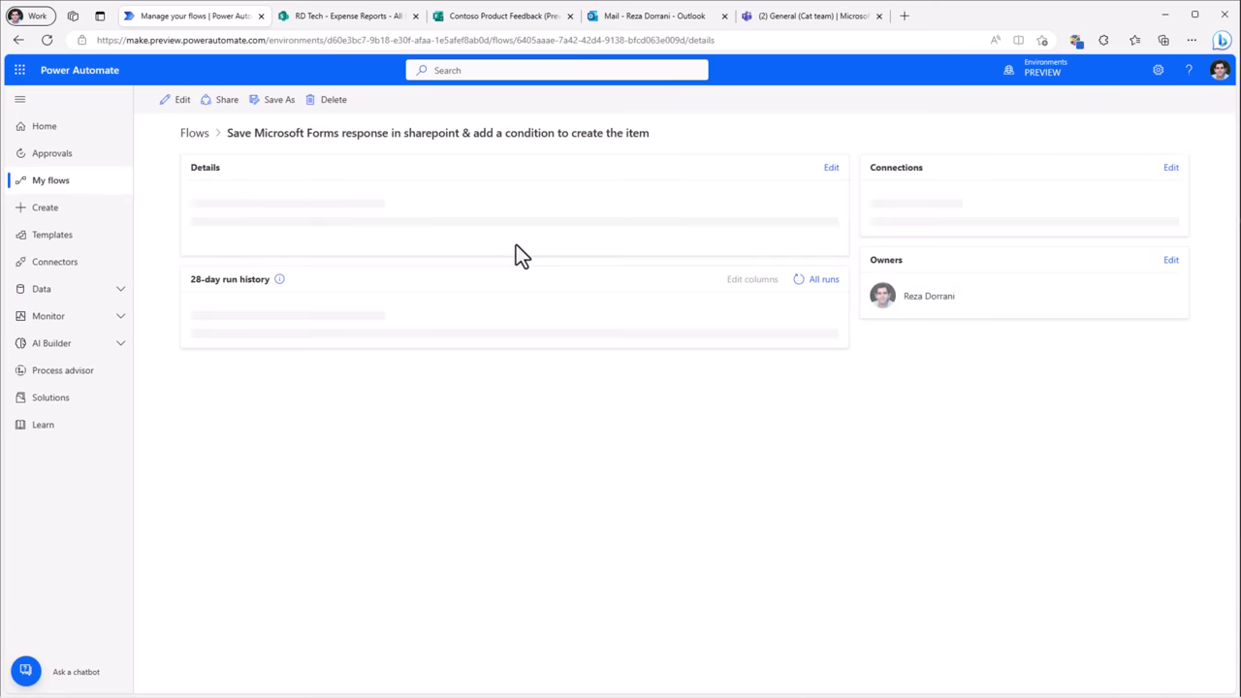
Open the flow in the AI-powered designer (preview) and scroll through it
left_click(200, 101)
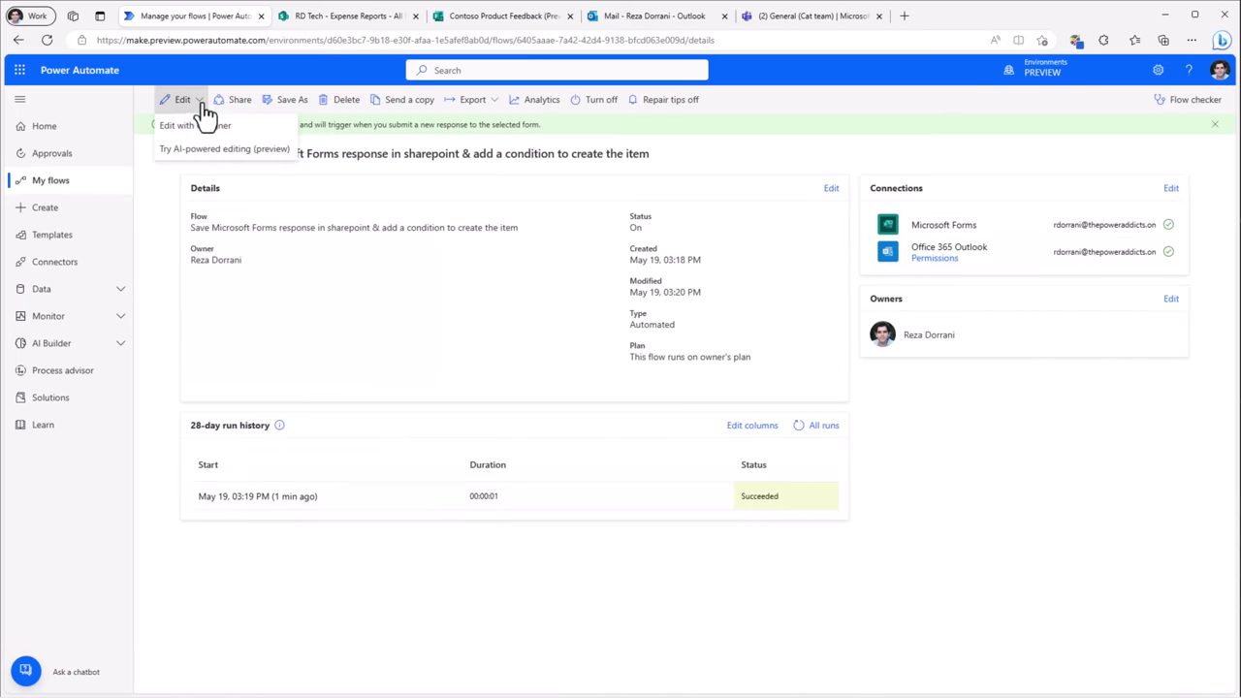
left_click(237, 151)
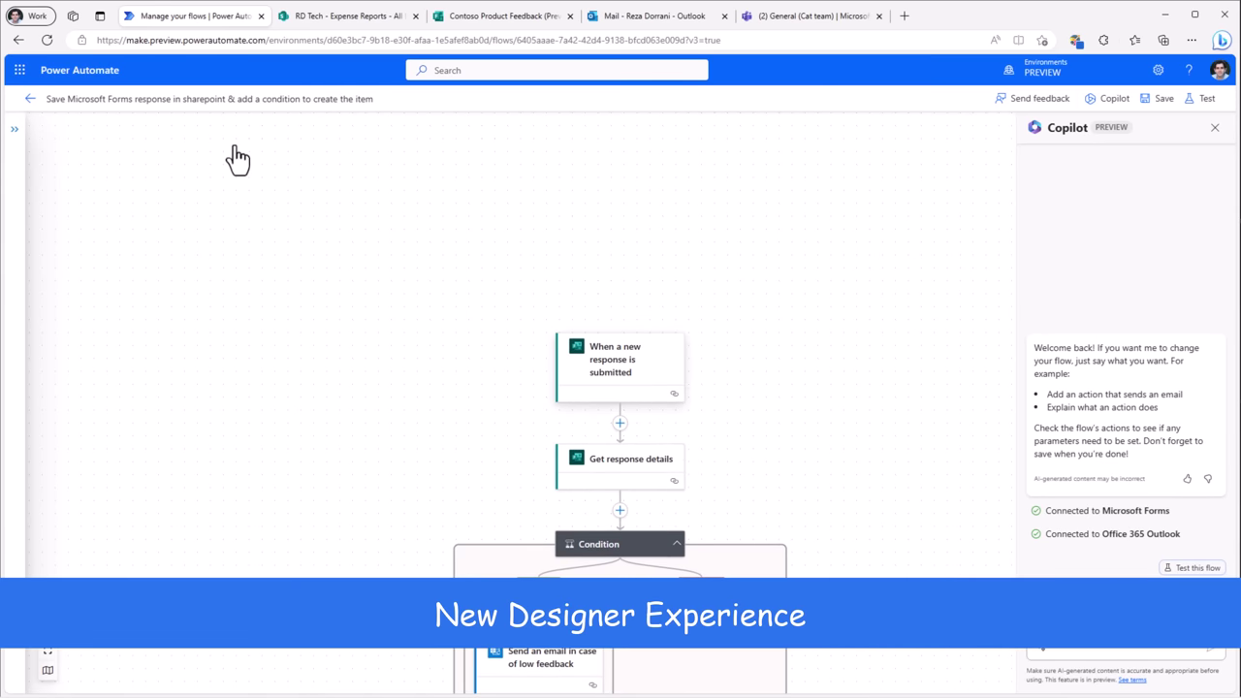
scroll(964, 491, "down", 1)
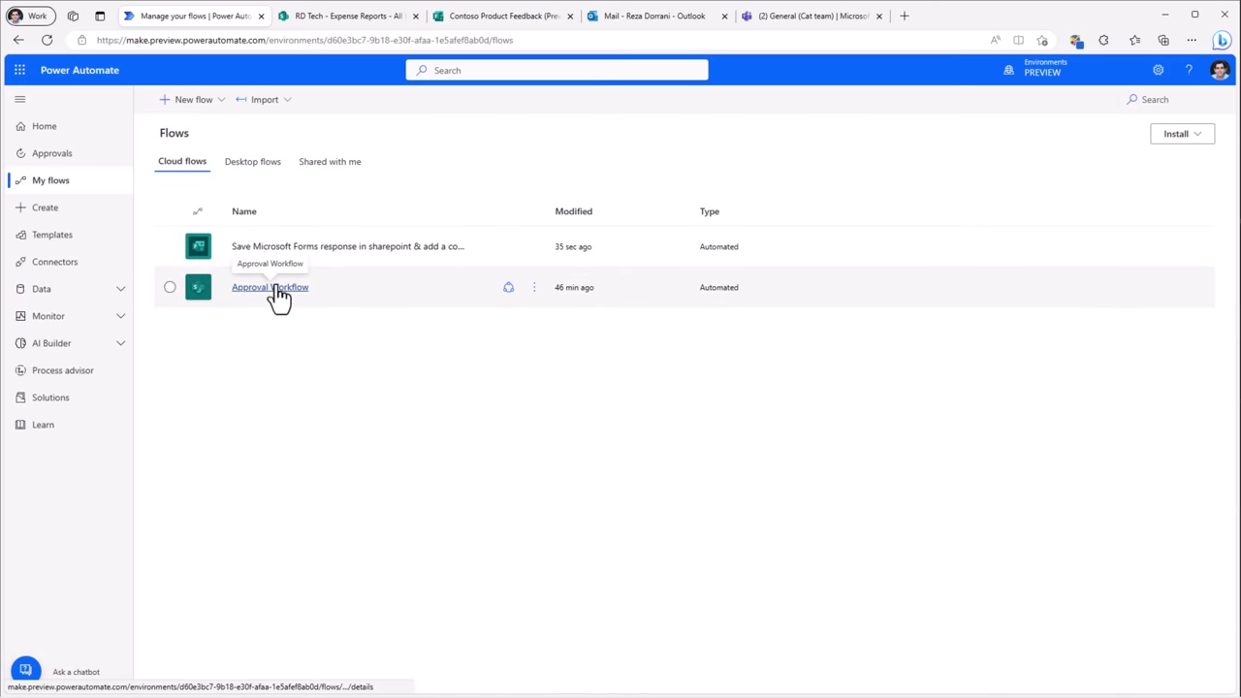
Open Approval Workflow in the designer and expand its Do until loop, Switch and three cases
left_click(279, 288)
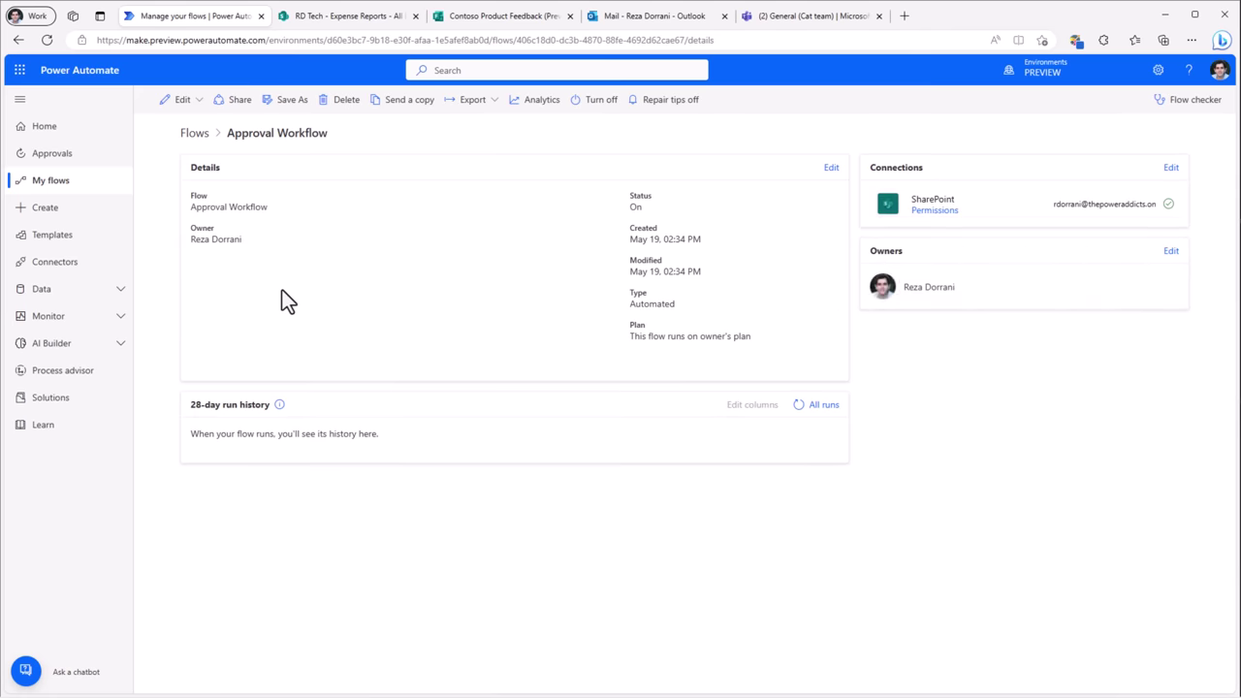
left_click(197, 107)
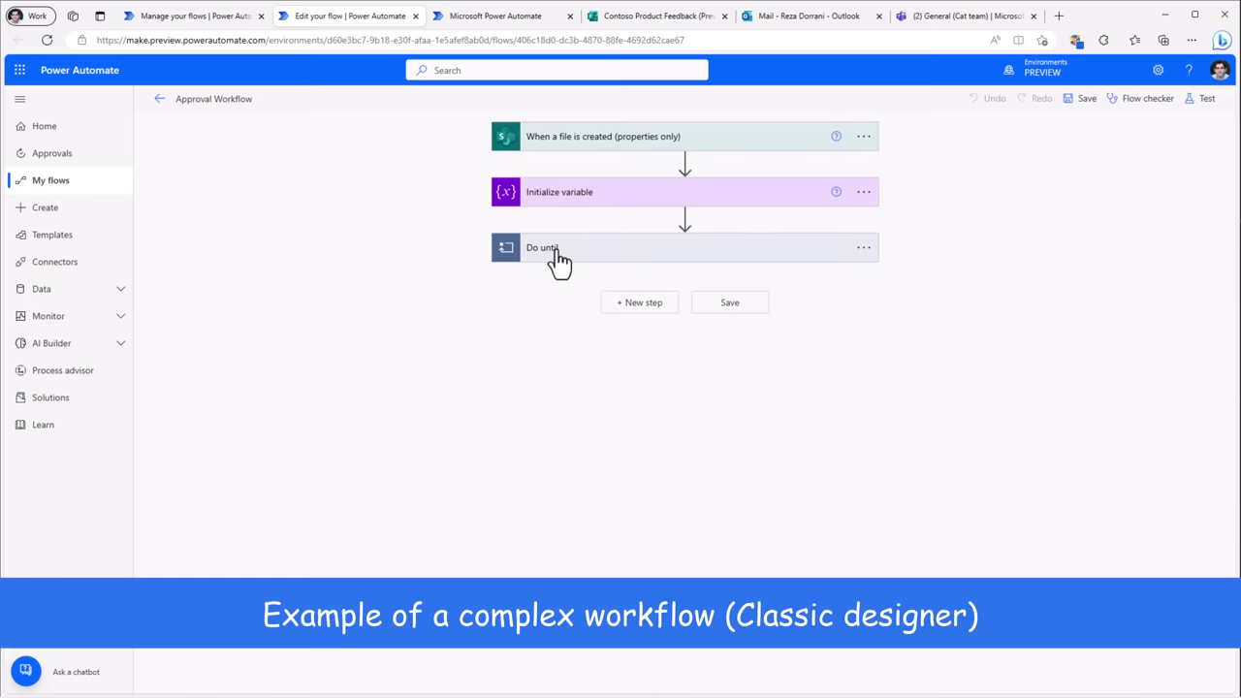
left_click(560, 254)
left_click(572, 379)
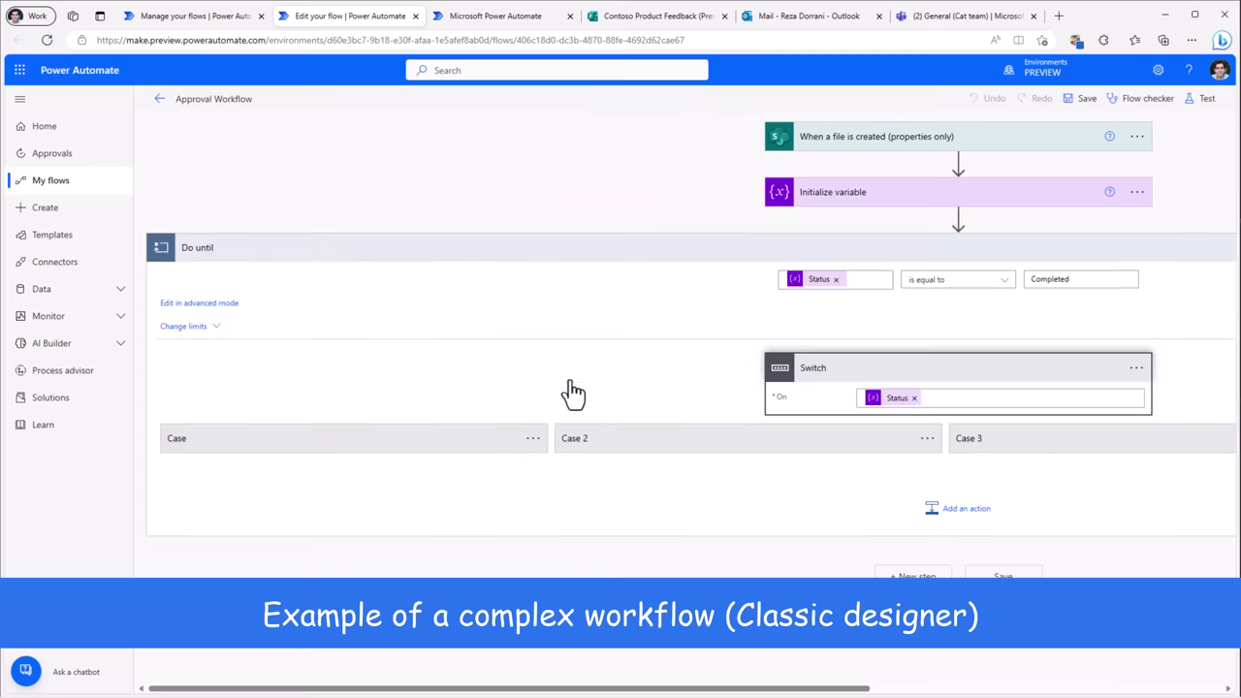
left_click_drag(374, 695, 485, 521)
left_click(499, 526)
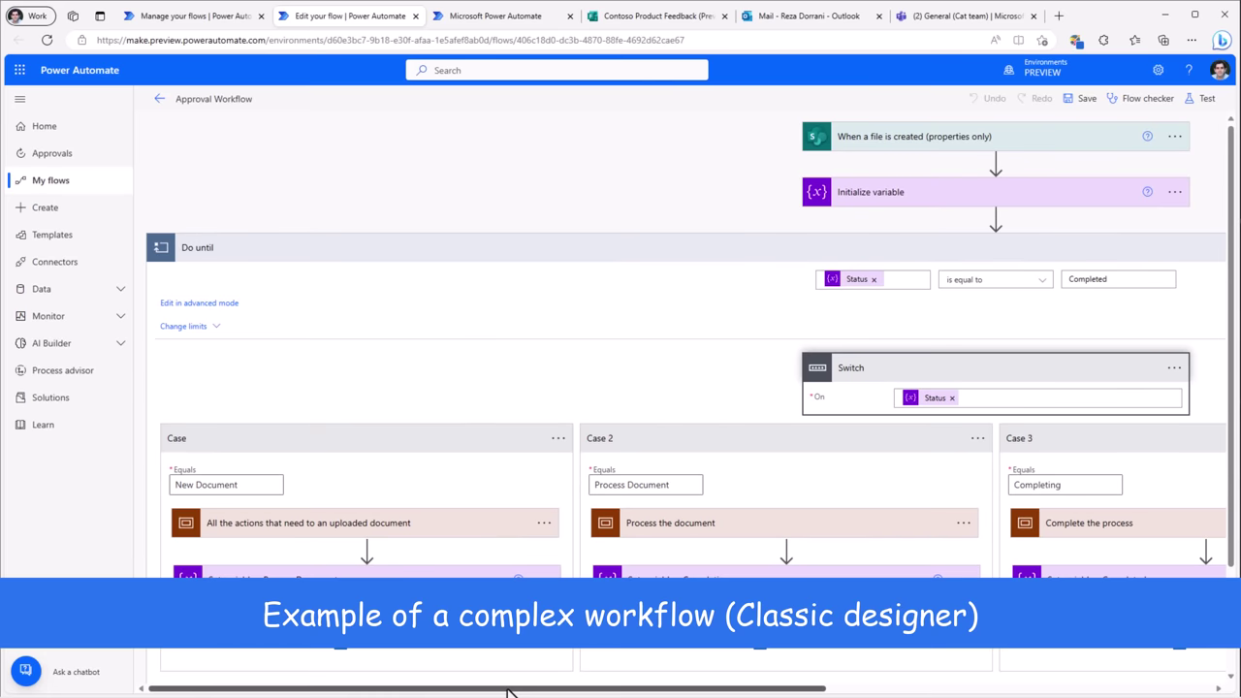
mouse_move(508, 692)
left_mouse_down()
mouse_move(822, 692)
mouse_move(493, 681)
left_mouse_up()
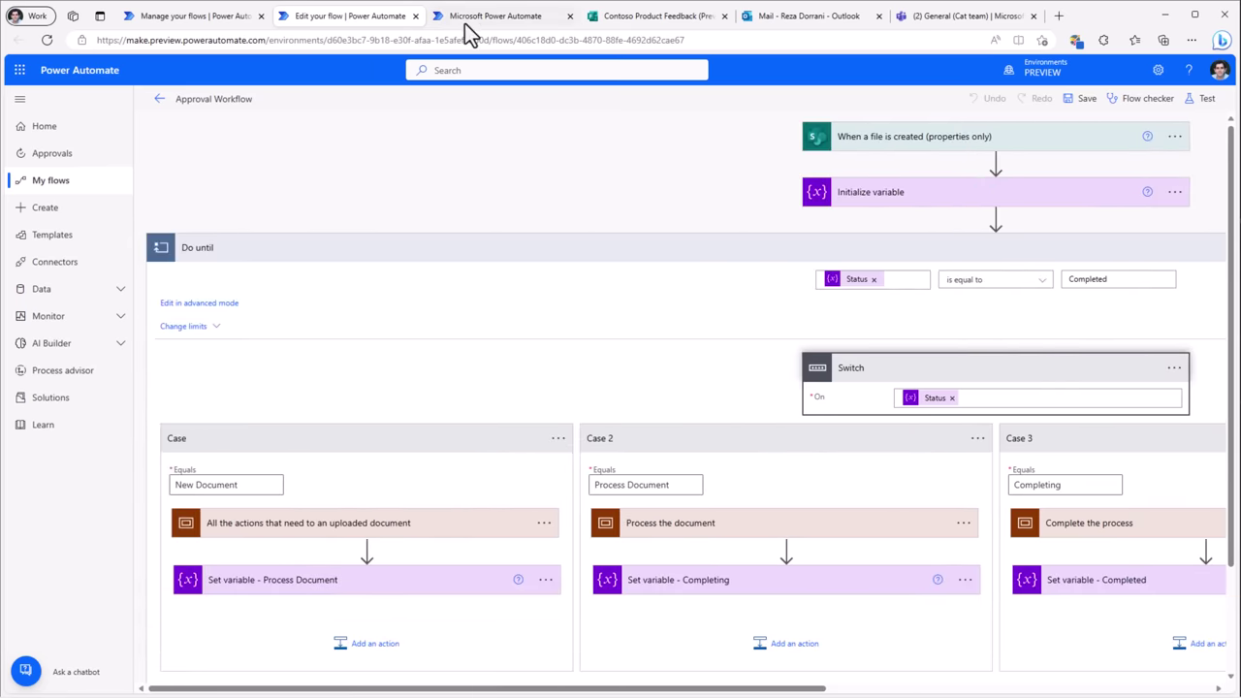
In the new designer, collapse and expand the Switch and Case branches, fitting the whole flow in view
left_click(464, 24)
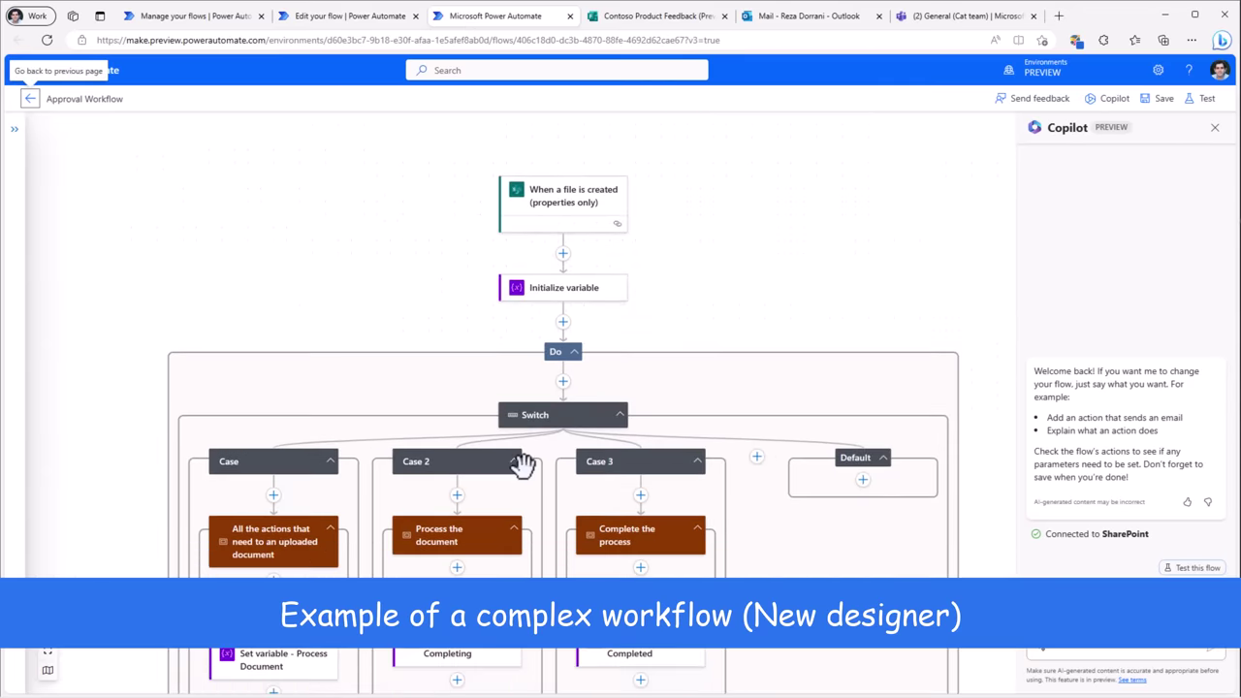
scroll(582, 427, "down", 1)
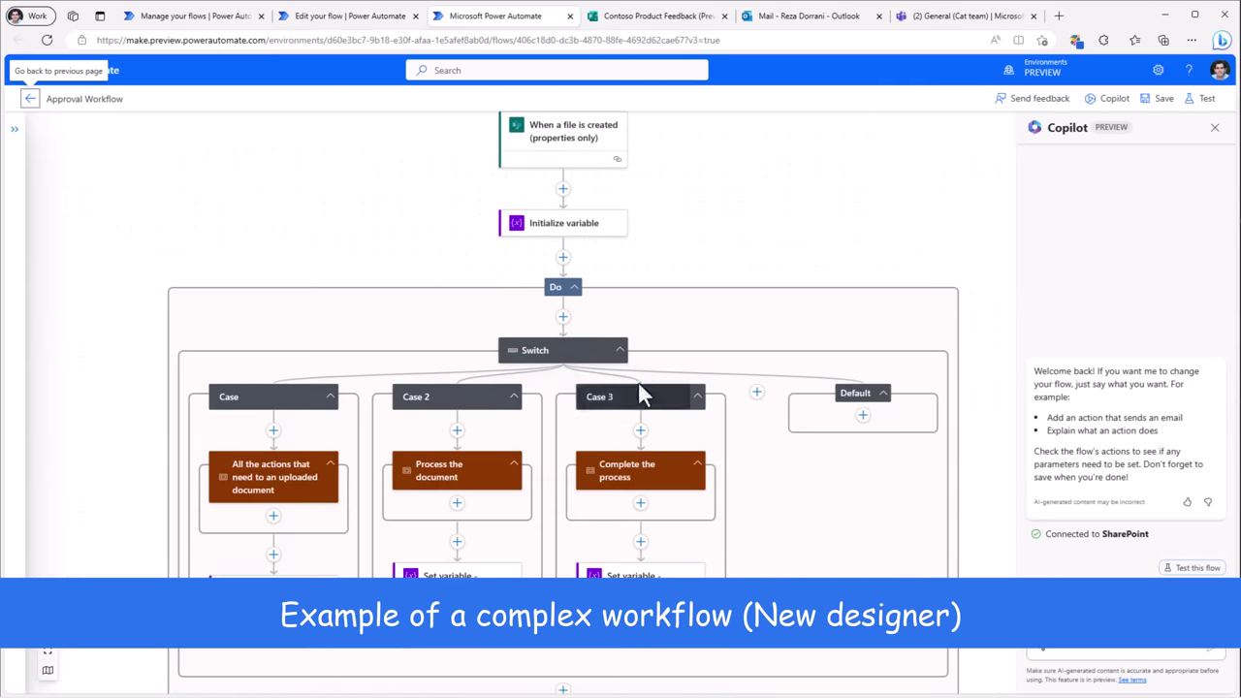
left_click(621, 356)
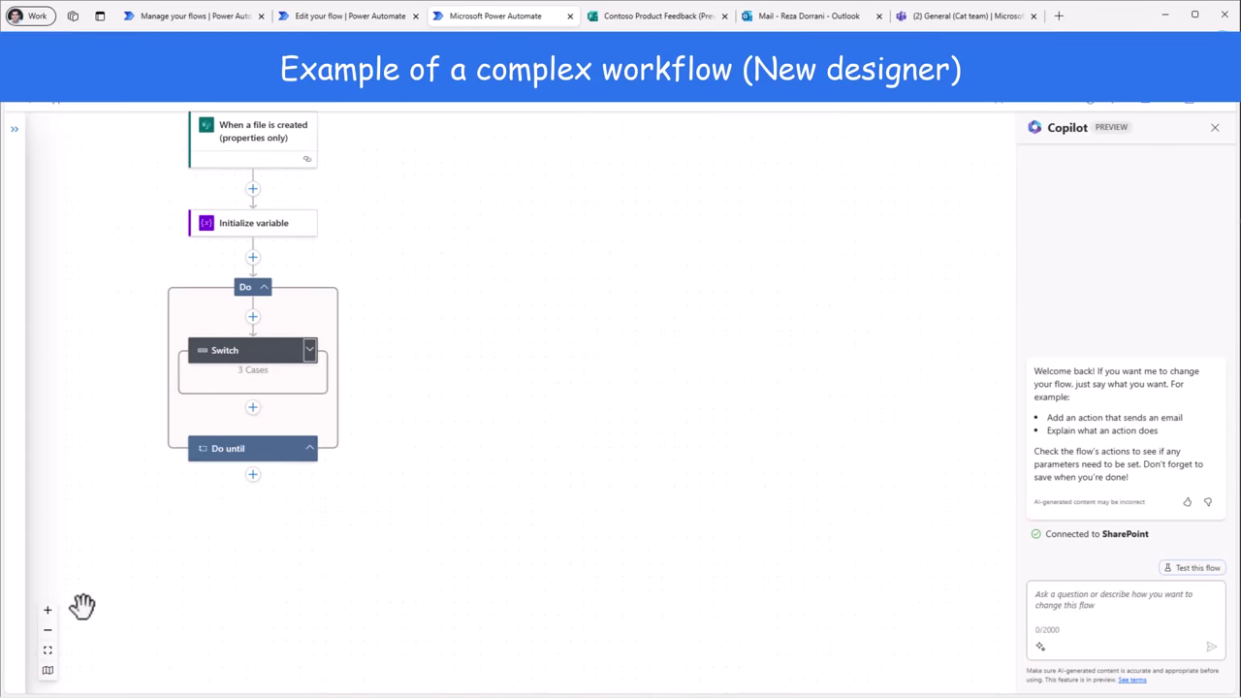
left_click(46, 654)
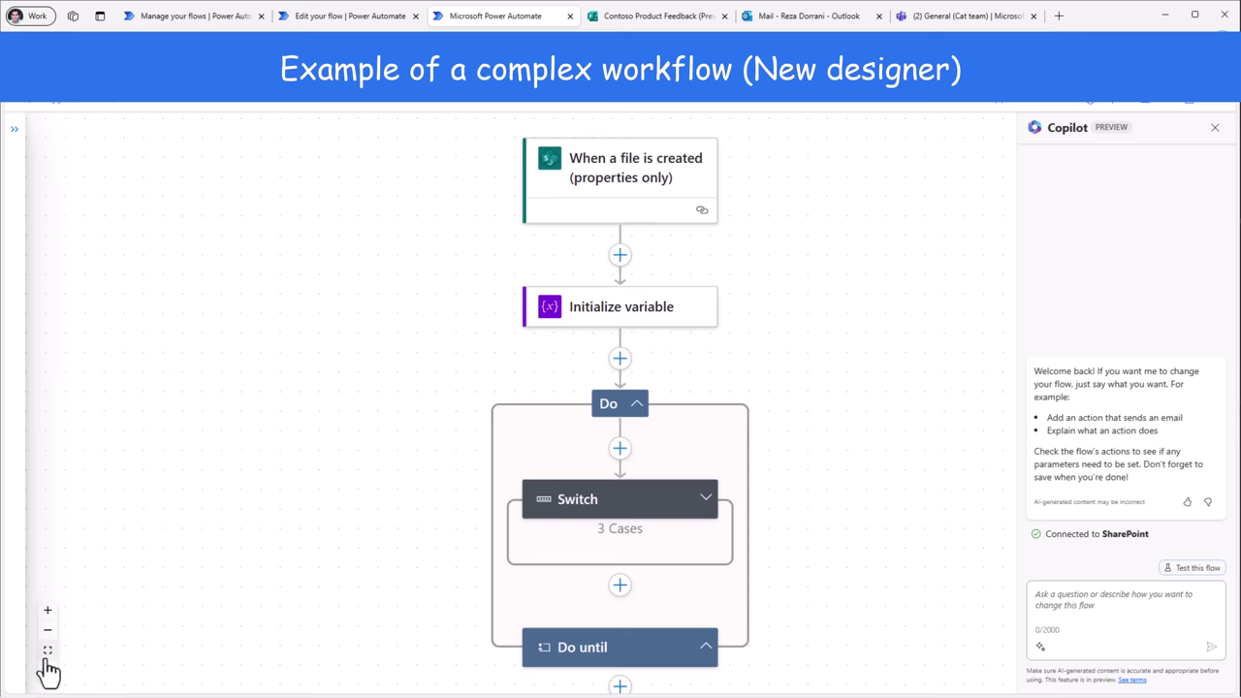
left_click(706, 499)
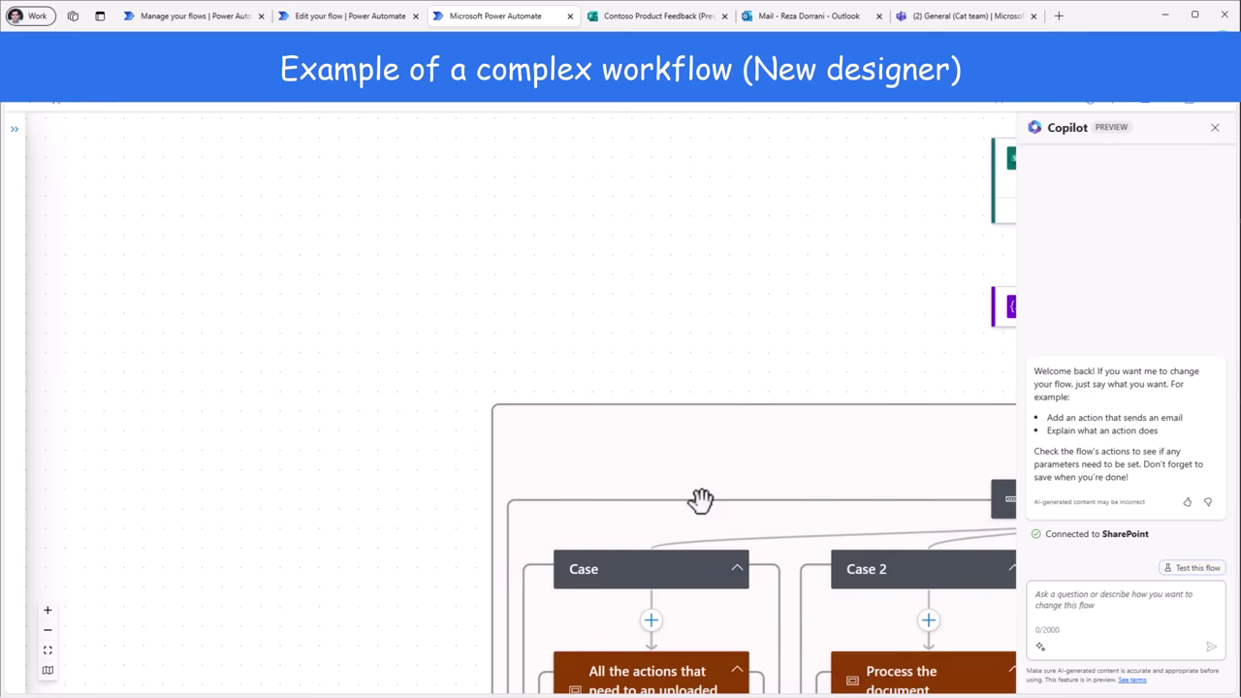
left_click(737, 572)
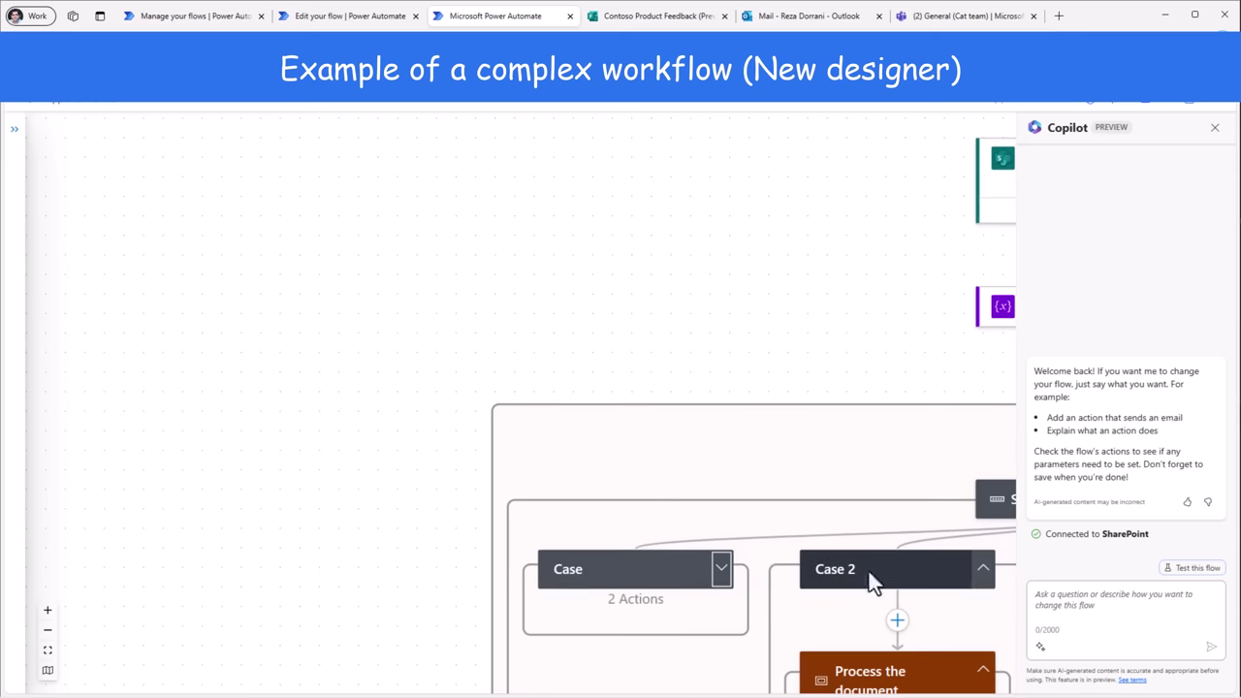
left_click(981, 574)
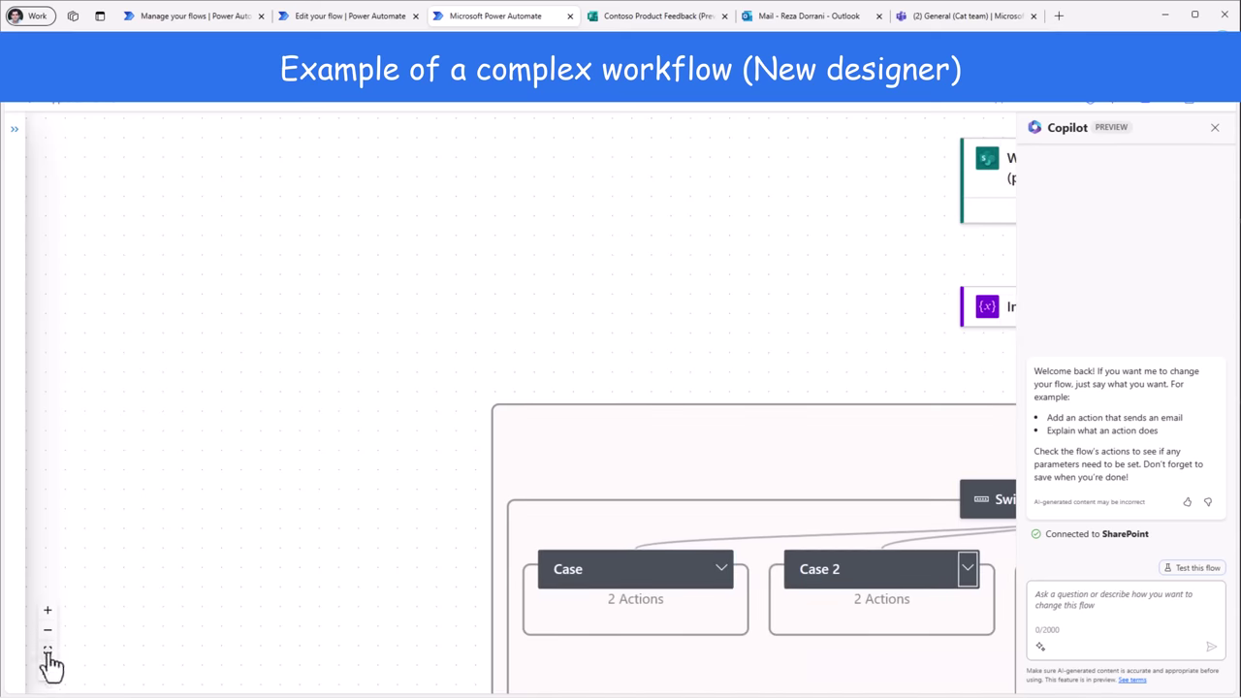
left_click(48, 651)
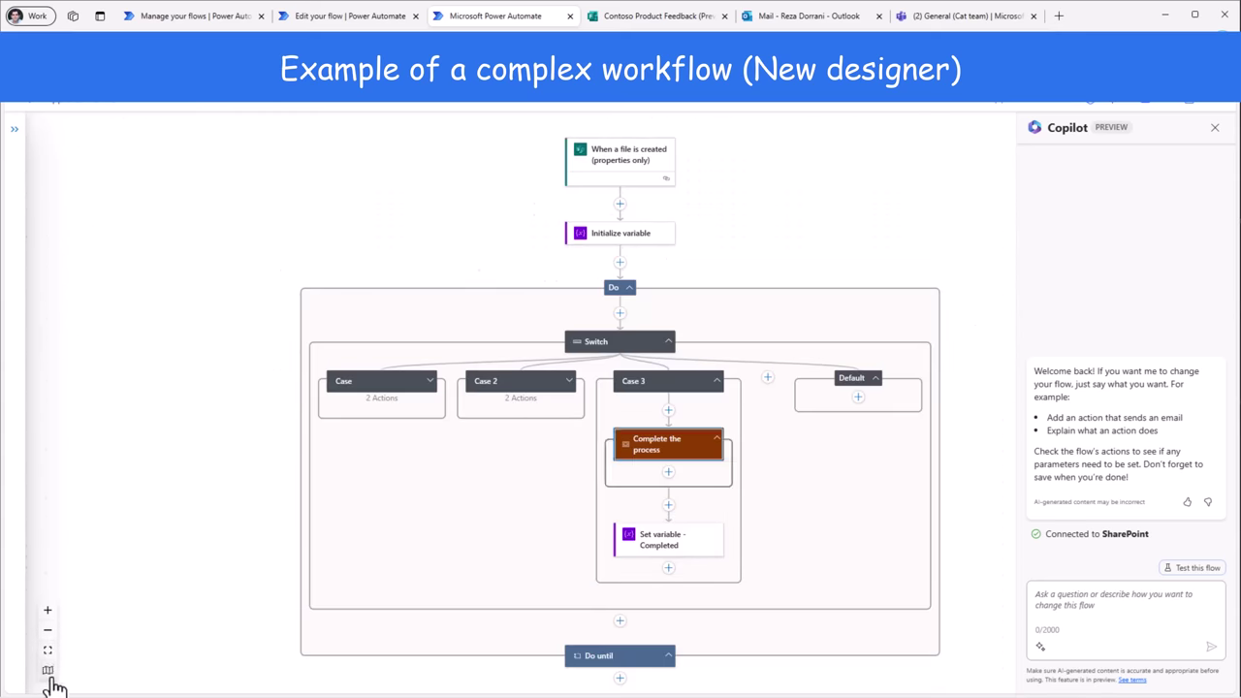
Browse the flow with the overview map and ask Copilot 'Explain the flow'
left_click(48, 671)
left_click_drag(176, 621, 124, 620)
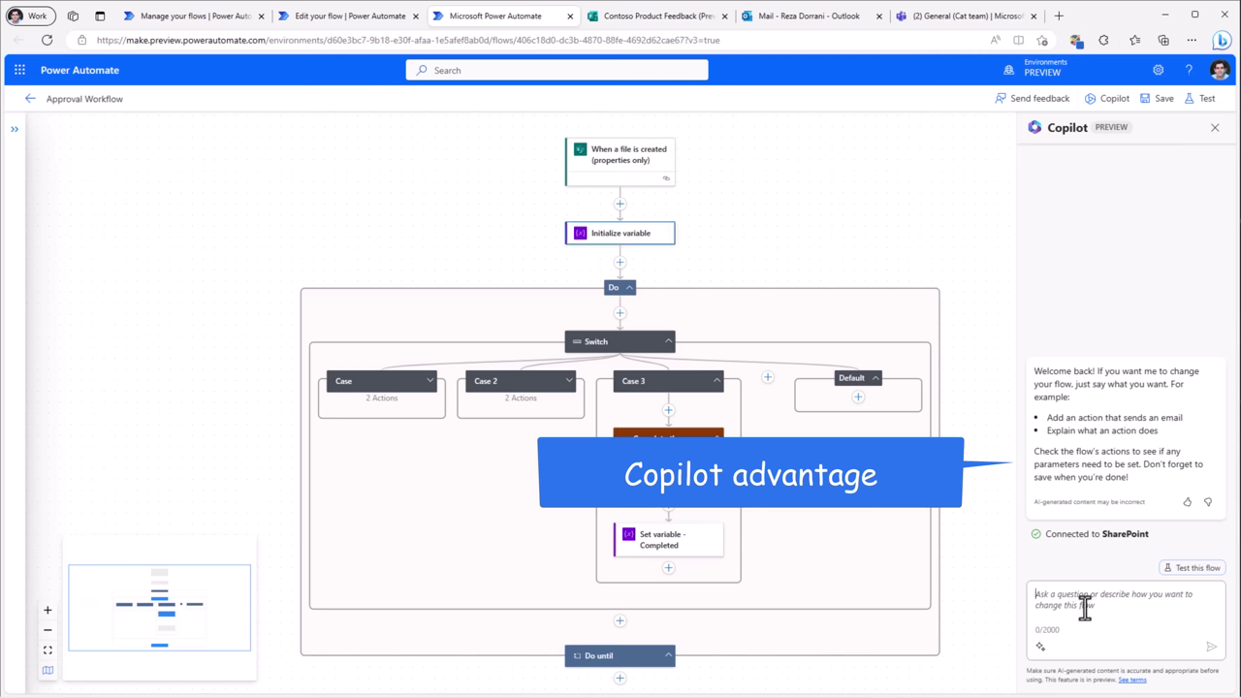
type("Explain the flow")
key("Return")
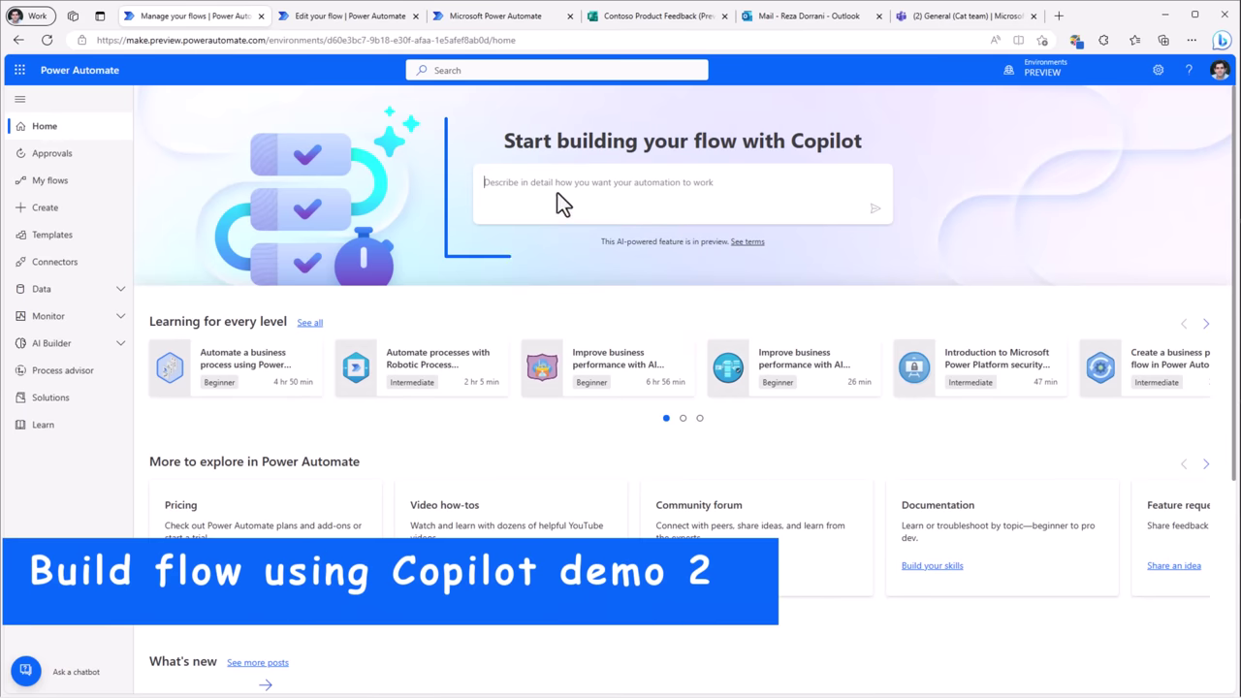
Have Copilot build a flow from 'When a new email arrives post to teams' and accept its connections
left_click(513, 185)
type("When a new email arrives post to teams")
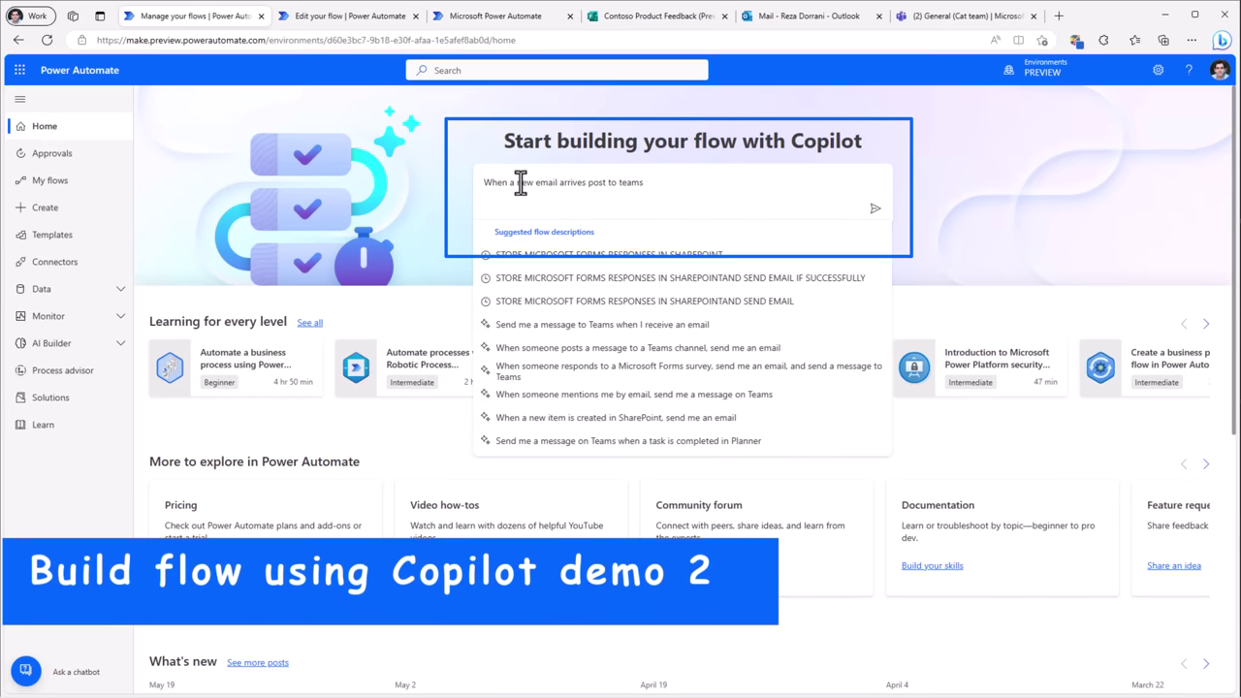
left_click(875, 208)
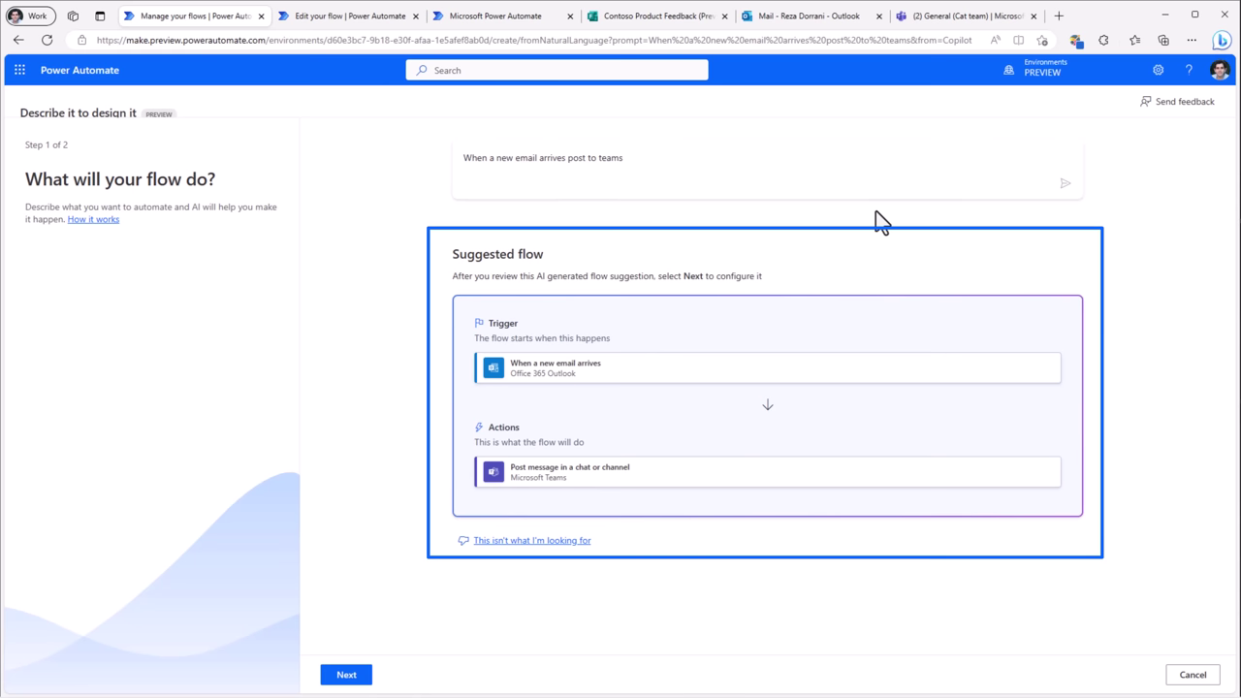
left_click(364, 676)
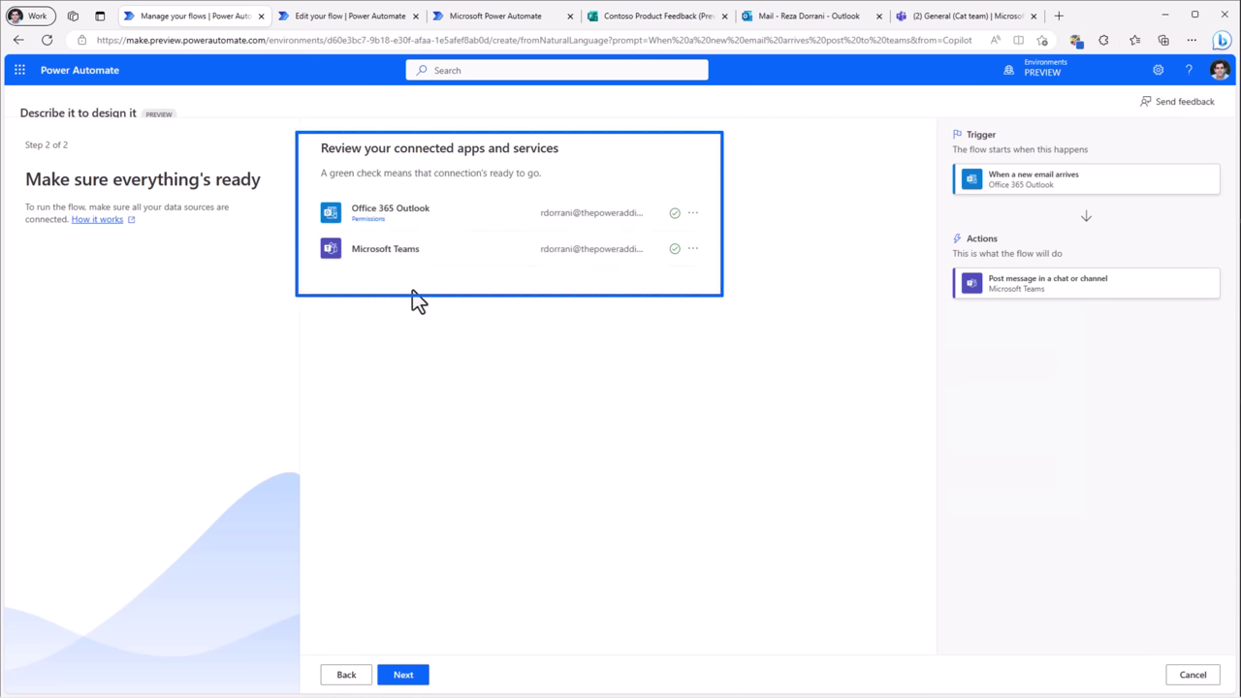
left_click(403, 675)
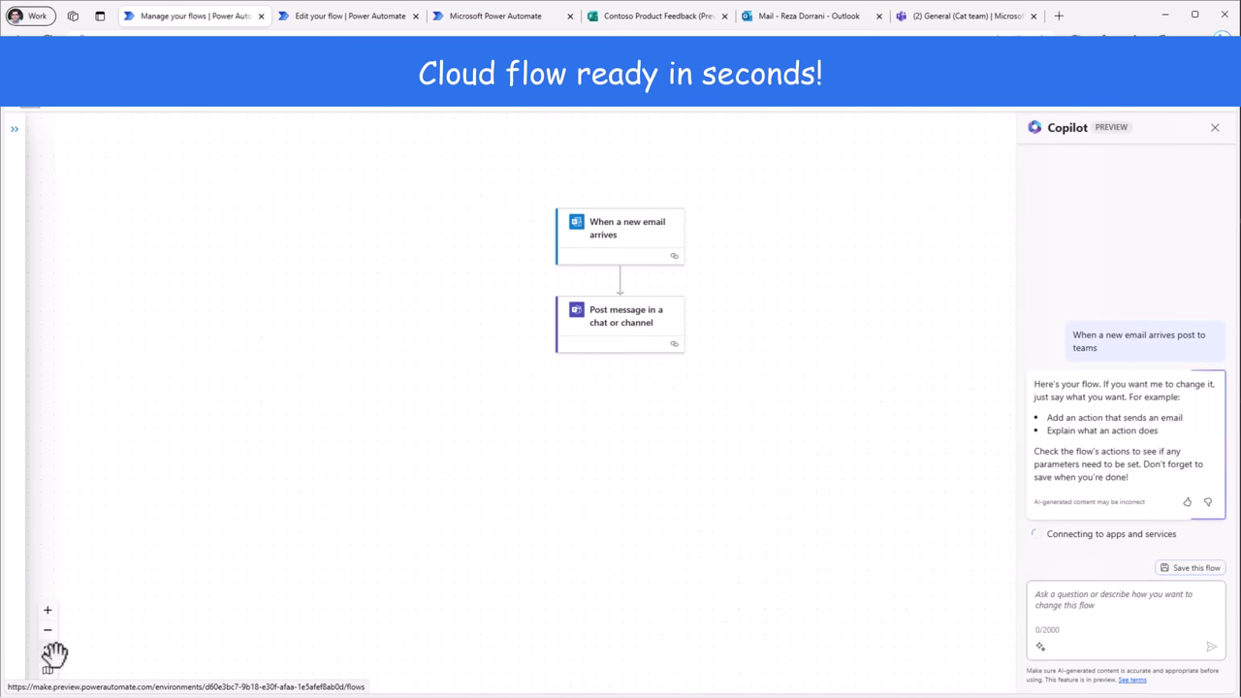
Ask Copilot to post in Teams only when an email arrives from a specific sender's address
left_click(47, 650)
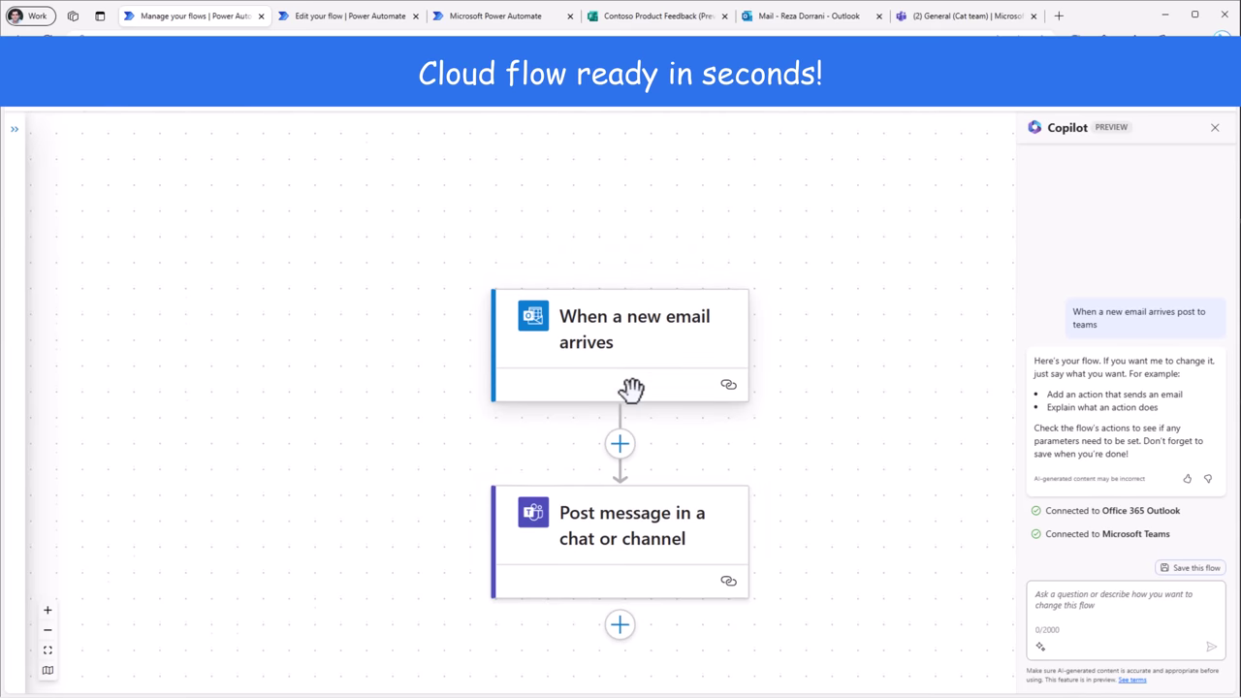
type("When ")
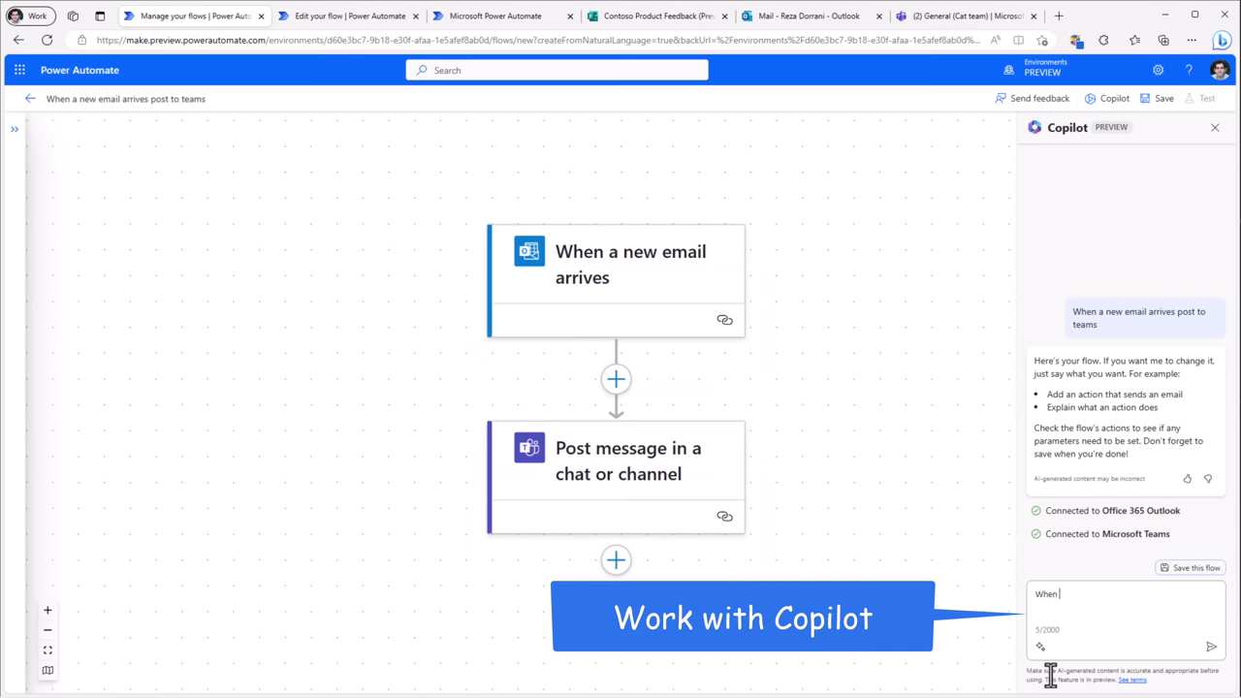
type("an eamil arrives f")
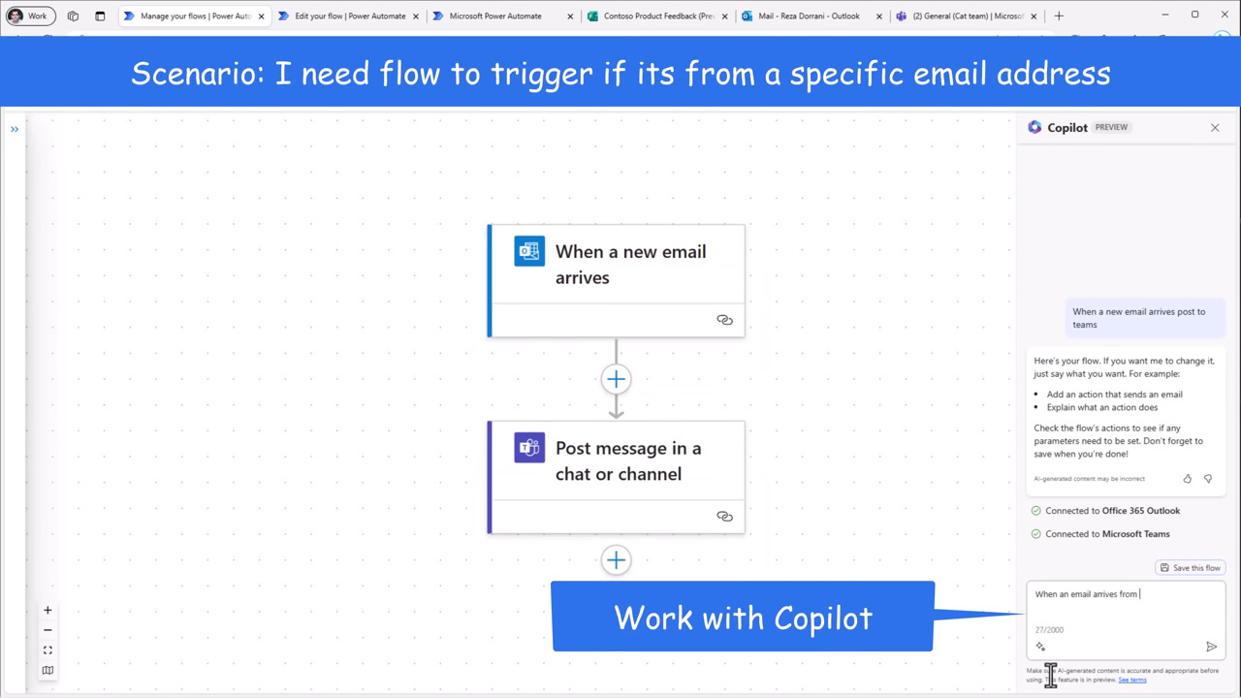
type("rom")
key("ctrl+v")
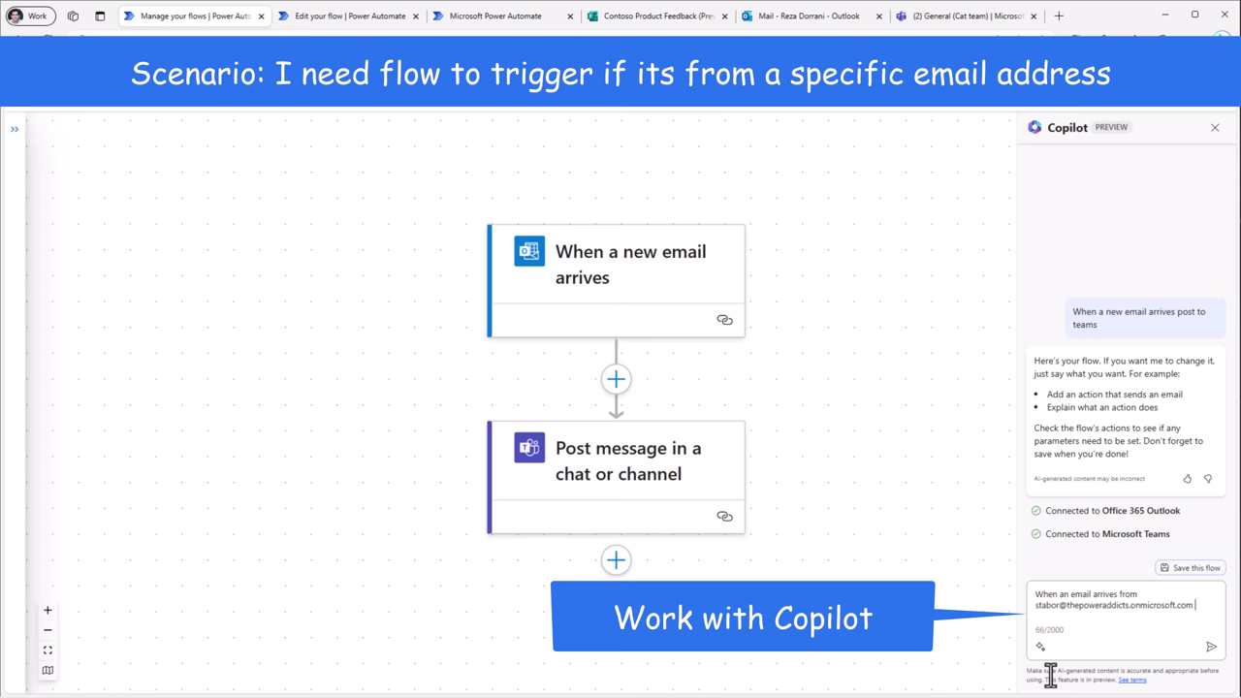
type("only then p")
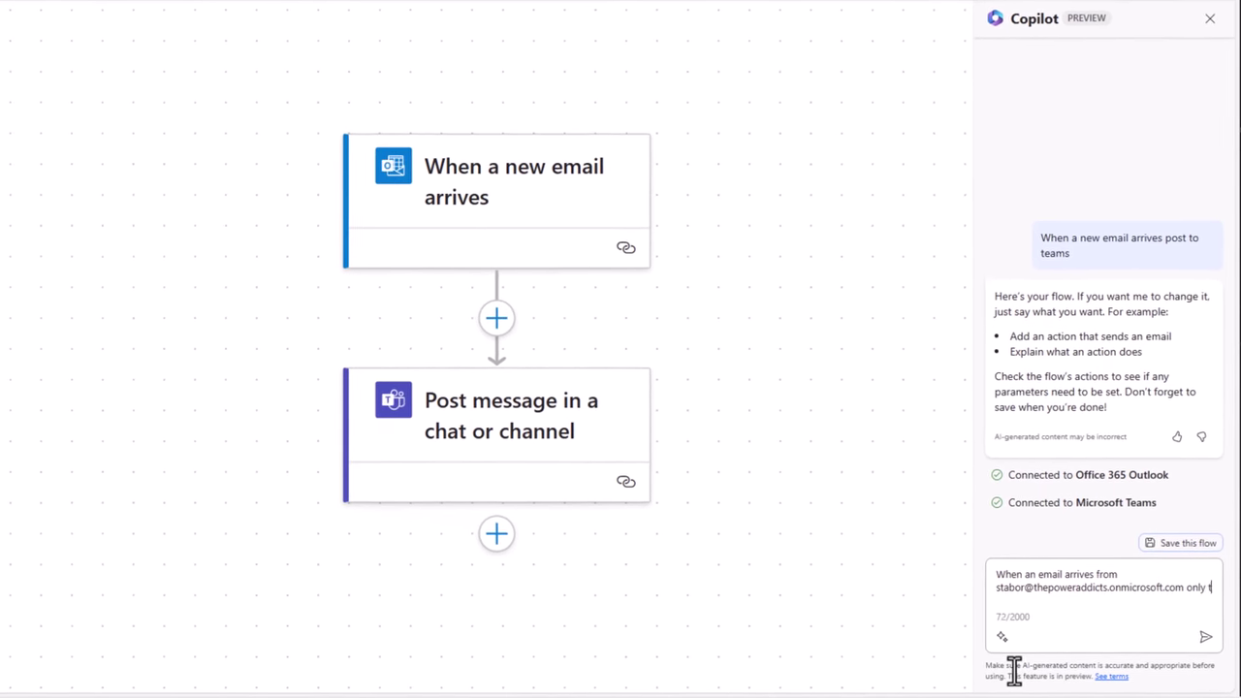
type("ost in teams")
key("Return")
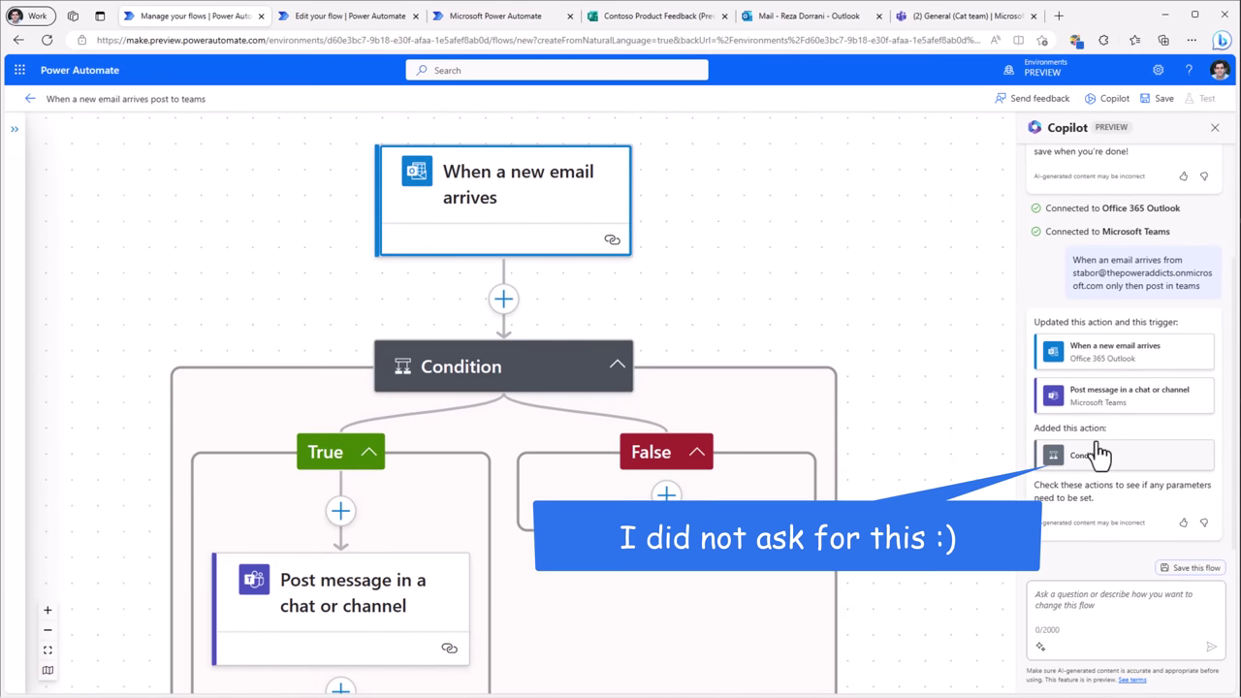
left_click(1093, 371)
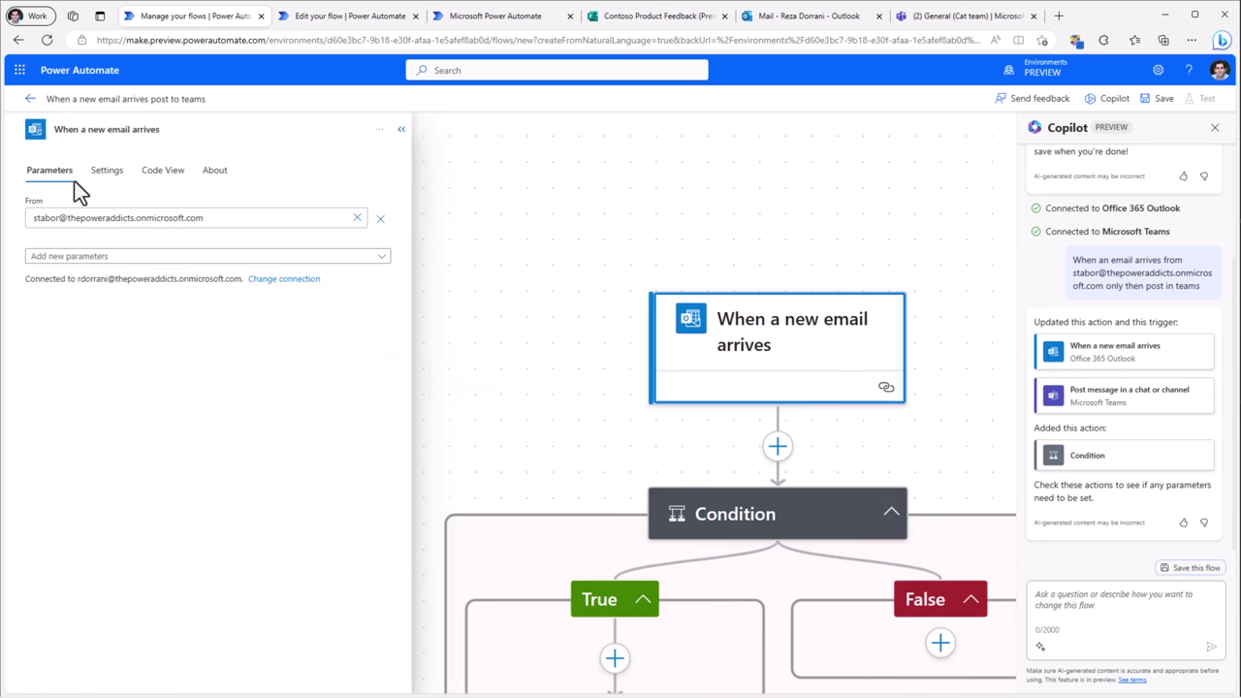
left_click_drag(208, 218, 17, 223)
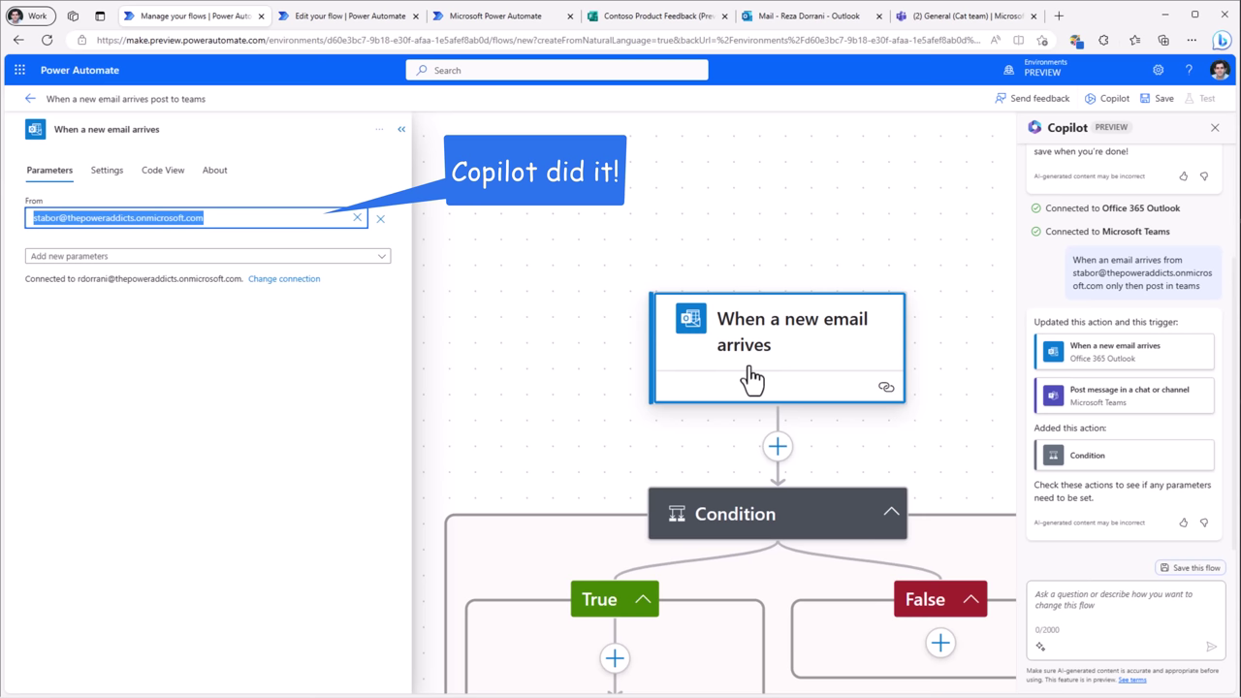
left_click(1118, 406)
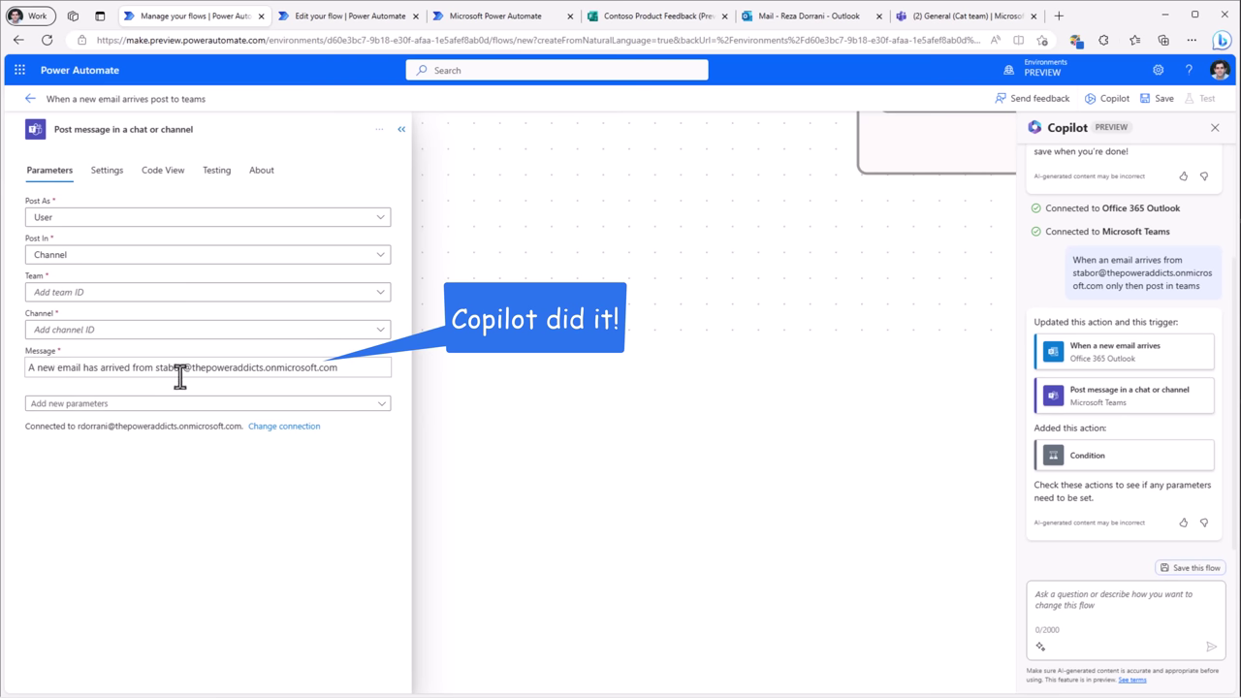
scroll(805, 178, "up", 3)
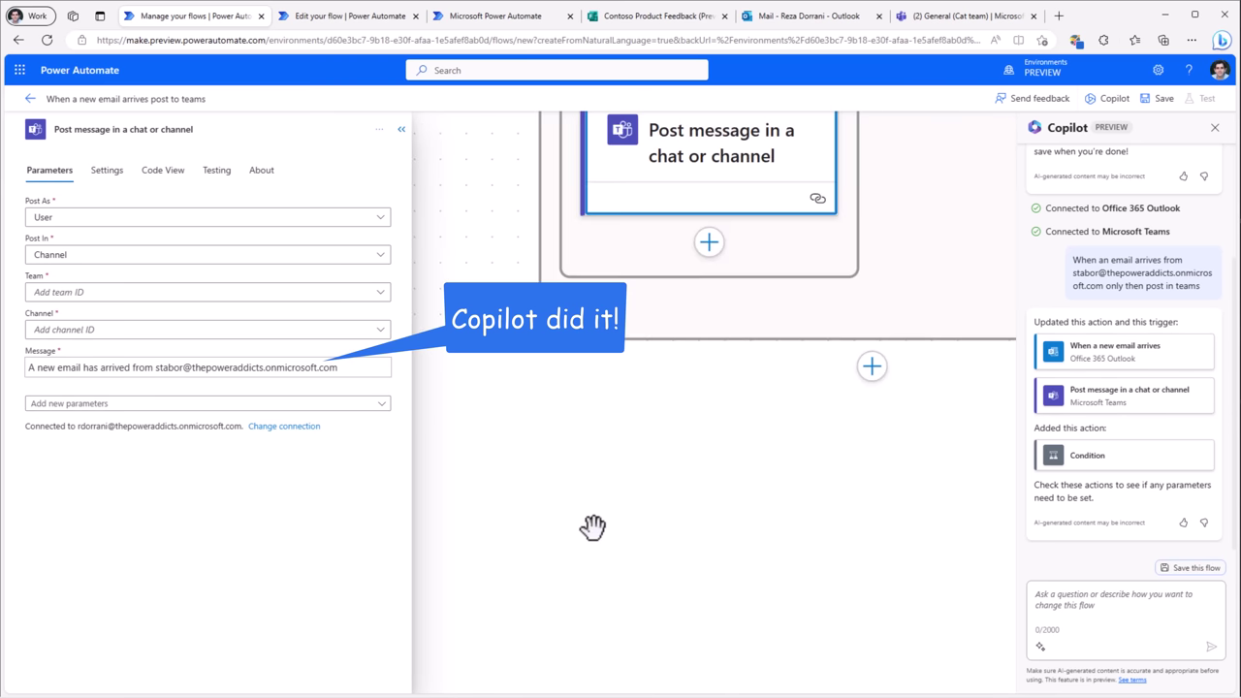
scroll(676, 329, "up", 3)
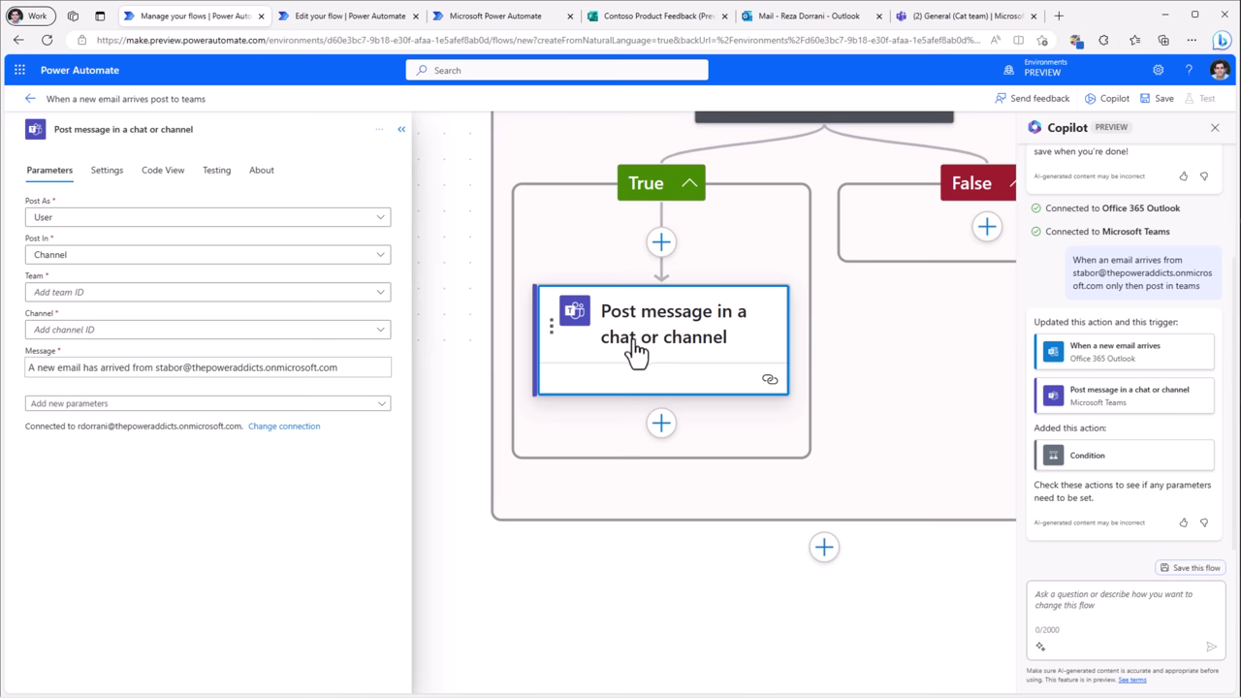
left_click(531, 409)
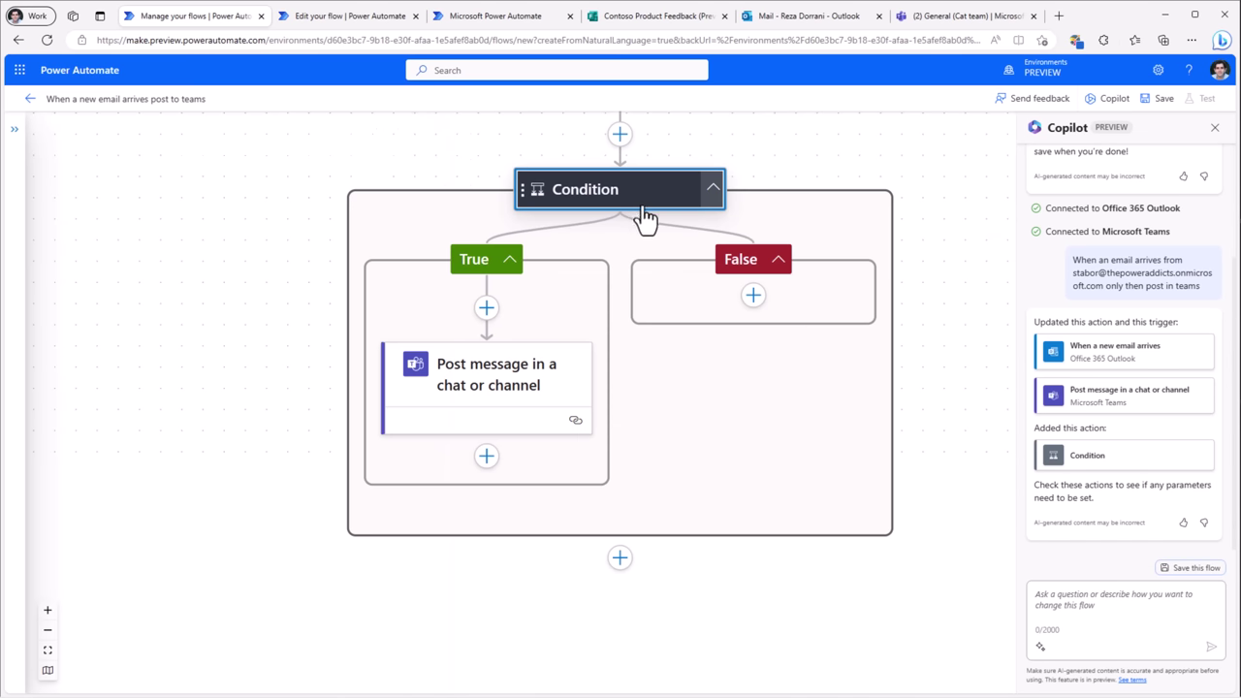
Ask Copilot to 'remove the condition' and open the Teams post action
left_click(1105, 609)
type("remove the condition")
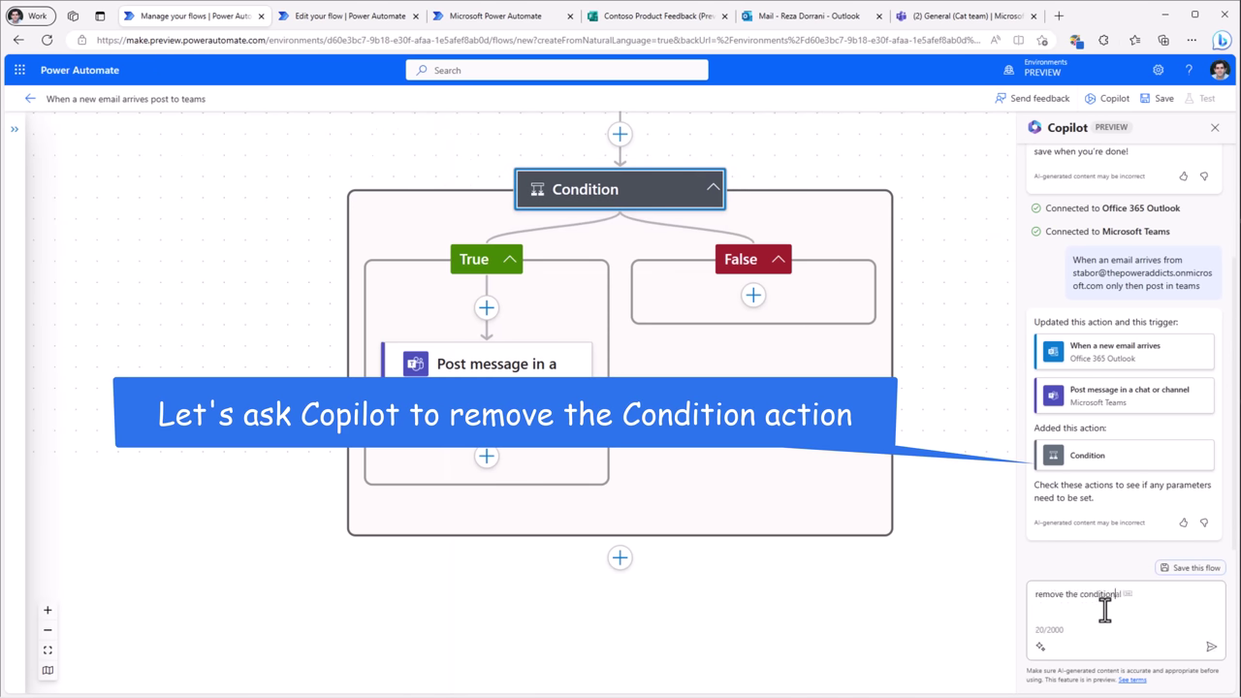
key("Return")
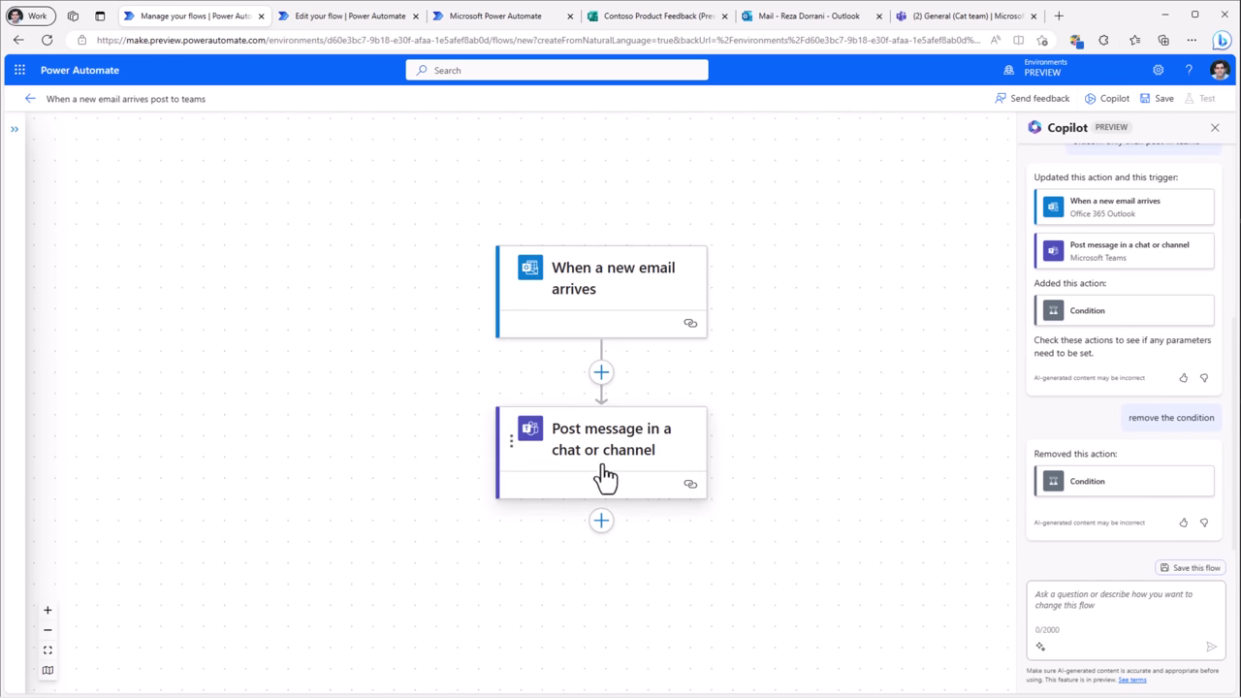
left_click(605, 476)
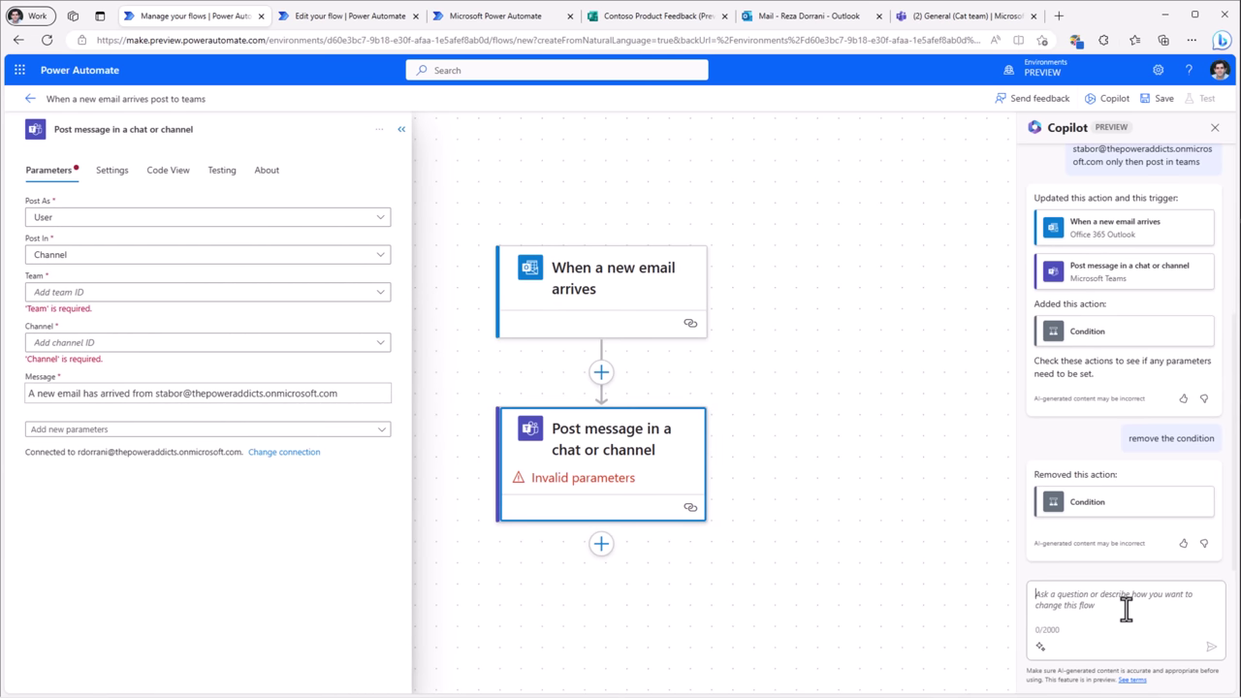
Have Copilot add the email body to the Teams post message, review the expression, then choose Undo
type("Add the email body into the post message in chat or channel action")
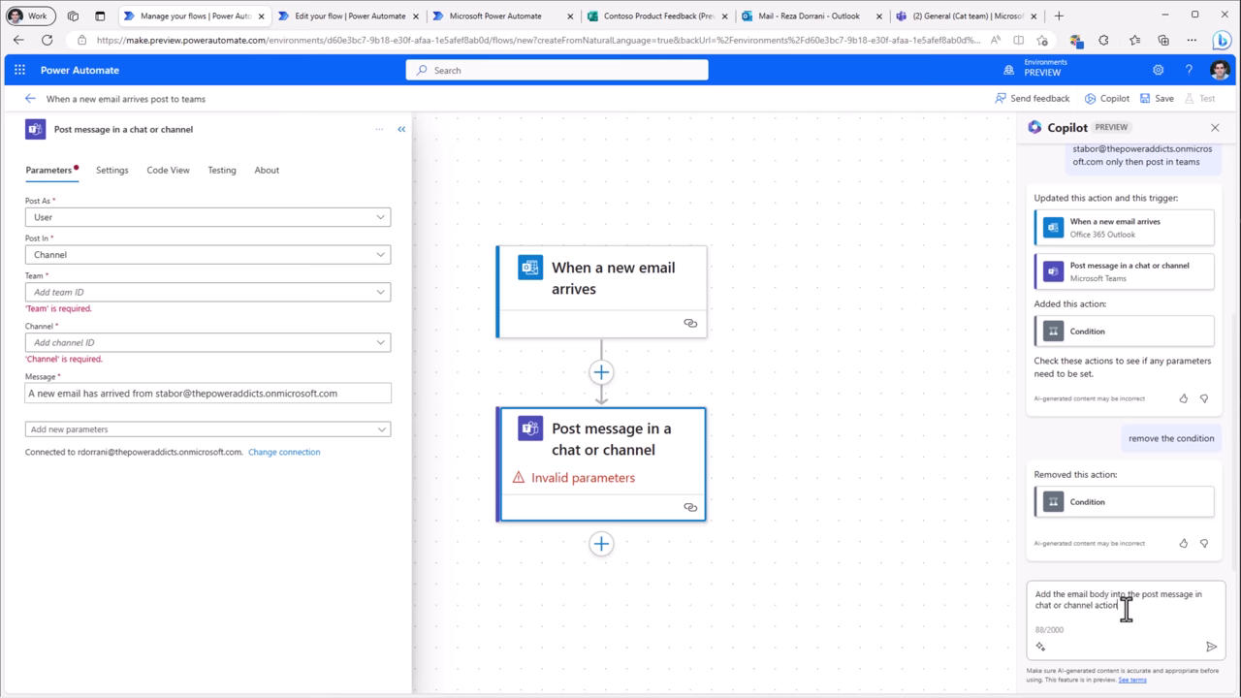
key("Return")
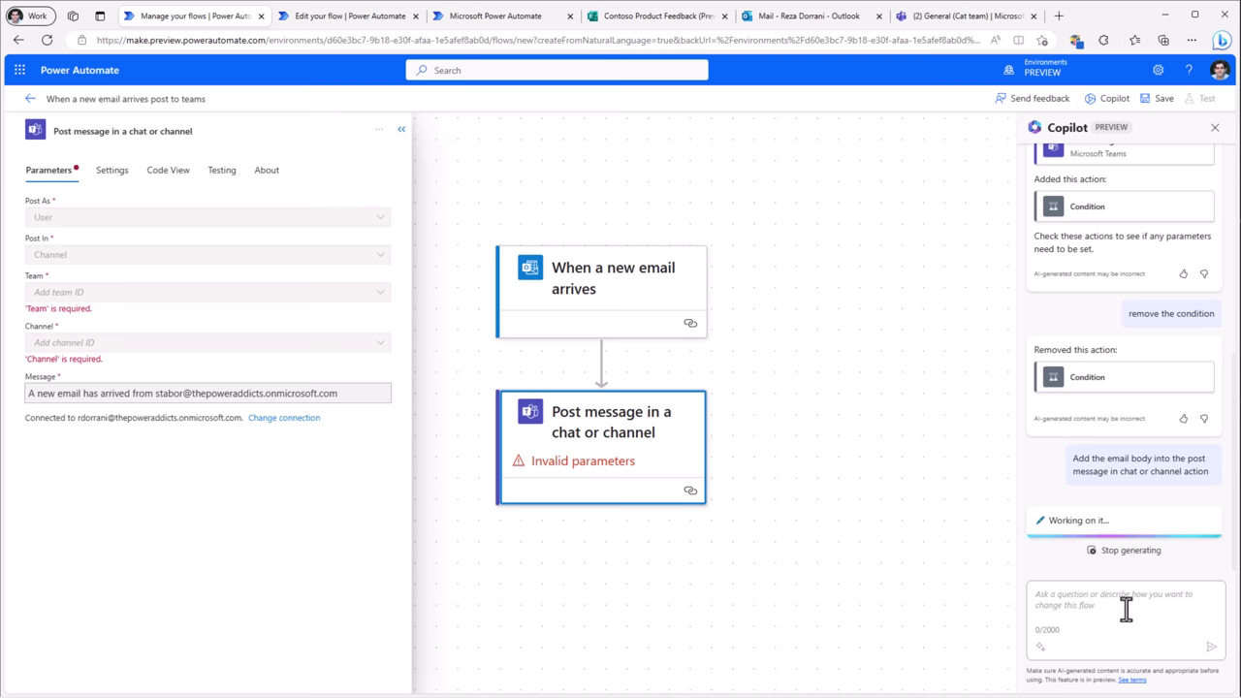
left_click(1106, 446)
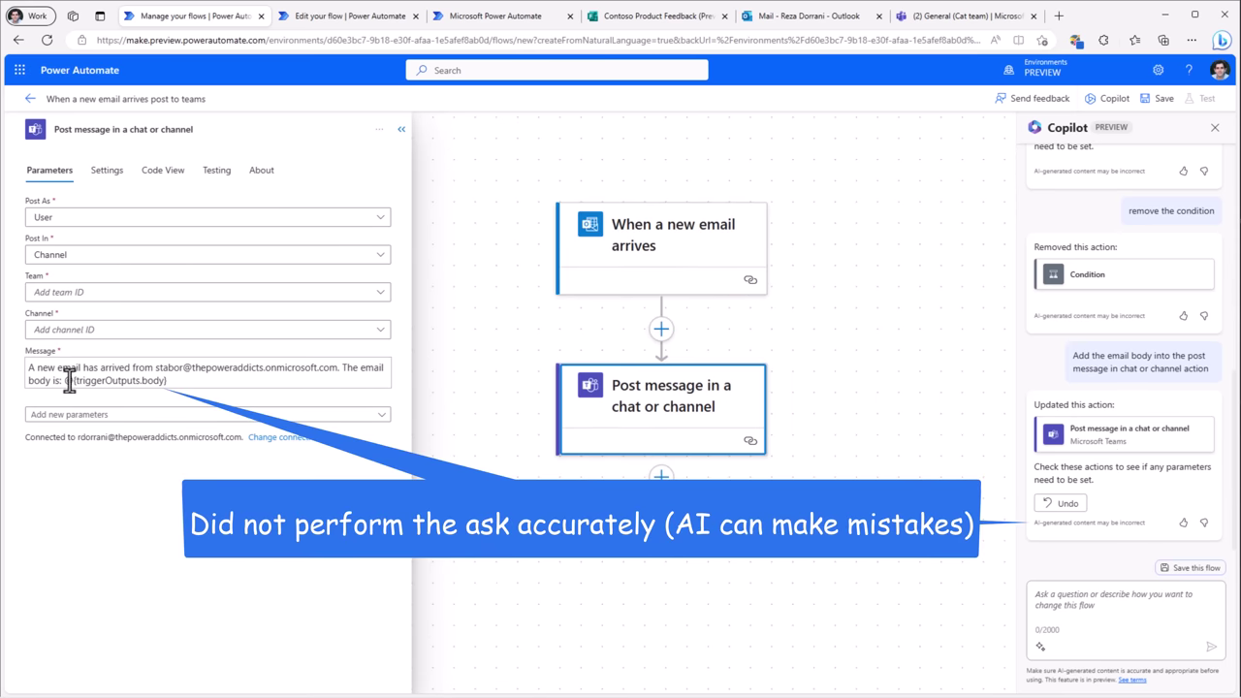
left_click_drag(64, 381, 165, 381)
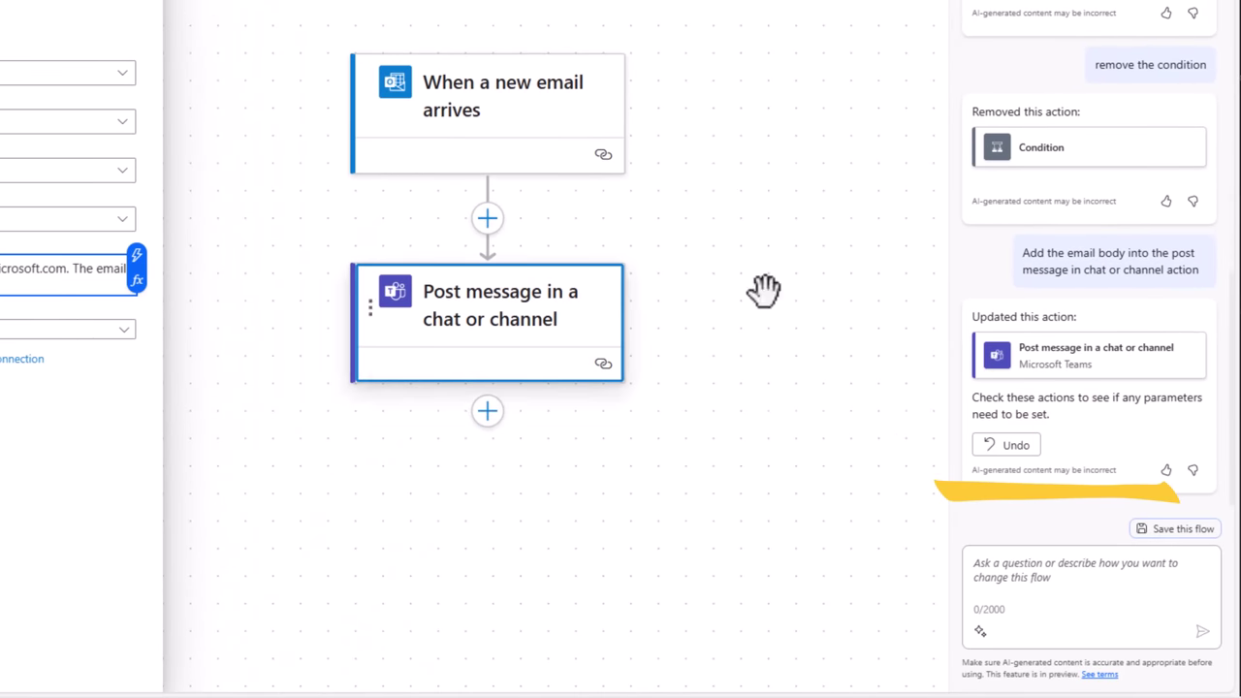
left_click(1031, 497)
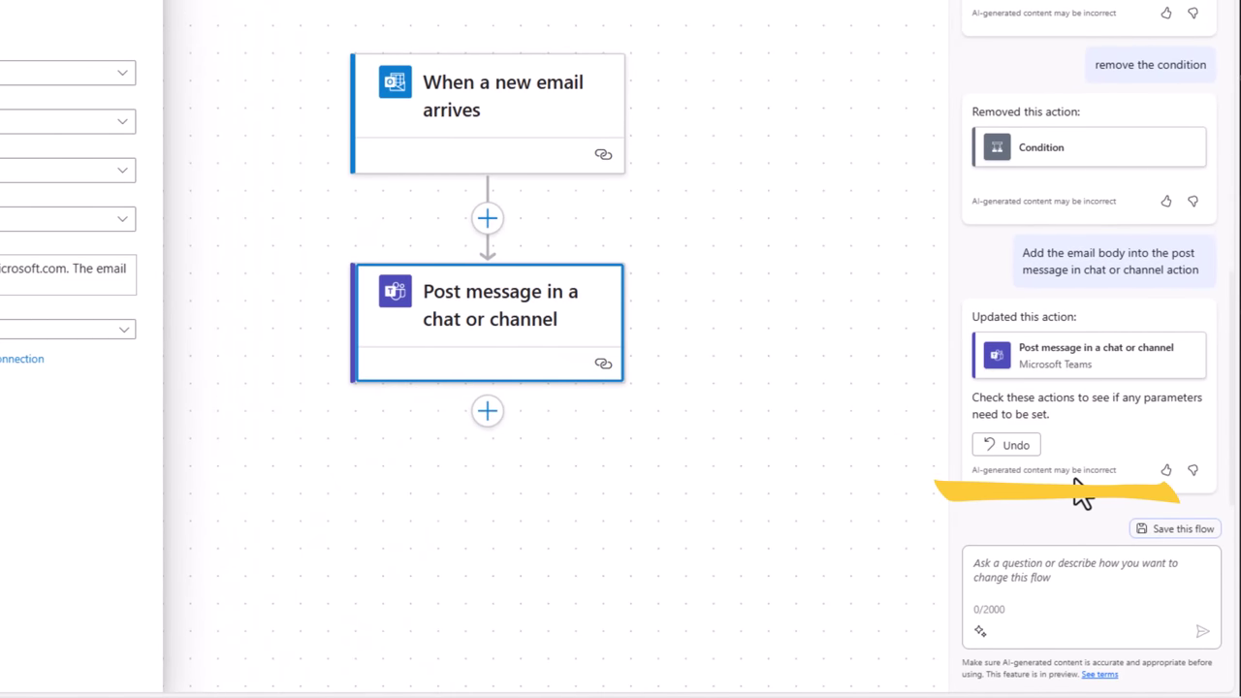
Revert Copilot's edit and insert the email Body as dynamic content on a new message line
left_click(991, 446)
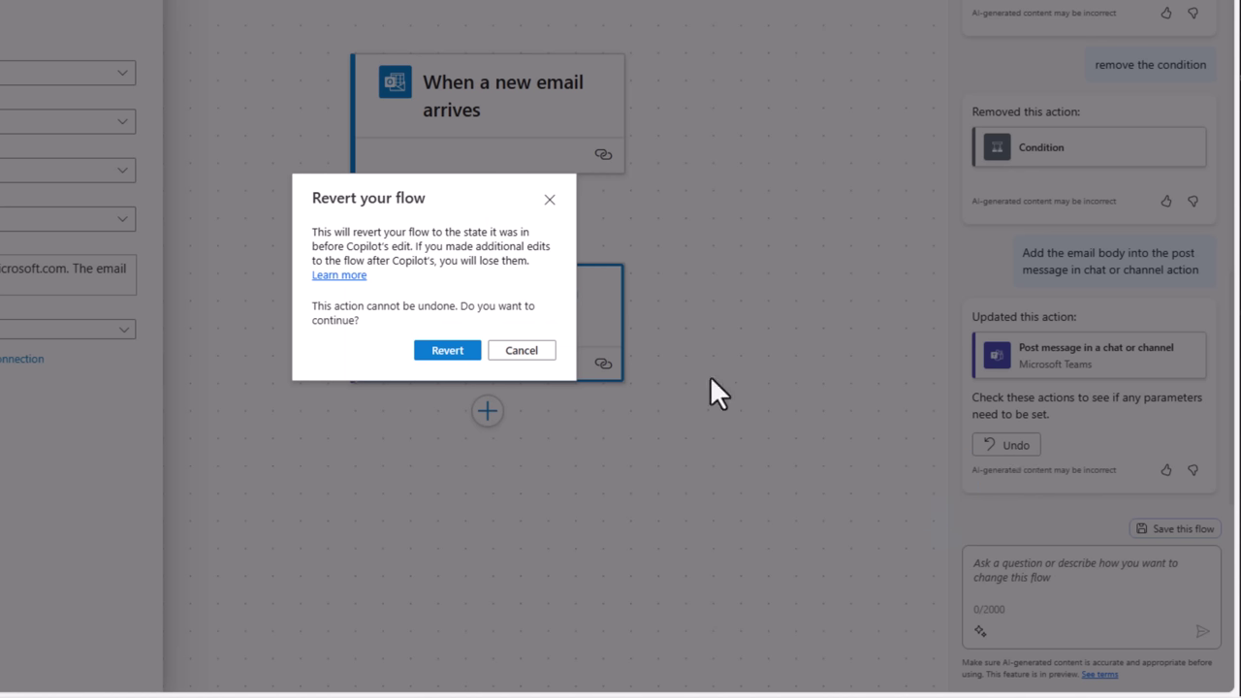
left_click(463, 355)
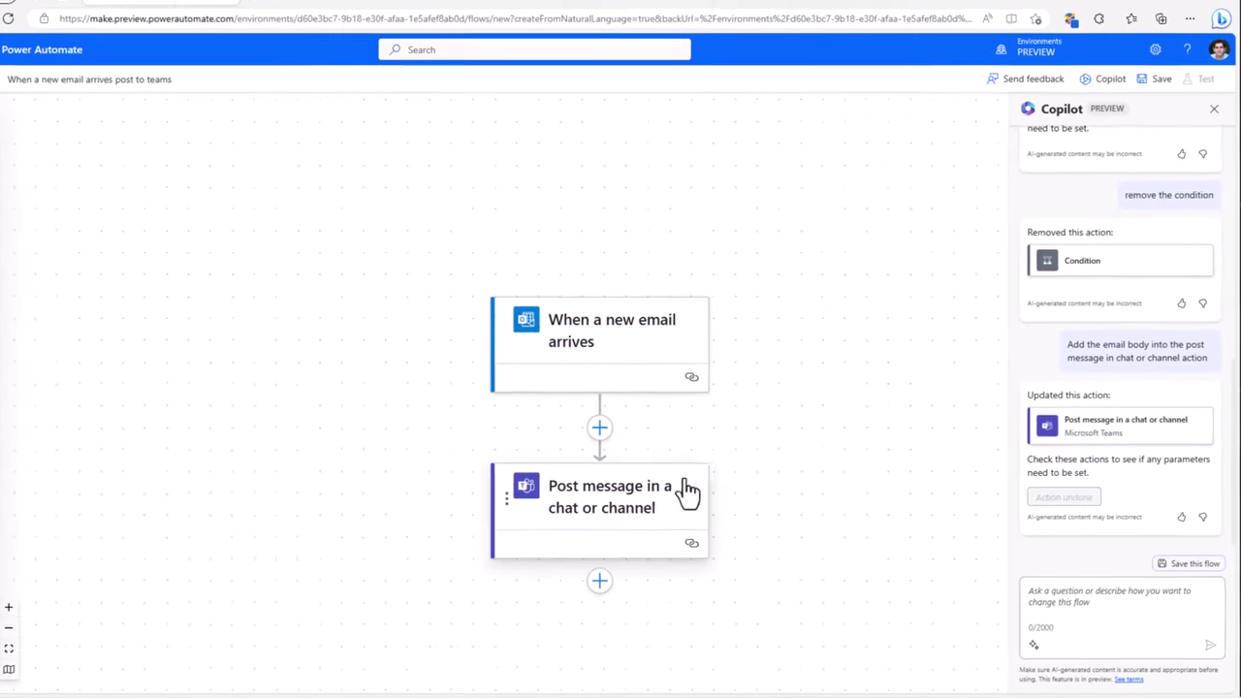
left_click(609, 477)
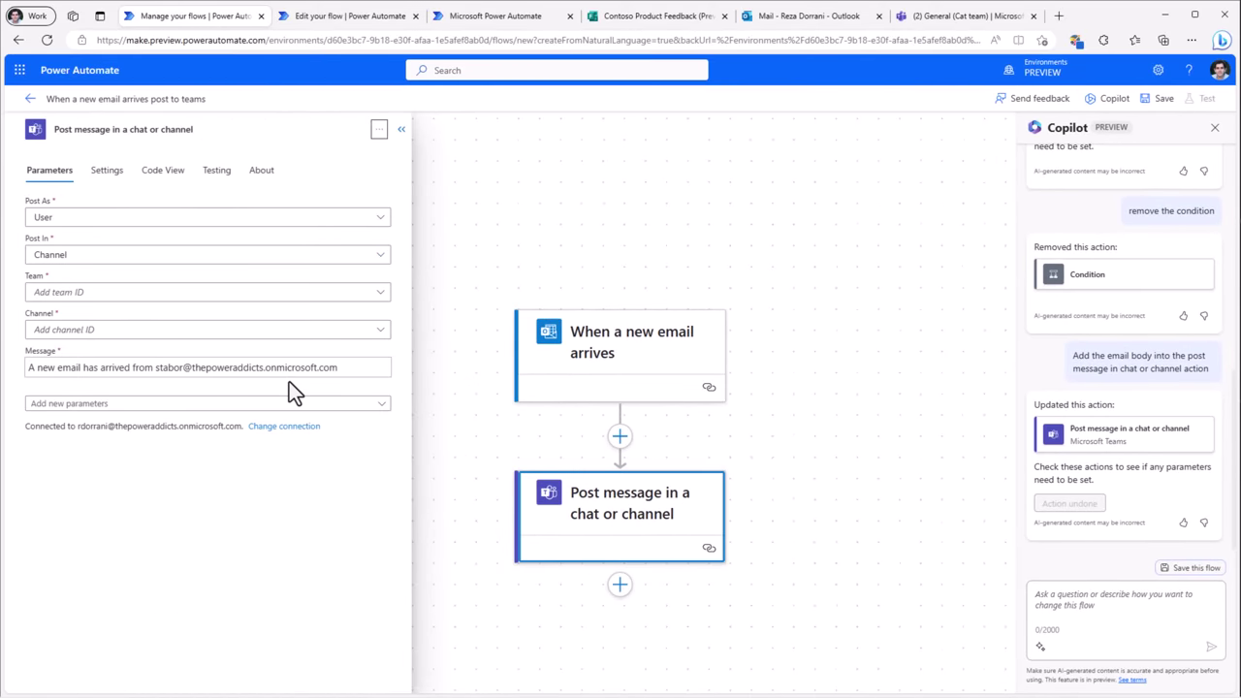
left_click(361, 373)
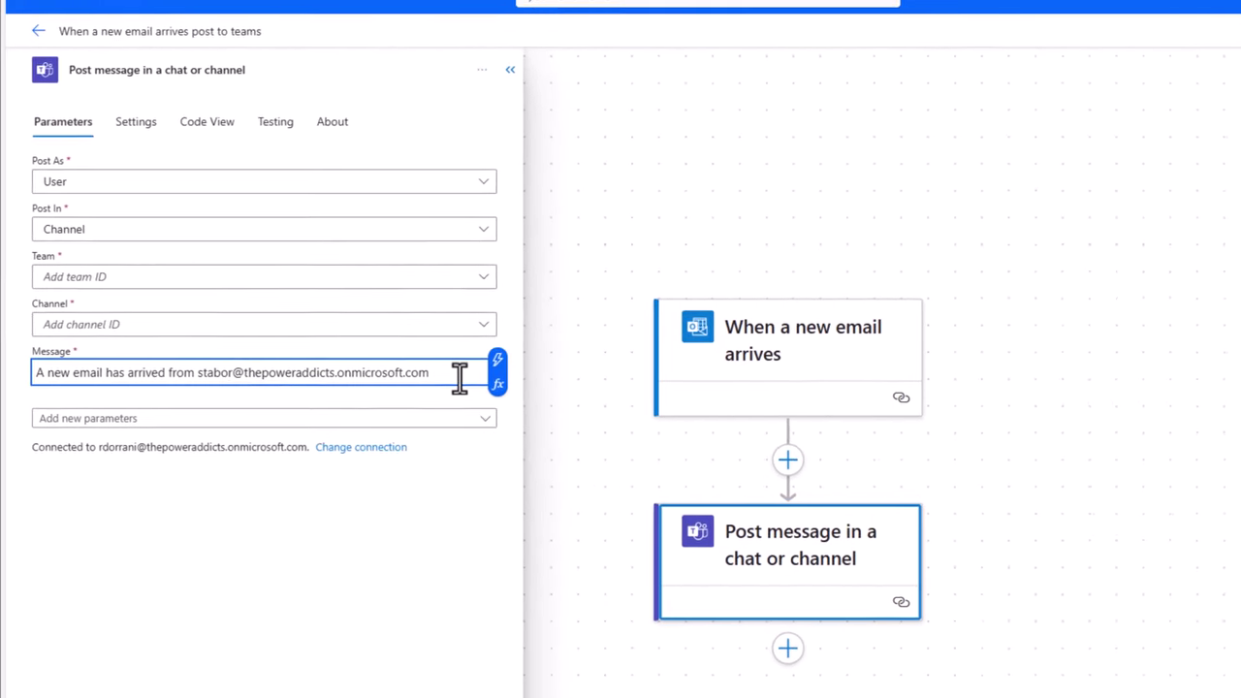
key("Return")
type("/")
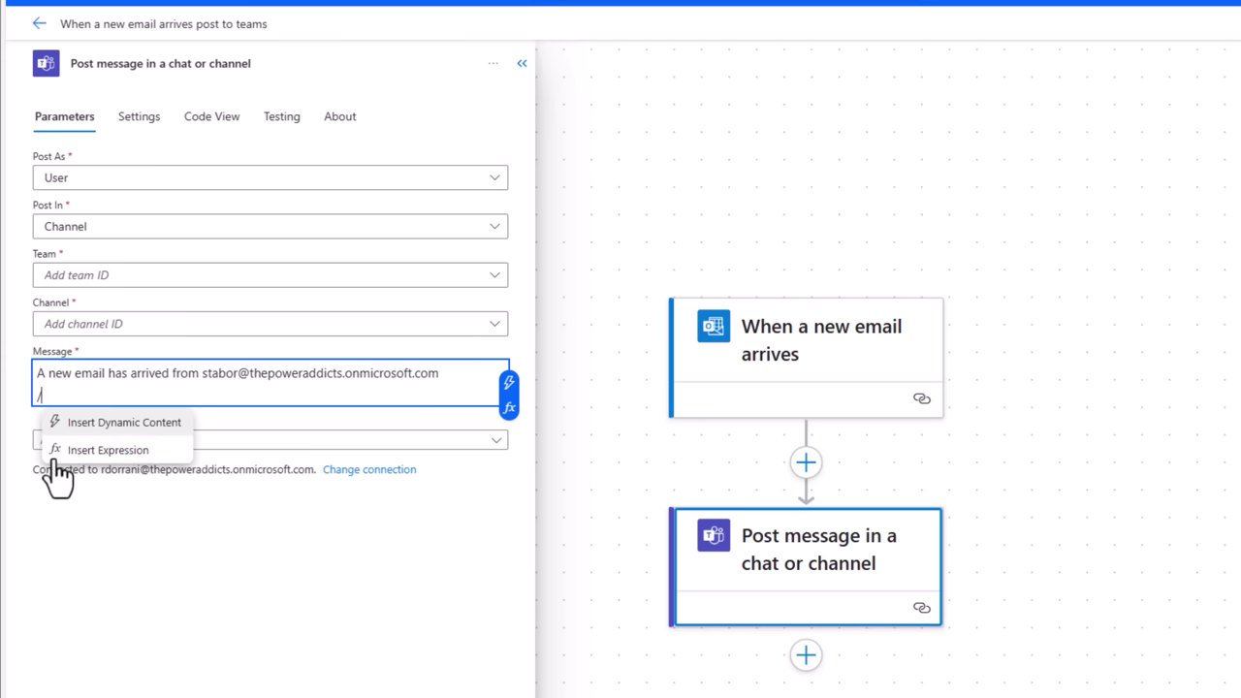
left_click(97, 425)
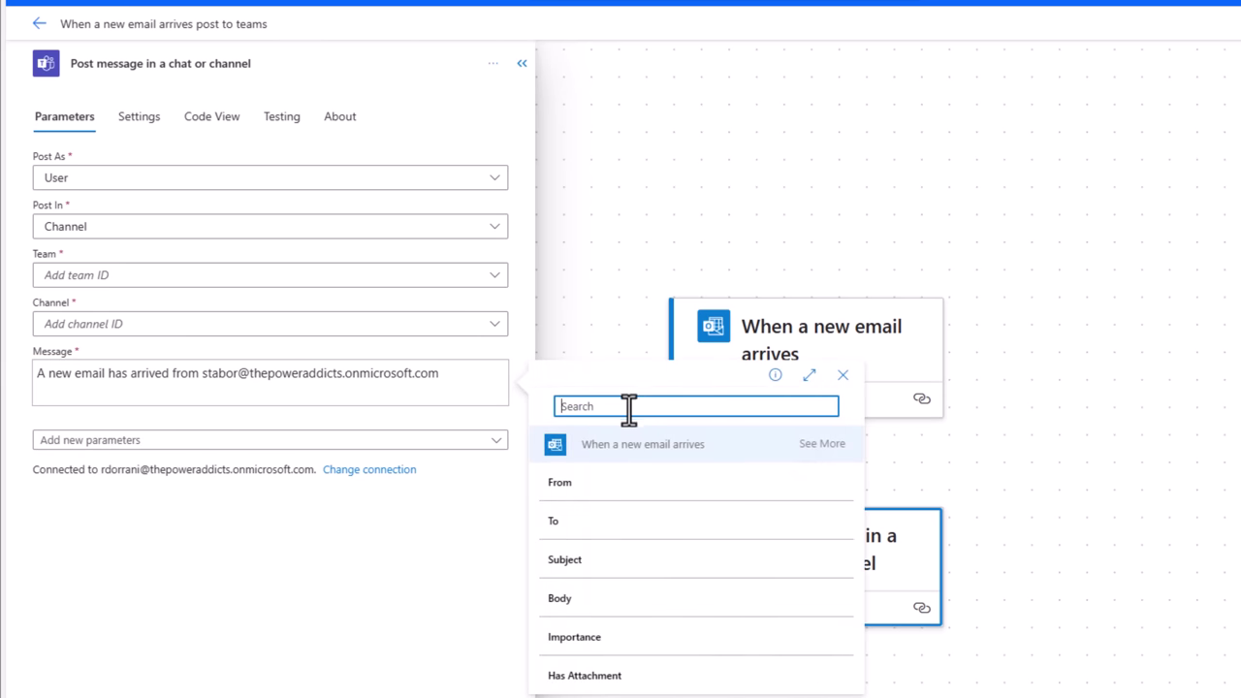
left_click(653, 598)
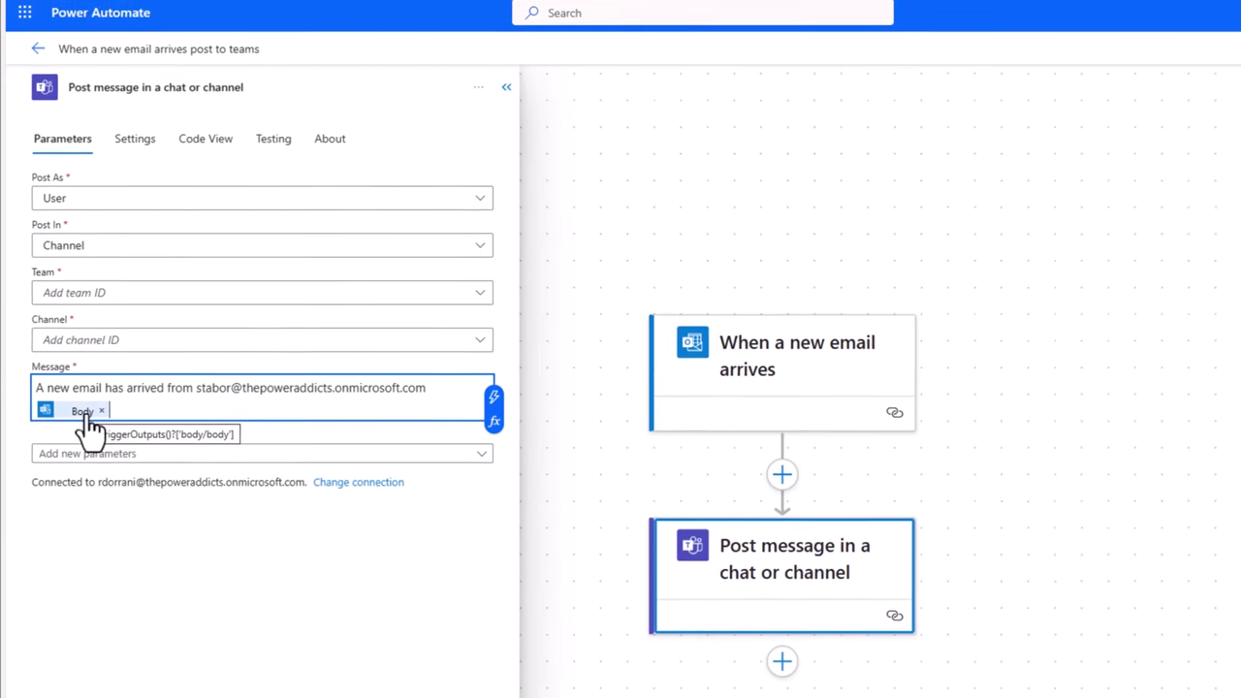
Target Cat team's General channel for the post and save the flow
left_click(88, 293)
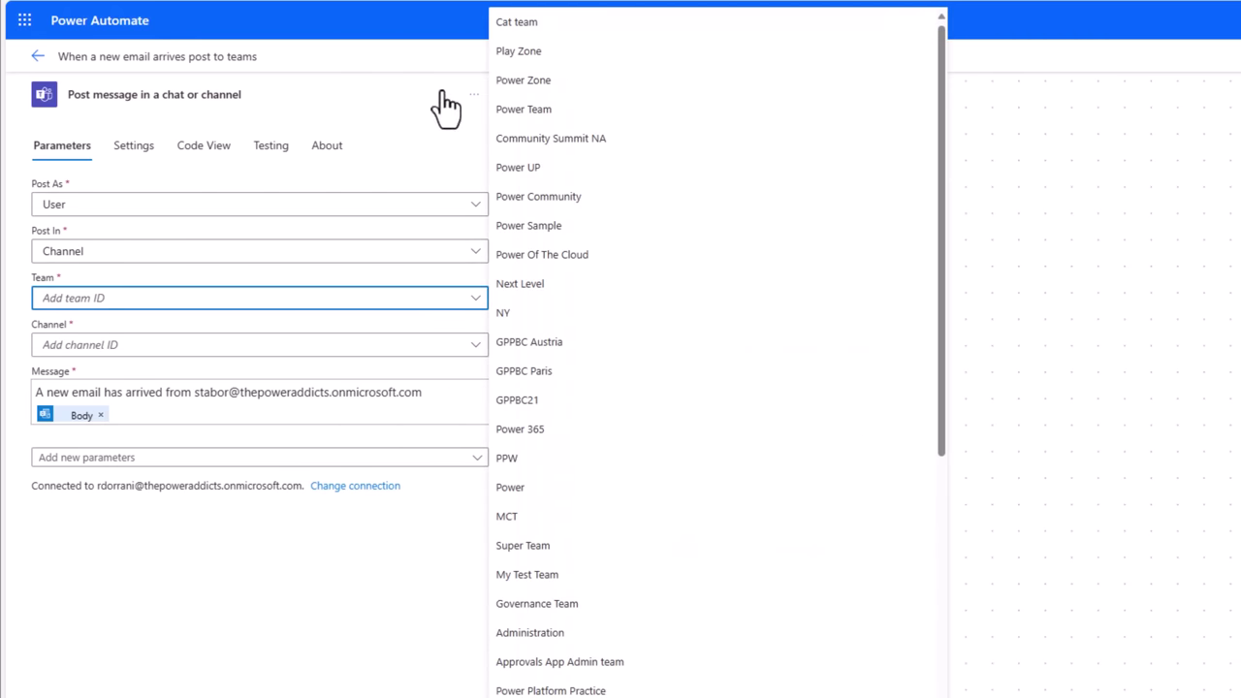
left_click(517, 21)
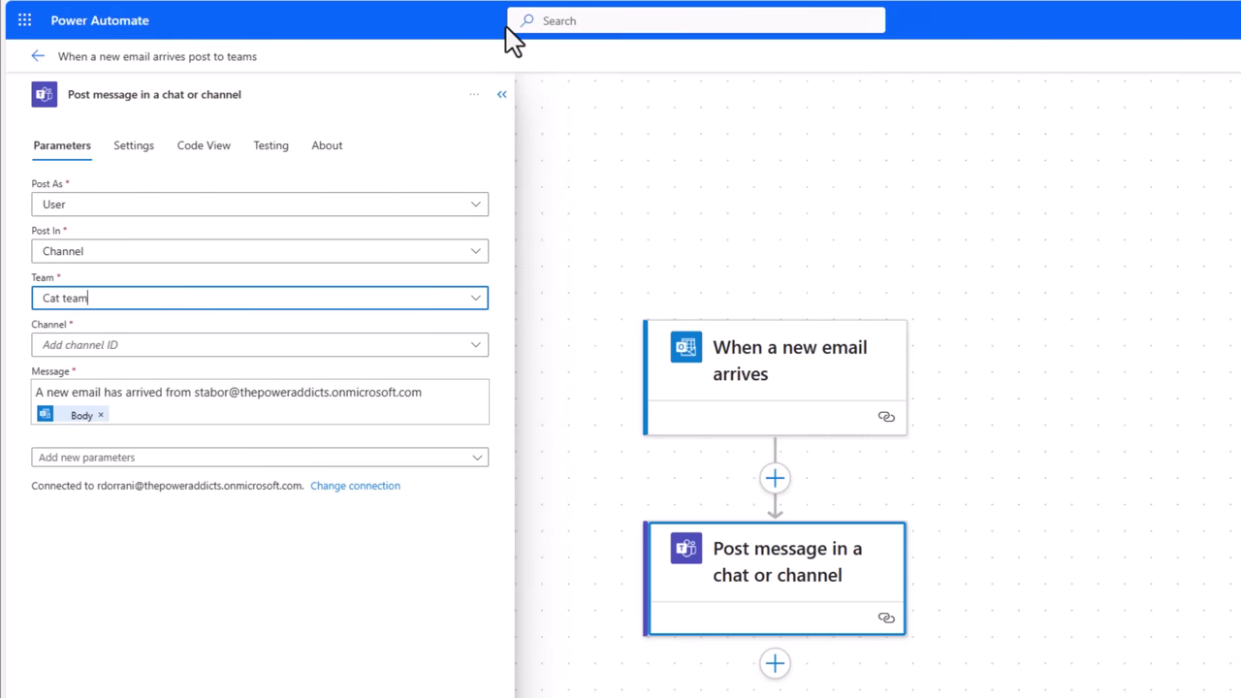
left_click(86, 344)
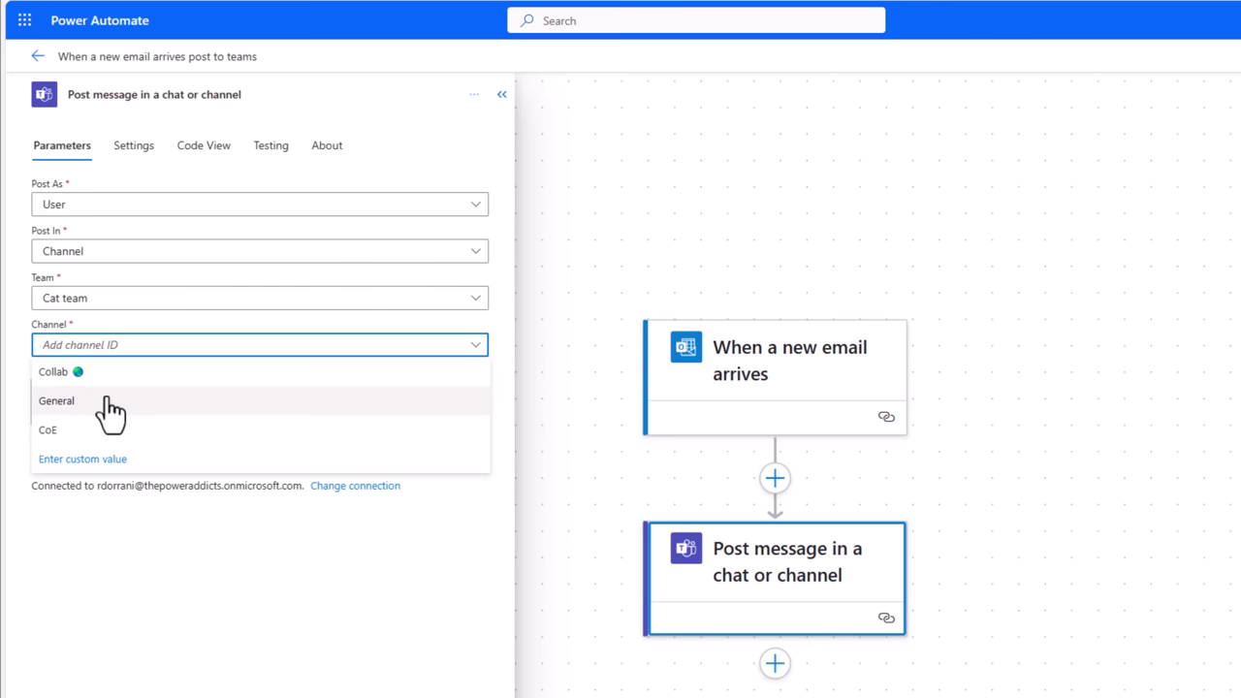
left_click(56, 401)
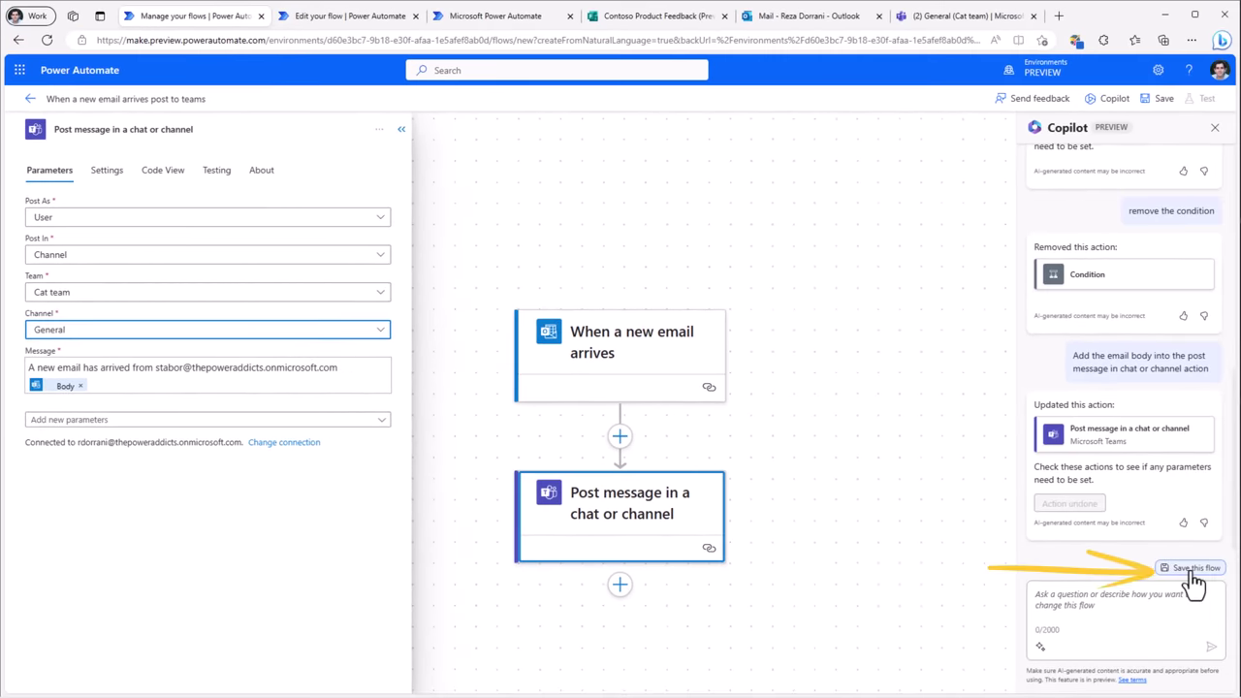
left_click(1193, 572)
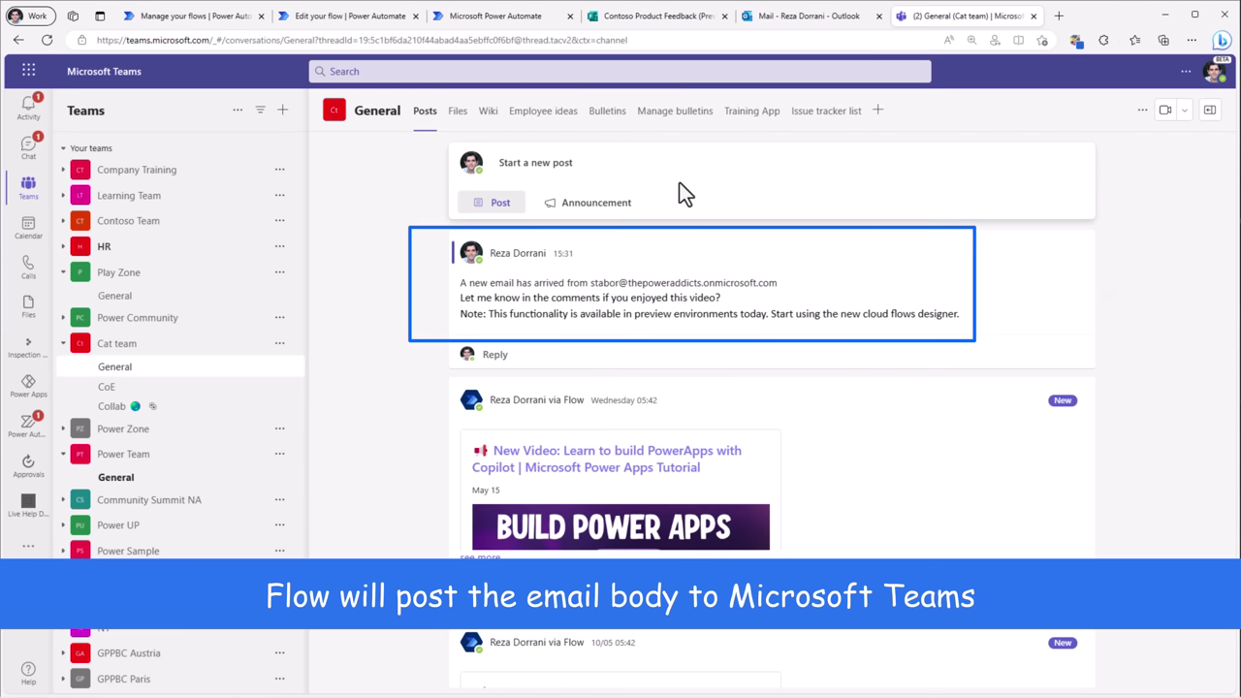
Check the flow's new post with the email text in Cat team's General channel
mouse_move(469, 292)
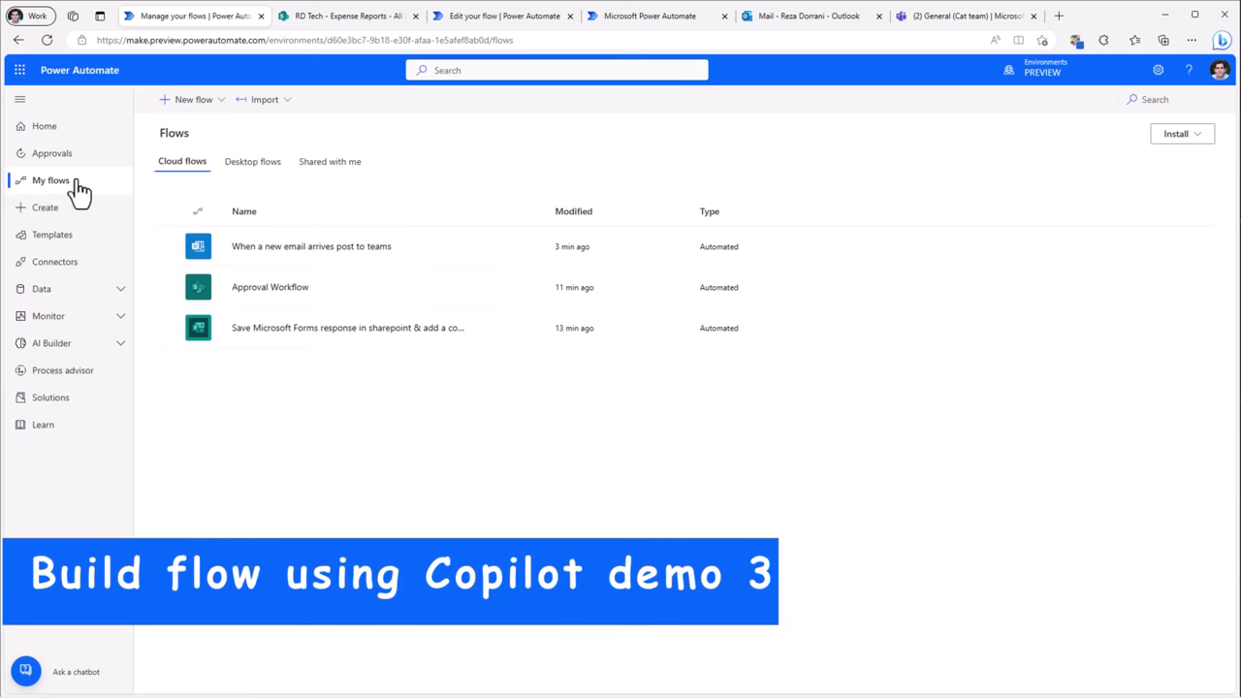
Describe a new flow as 'when a new item is added in sharepoint send me an email' and accept Copilot's suggestion
left_click(210, 98)
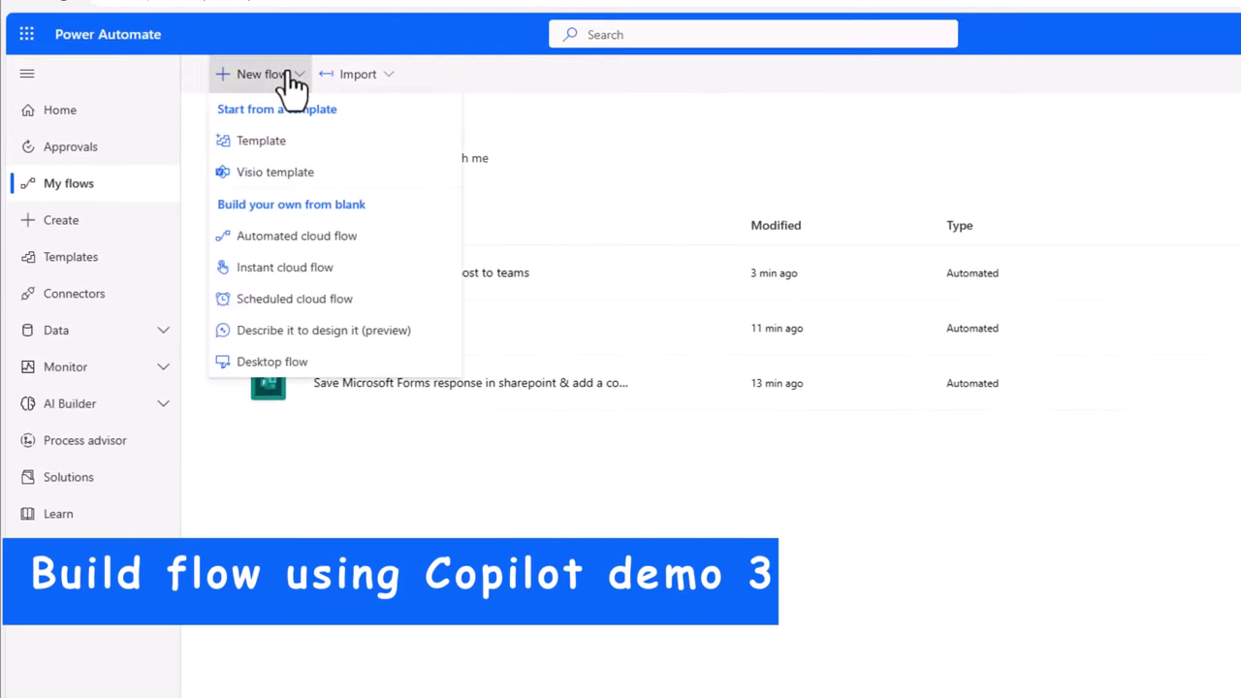
left_click(333, 339)
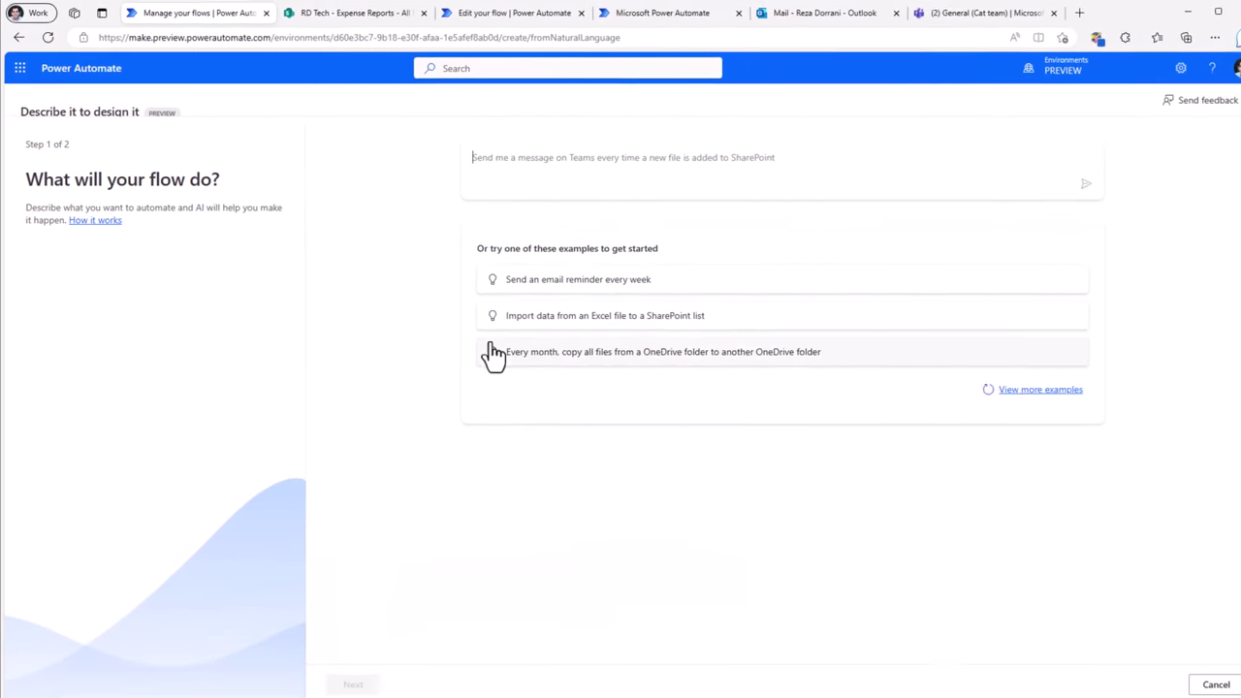
left_click(506, 161)
type("when a new item is added in sharepoint send me an email")
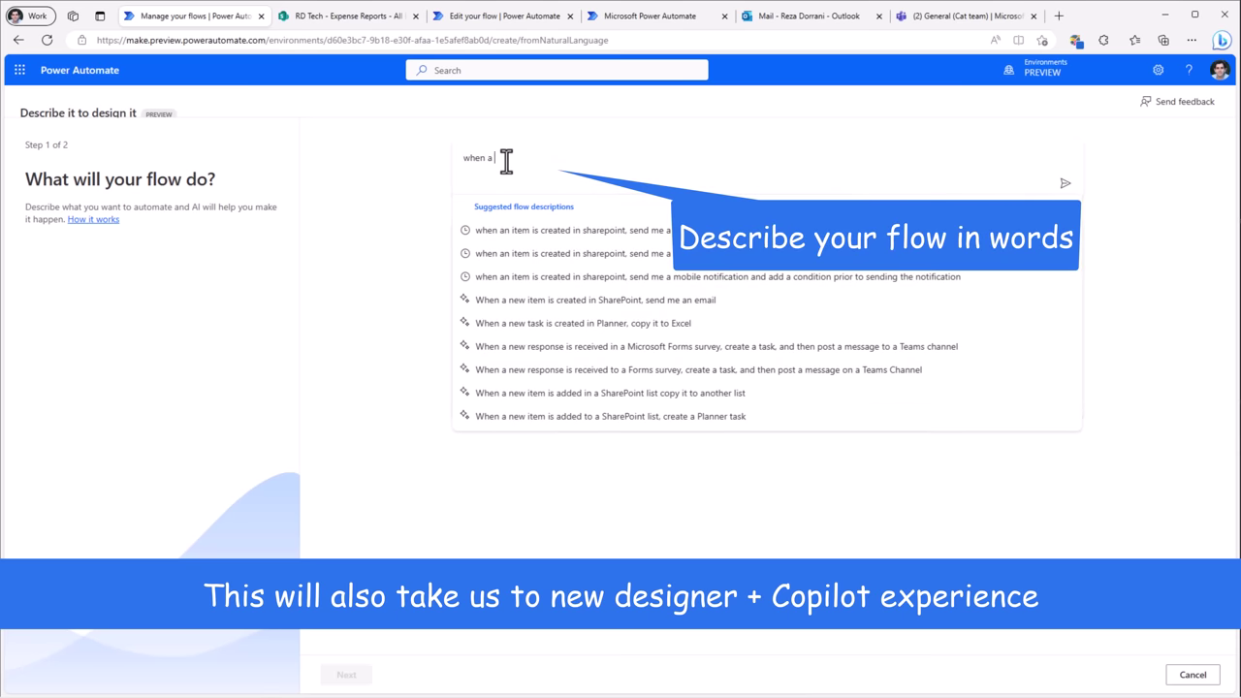
key("Return")
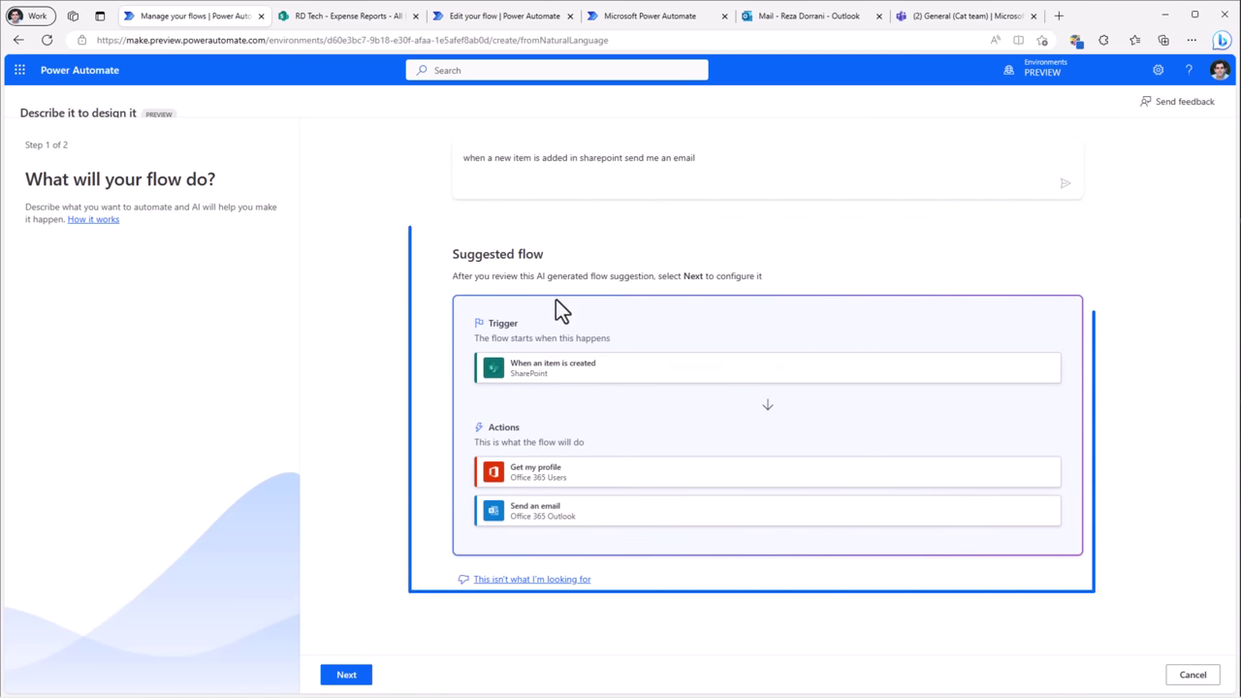
left_click(360, 674)
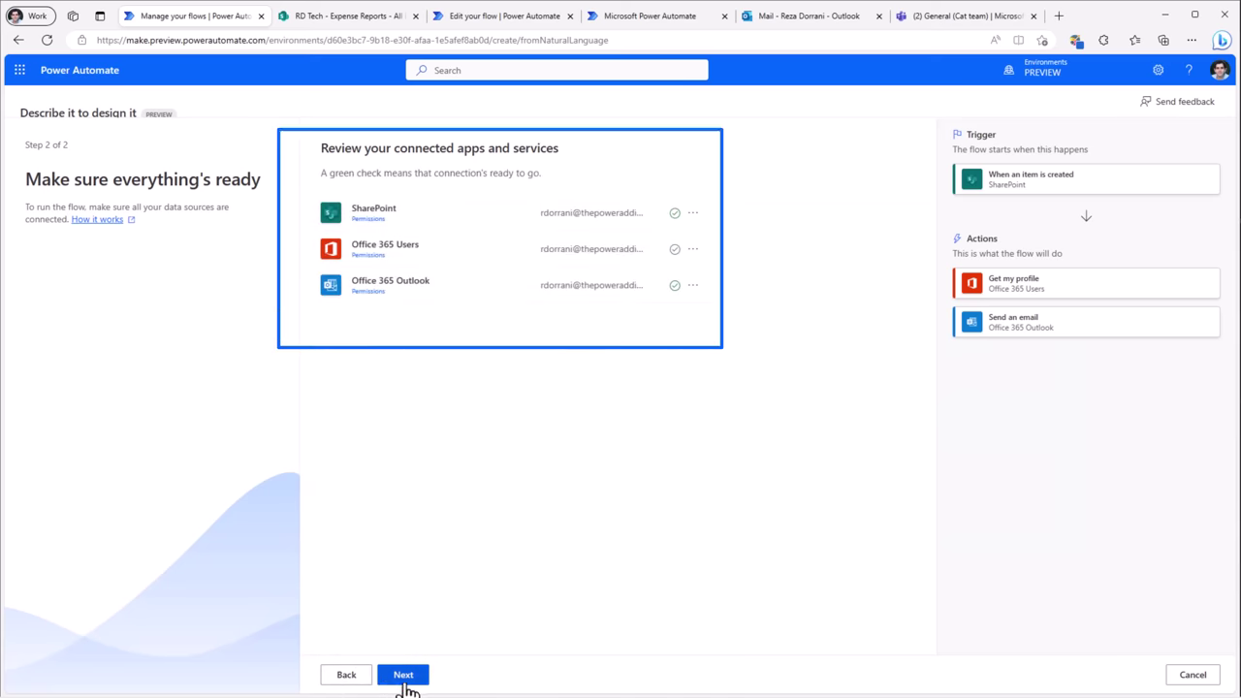
Point the When an item is created trigger at the RD Tech site and its Expense Reports list
left_click(402, 679)
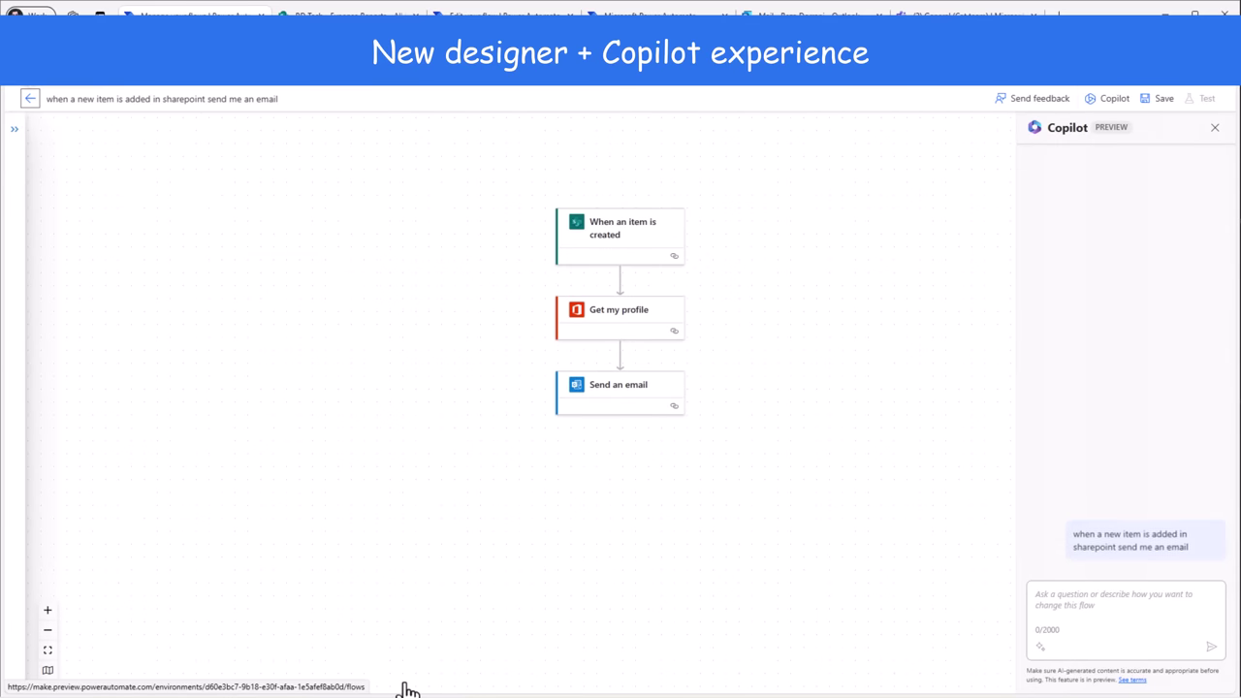
left_click(48, 650)
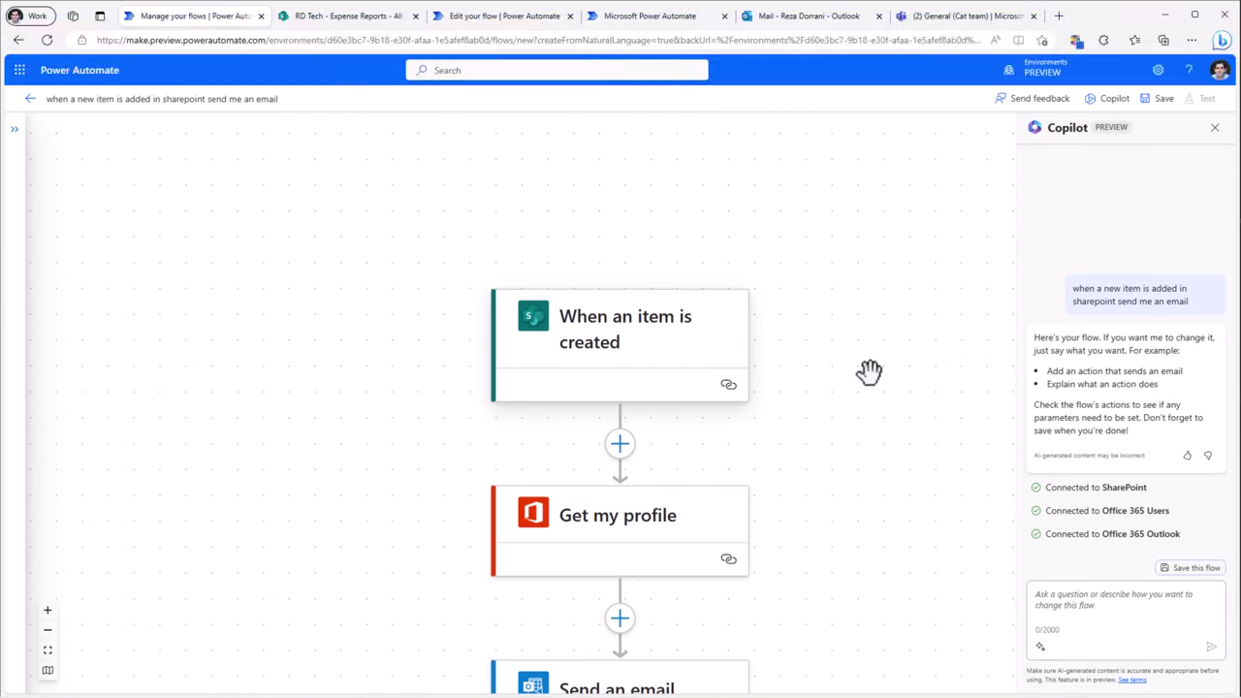
scroll(679, 320, "down", 1)
left_click(618, 285)
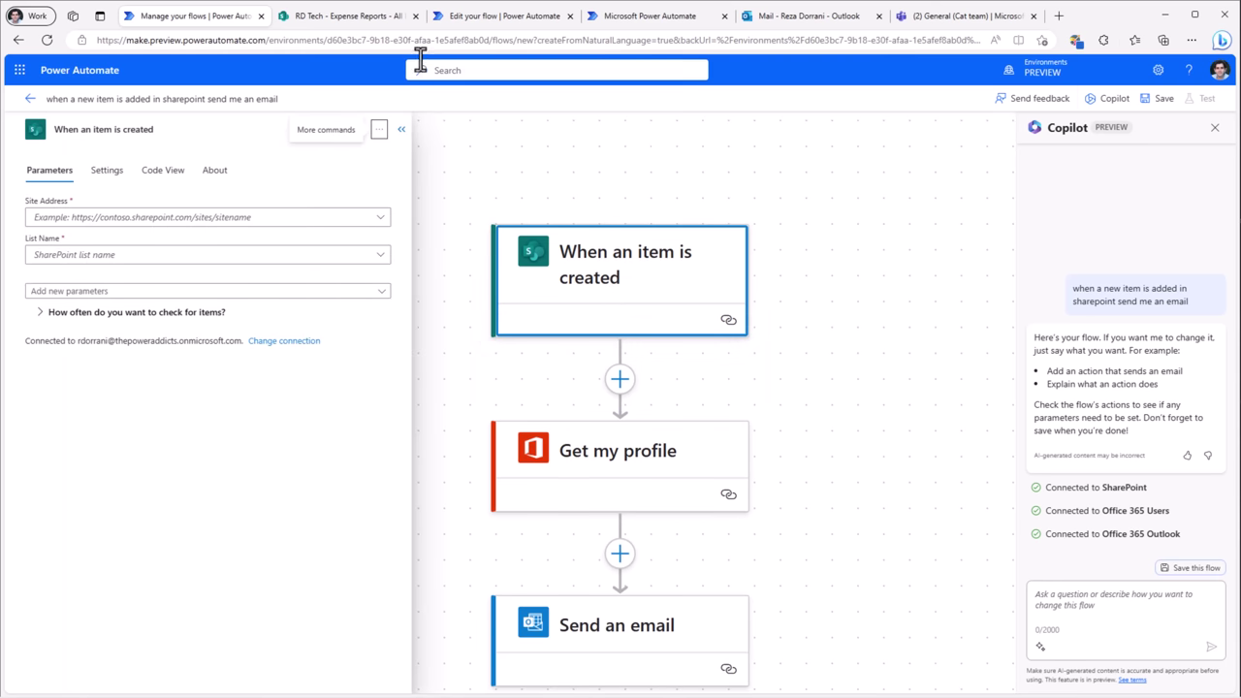
left_click(367, 18)
left_click(111, 153)
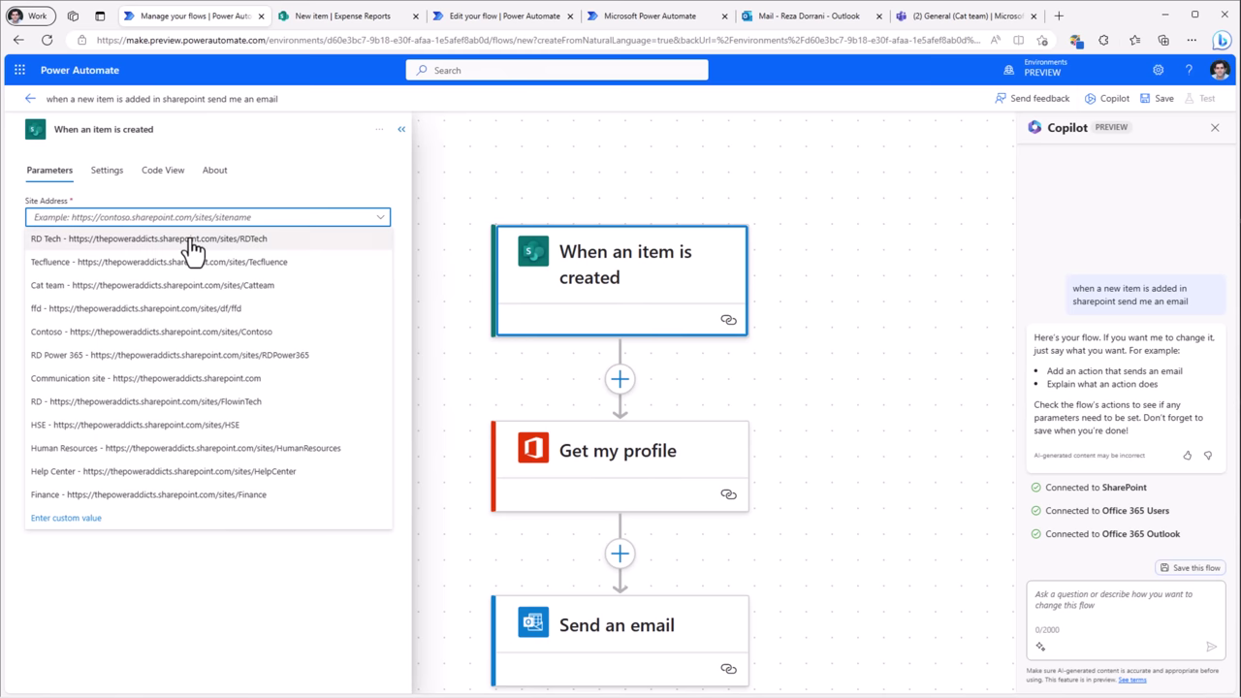
left_click(194, 242)
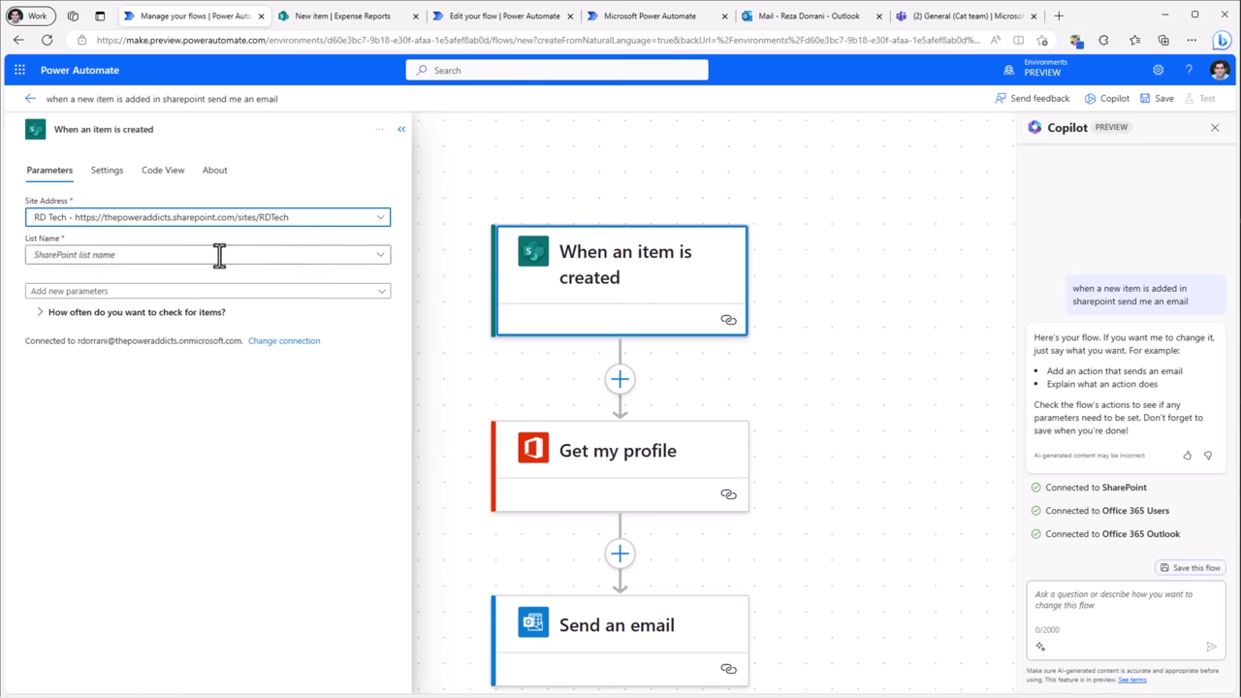
left_click(218, 256)
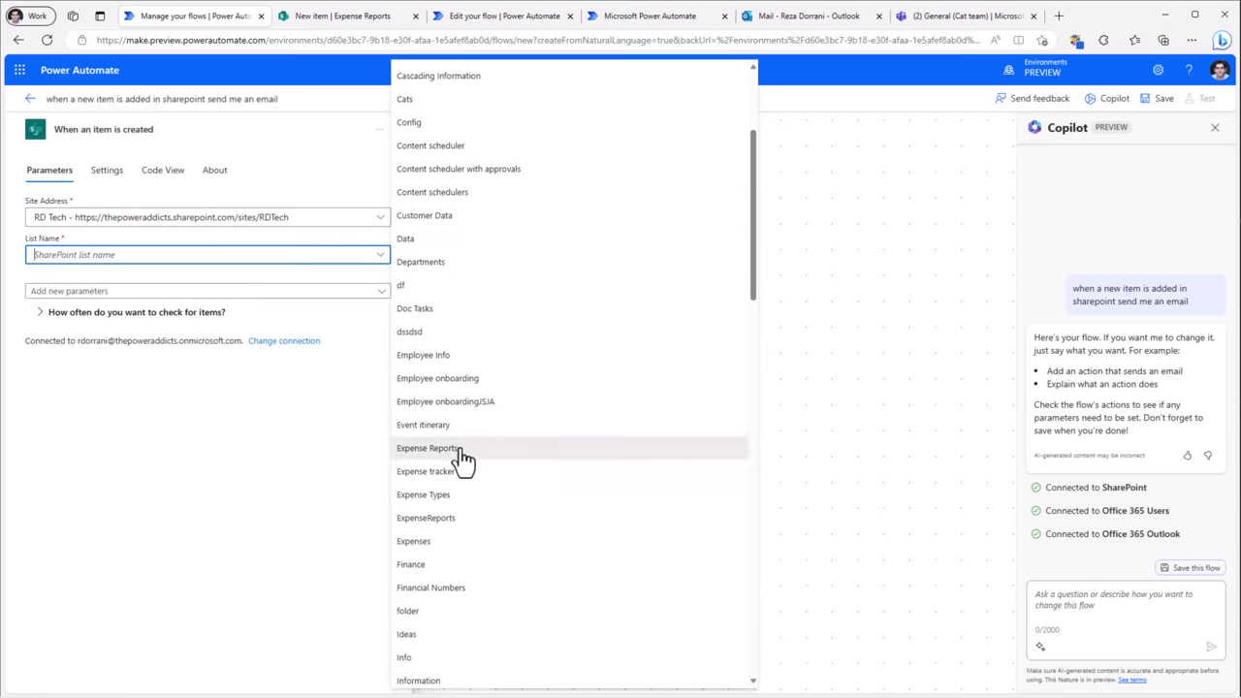
left_click(456, 449)
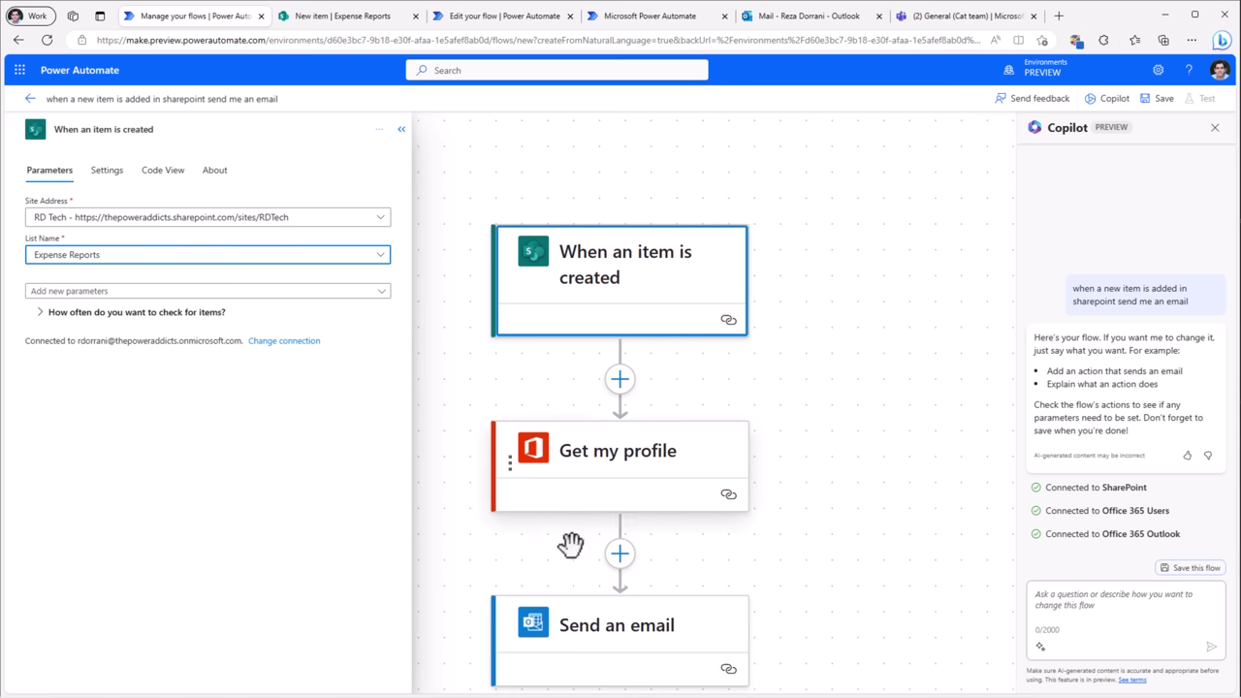
Address Send an email to the Mail value from Get my profile
scroll(568, 546, "down", 1)
left_click(574, 514)
left_click(160, 218)
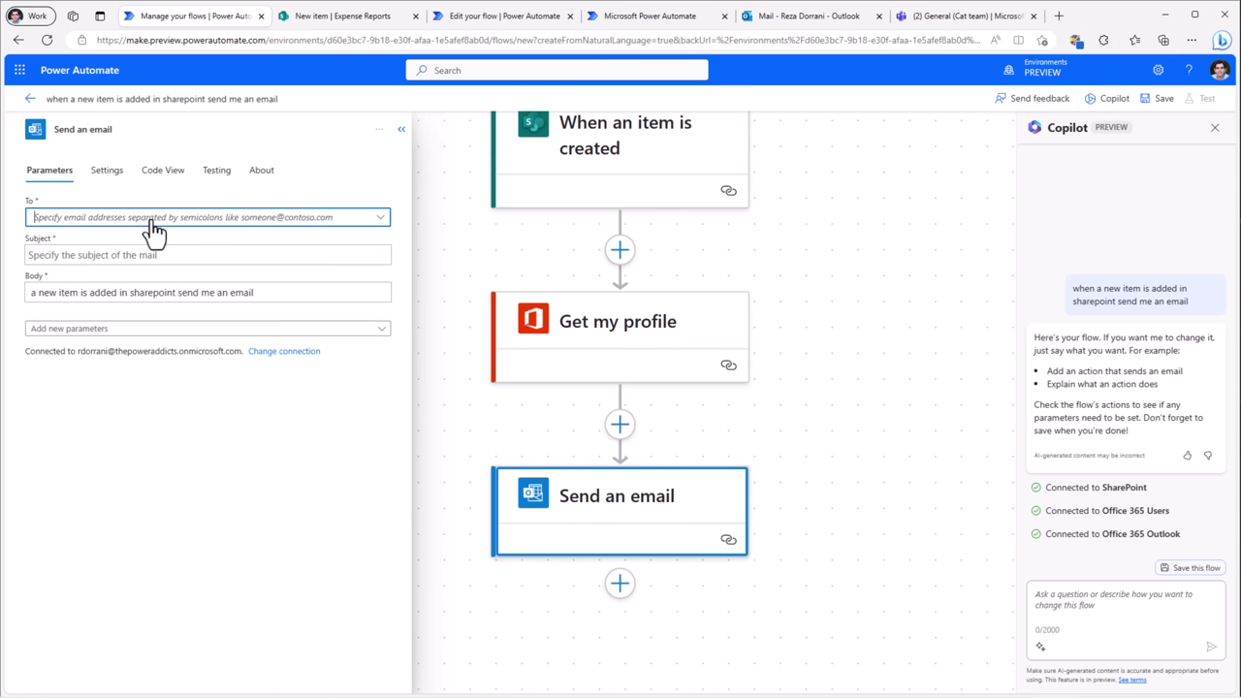
left_click(121, 240)
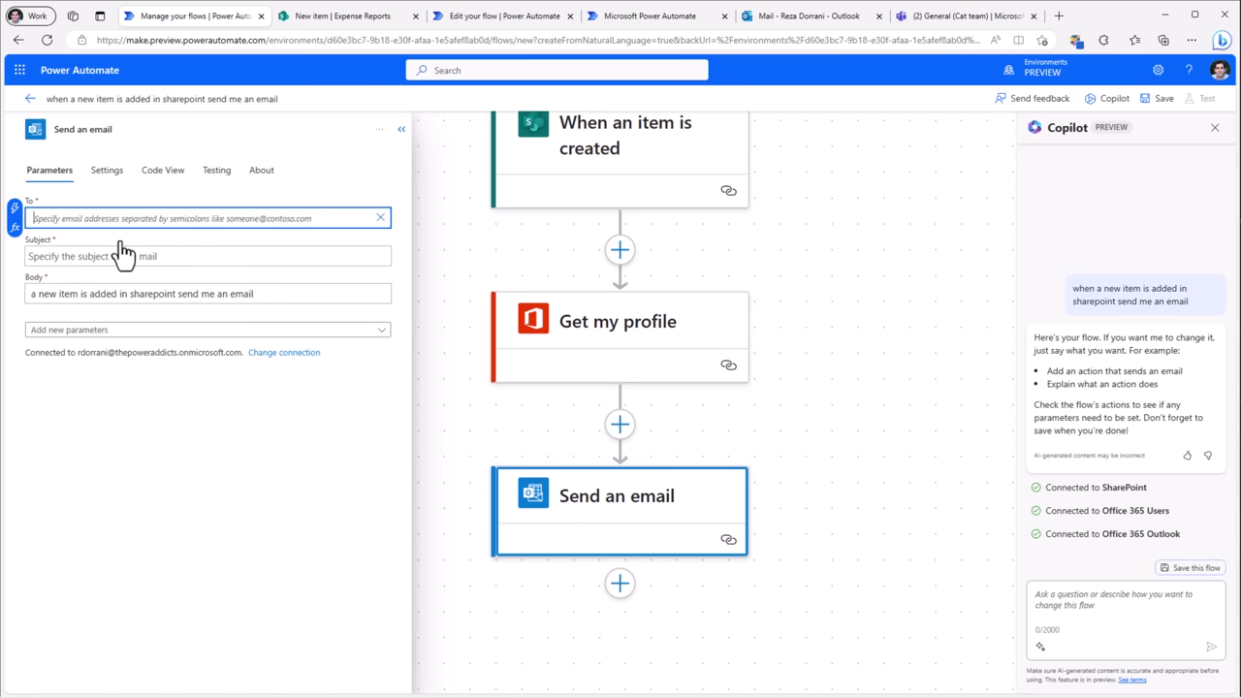
type("/")
left_click(109, 239)
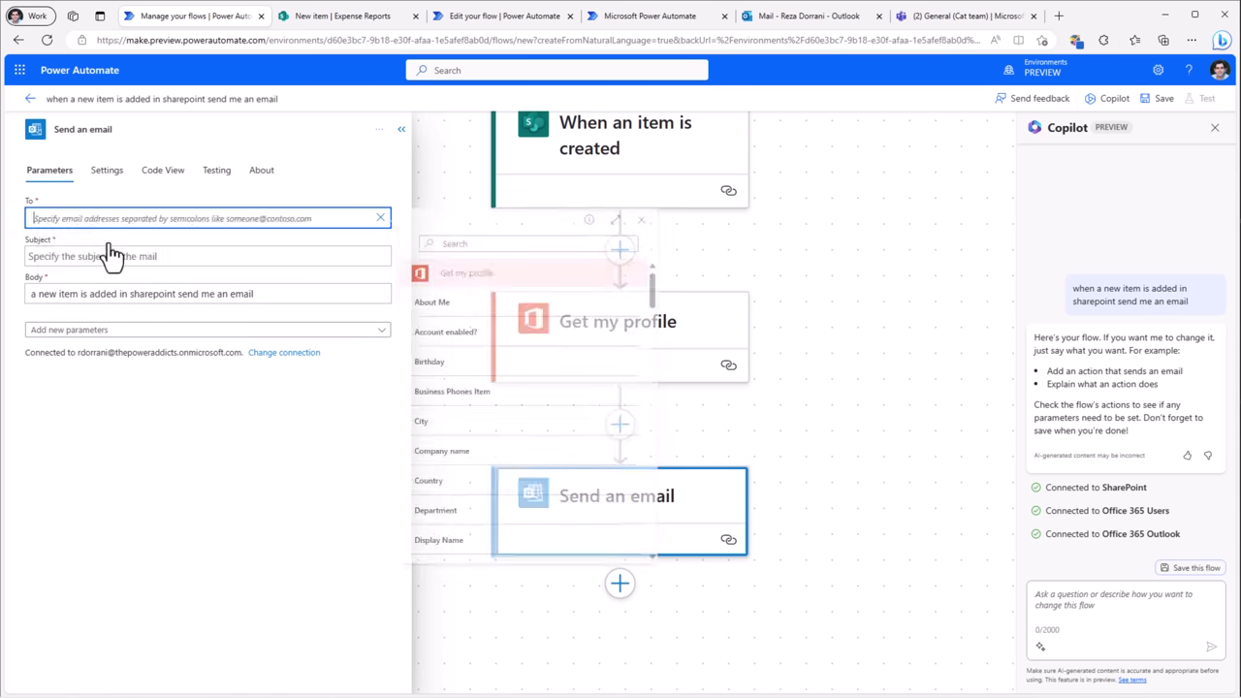
type("mail")
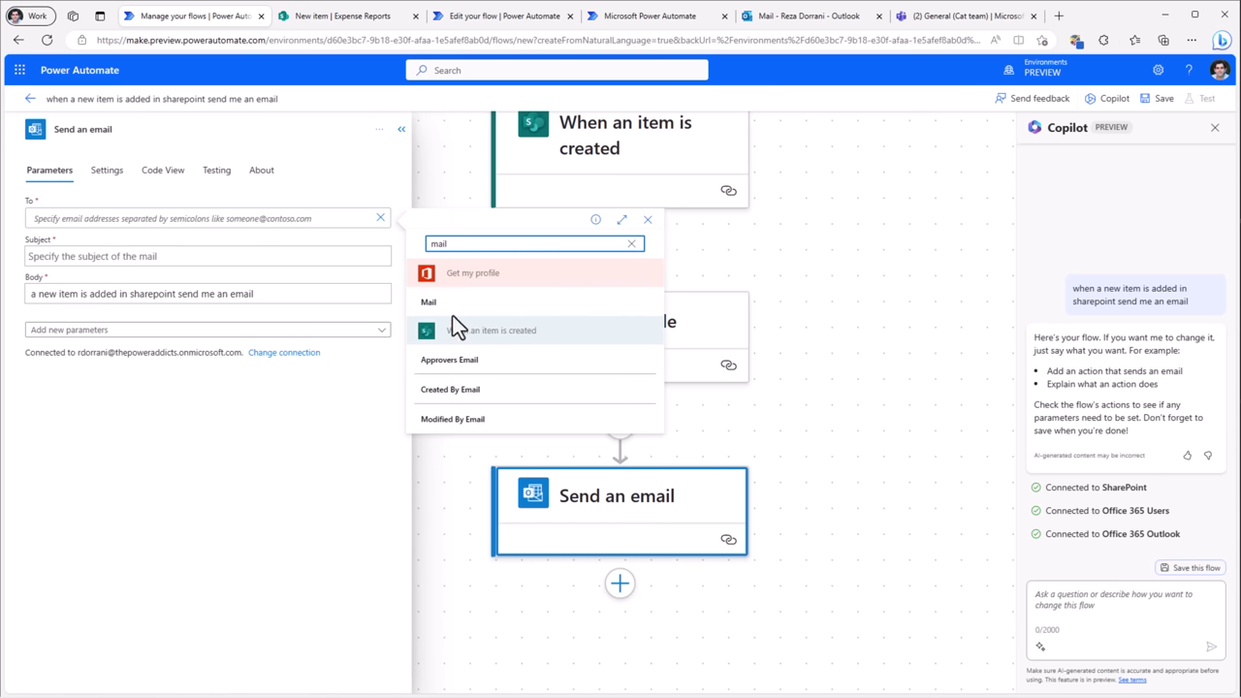
left_click(446, 303)
Use the item's Title as the email subject
left_click(62, 260)
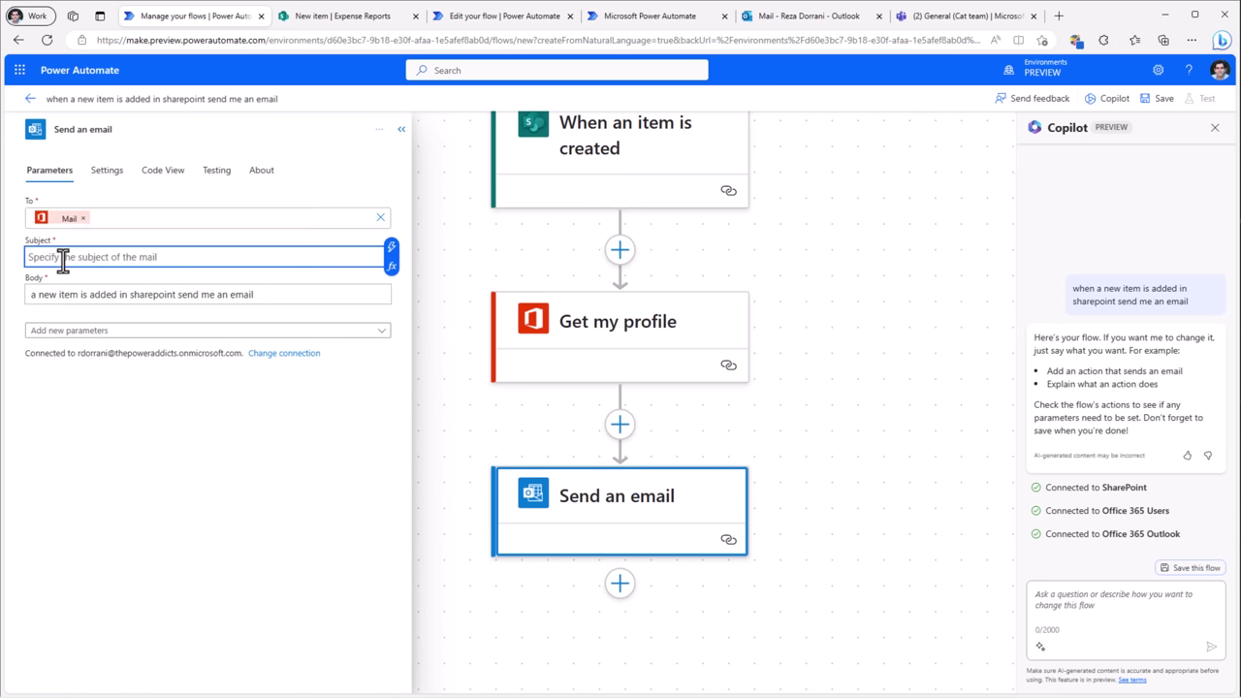
left_click(391, 247)
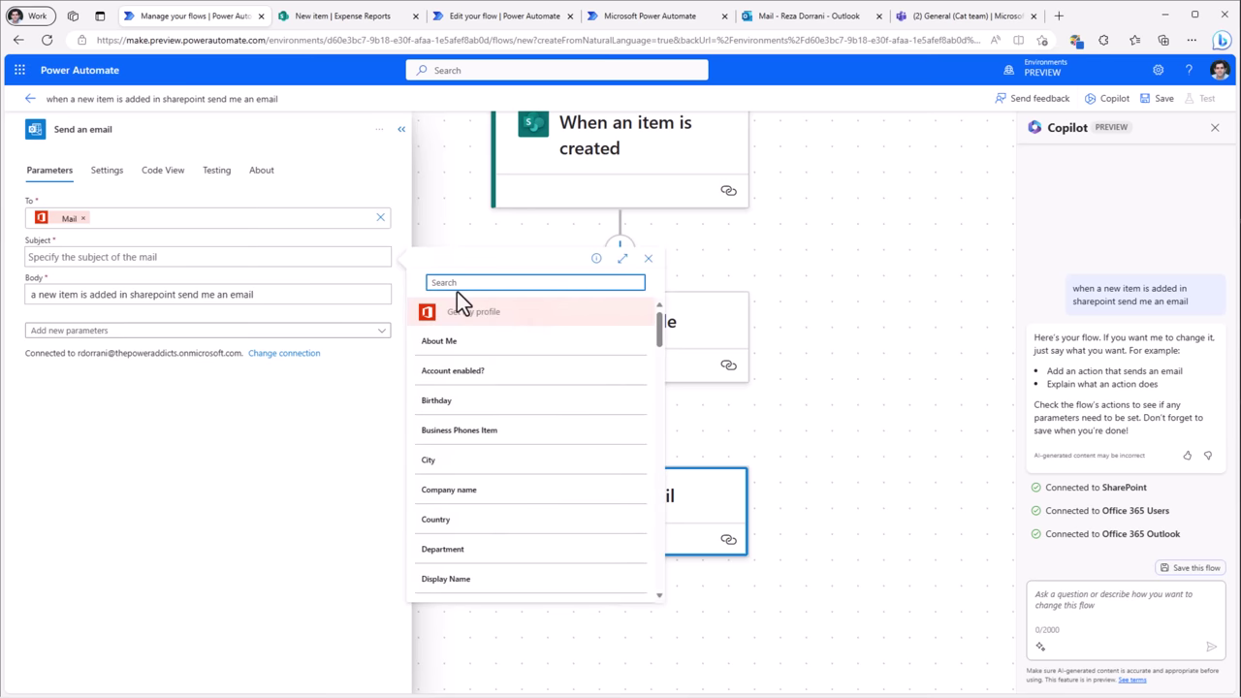
type("title")
left_click(448, 399)
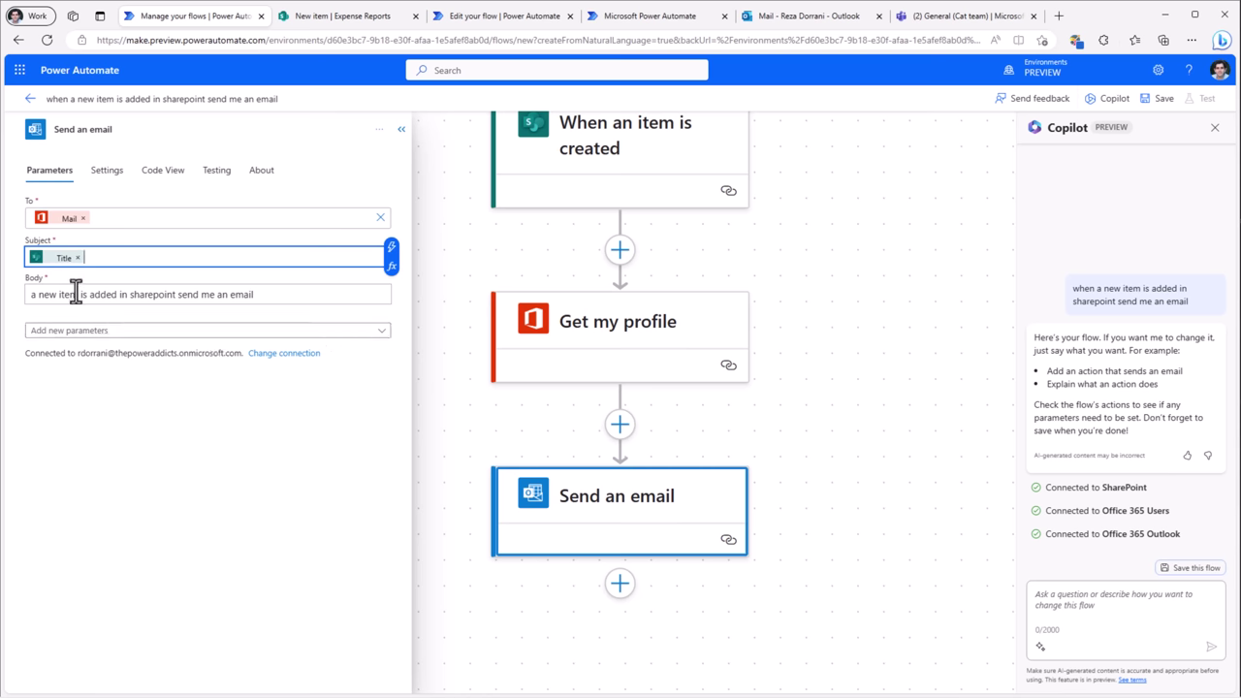
Replace the email body with Title, Expense Type Value and Amount on separate lines
triple_click(136, 294)
key("BackSpace")
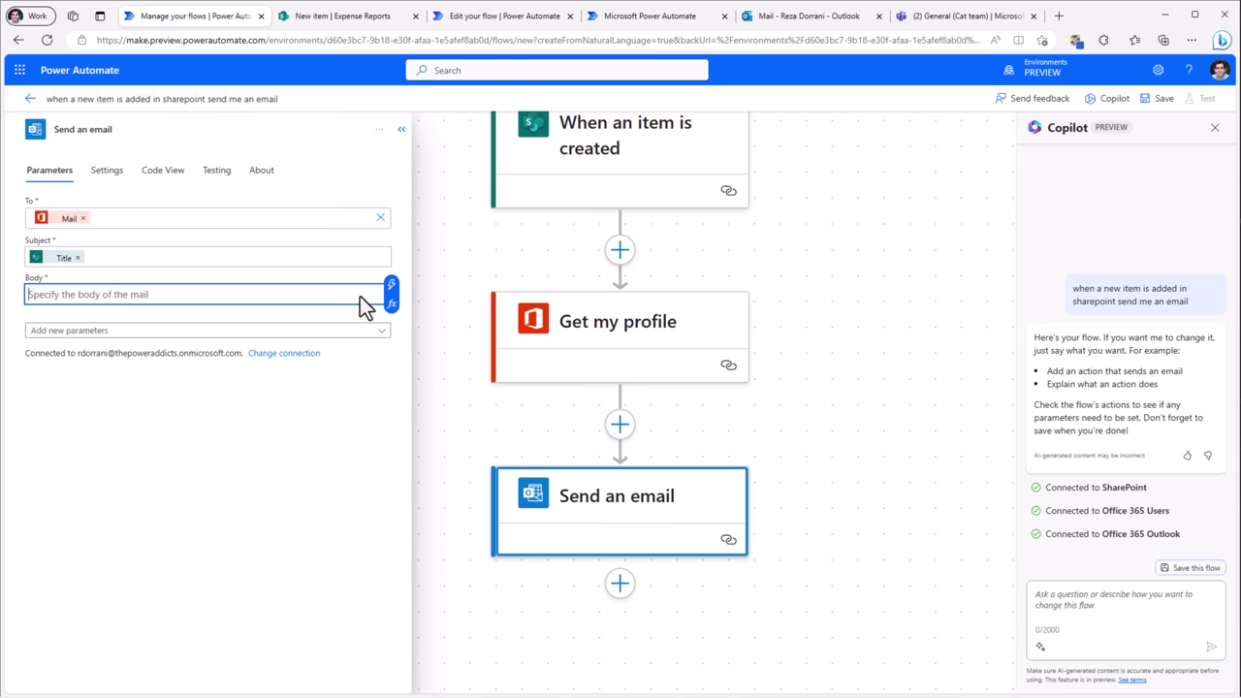
left_click(392, 288)
scroll(533, 436, "down", 10)
left_click(493, 441)
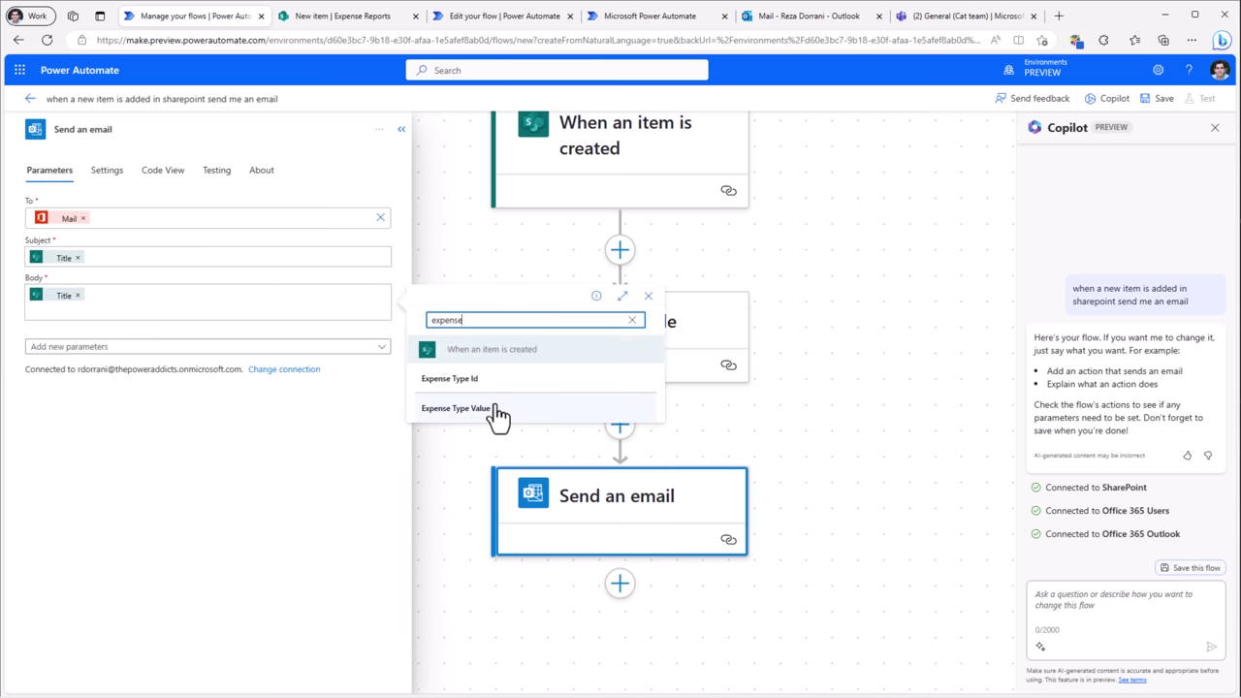
left_click(498, 410)
key("Return")
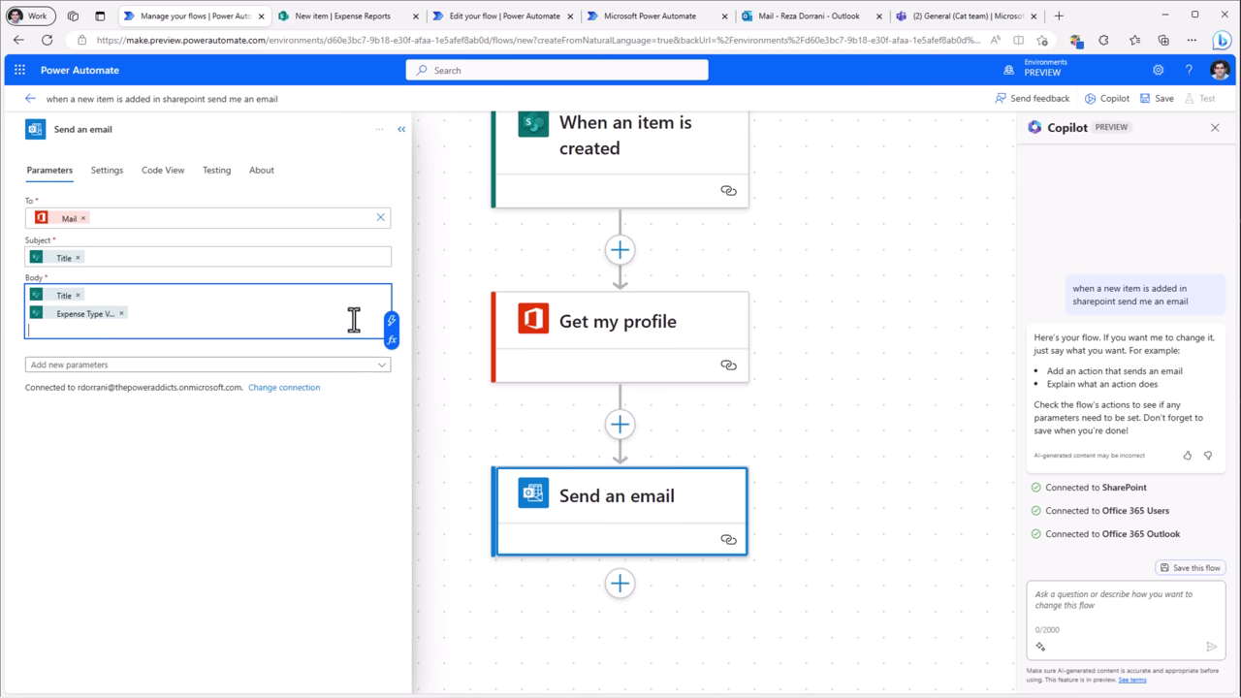
left_click(390, 321)
type("amou")
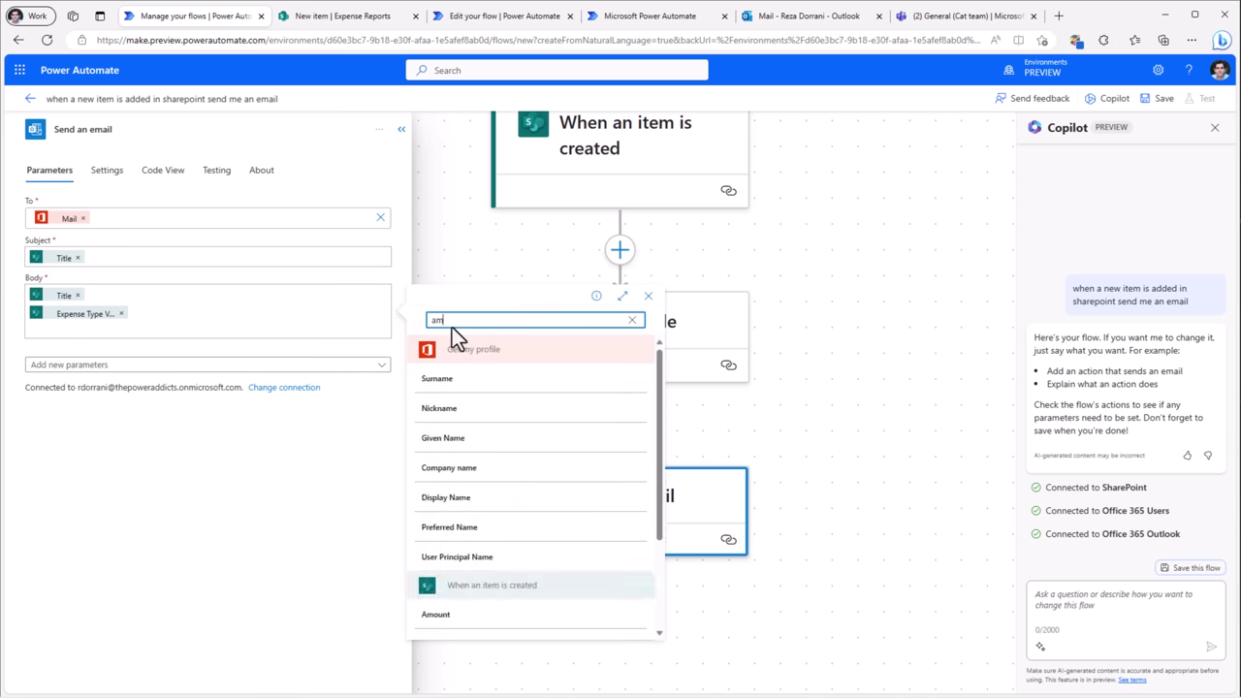
left_click(463, 386)
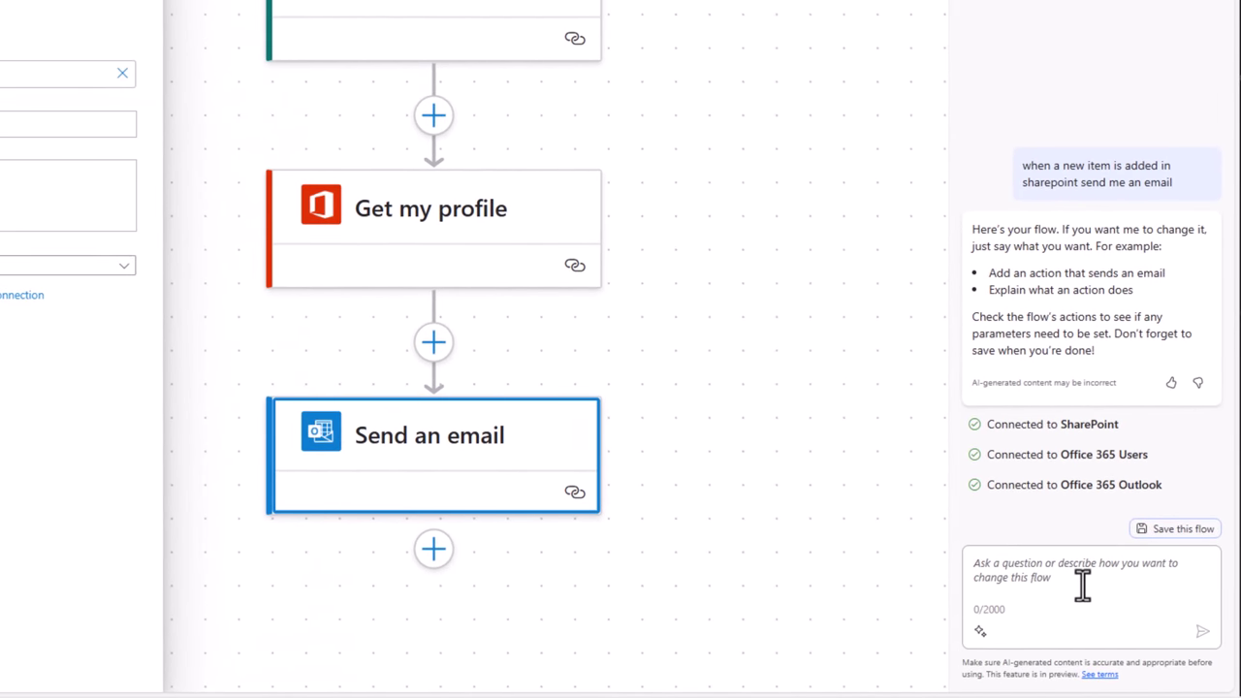
Ask Copilot to add a condition so the email is sent only when Amount exceeds 50
left_click(1083, 585)
type("Add condition to only send email if the Amount of item created is greater than 50")
key("Return")
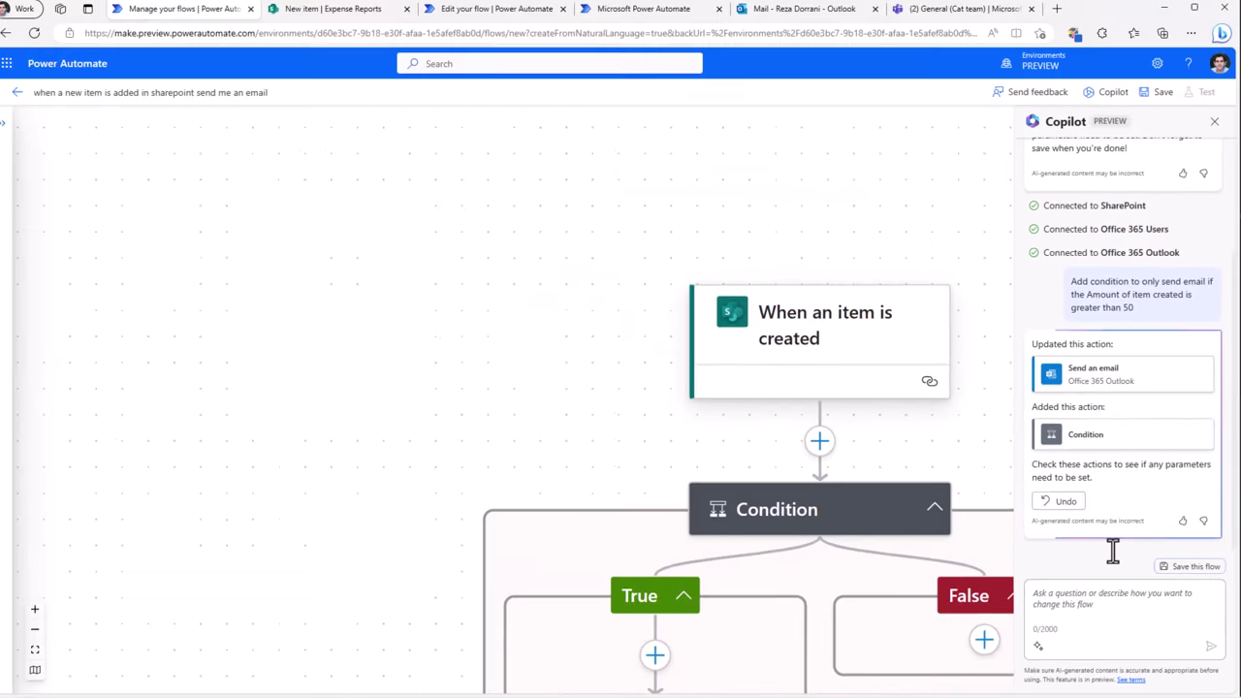
left_click(47, 649)
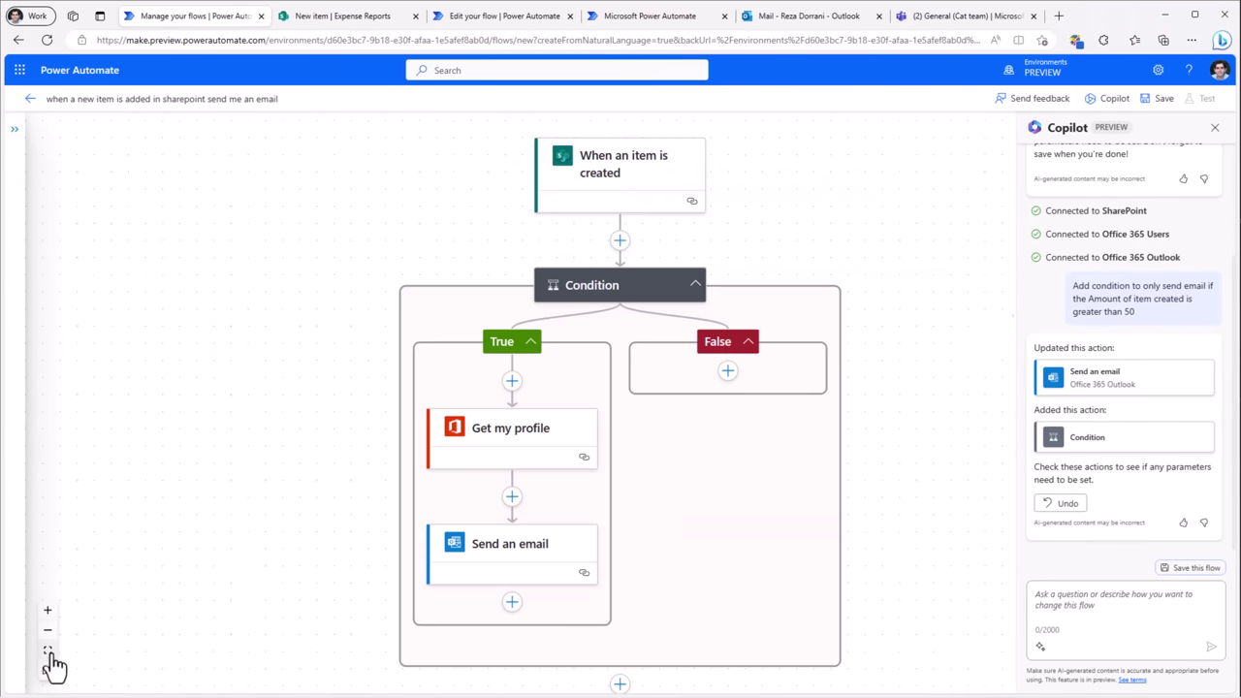
Ask Copilot to set the Condition expression to check that Amount is greater than 50
left_click(1083, 441)
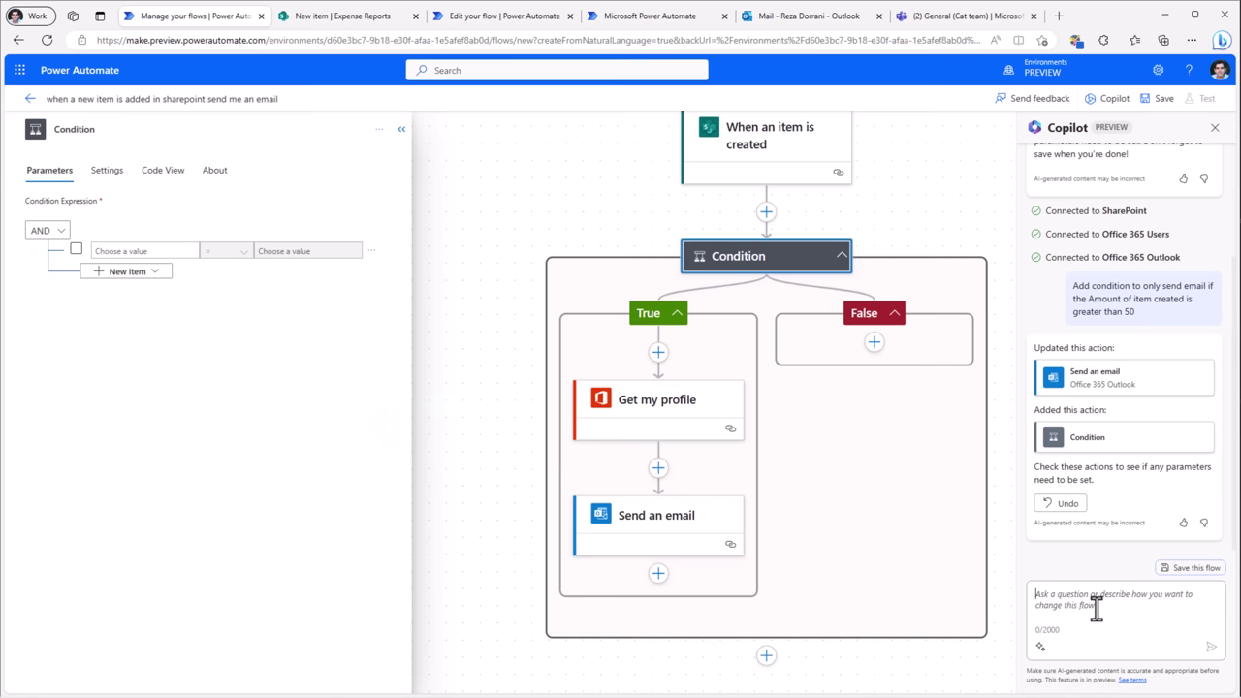
type("r")
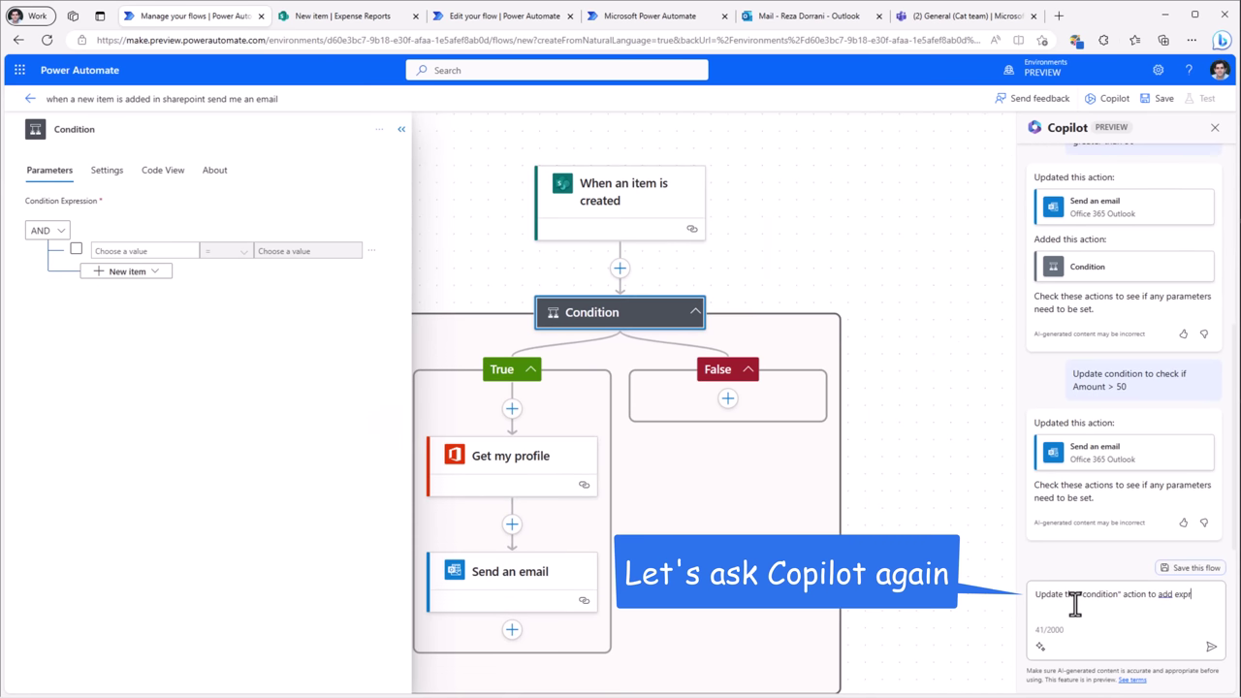
key("Return")
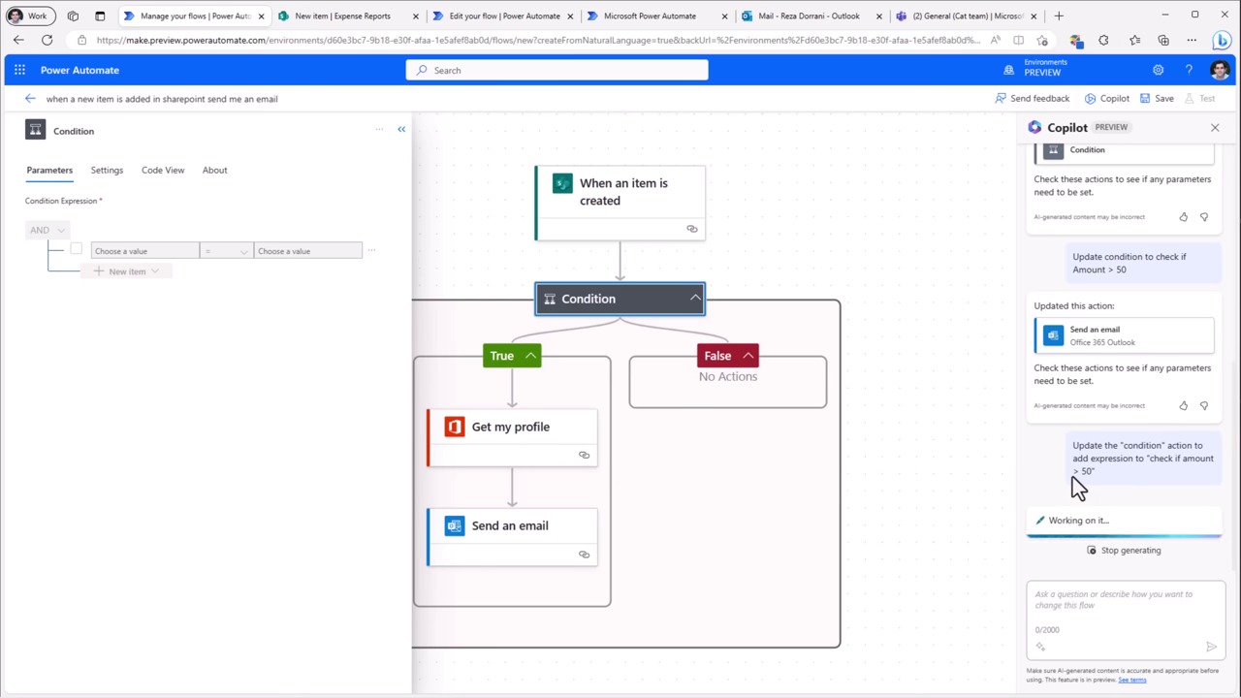
Inspect the Condition's int(...) Amount expression and the Send an email parameters
left_click(1115, 396)
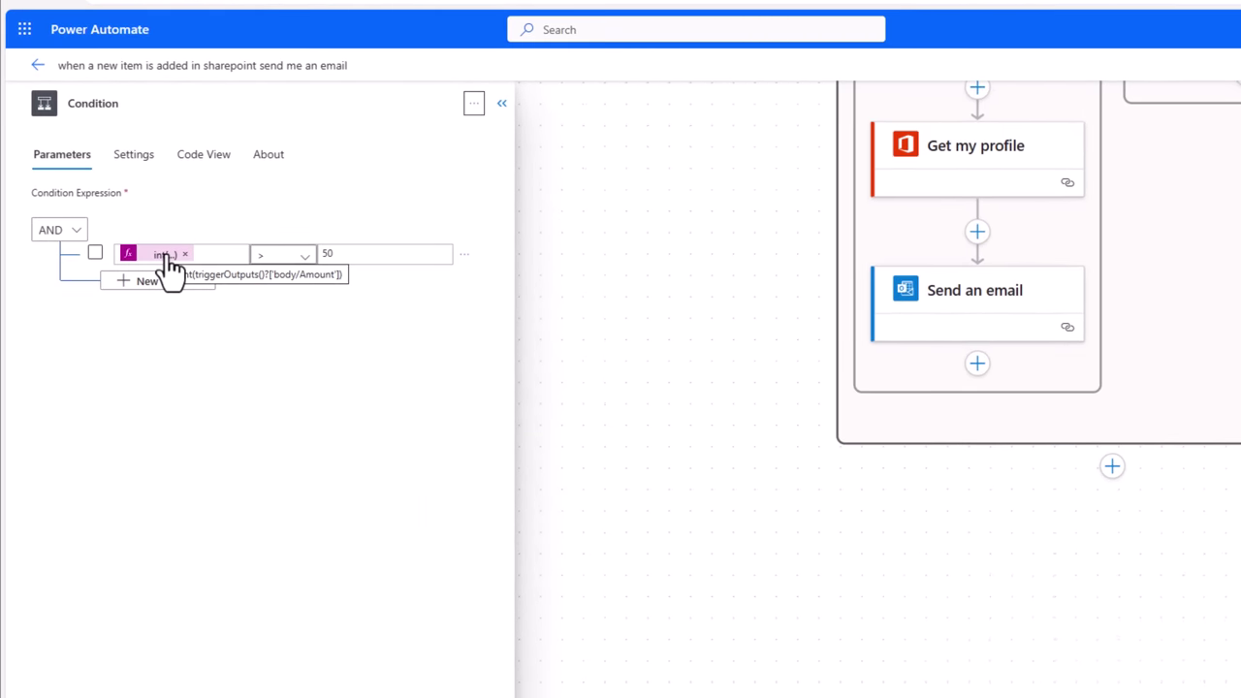
left_click(167, 258)
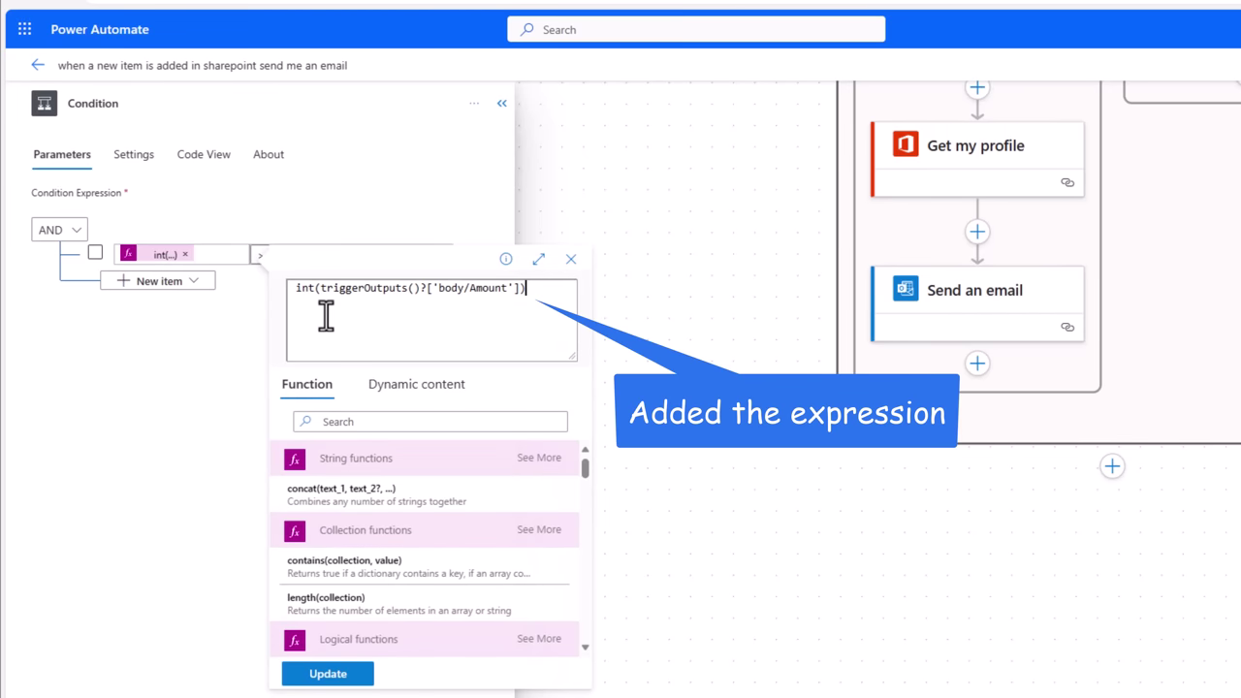
scroll(684, 344, "up", 6)
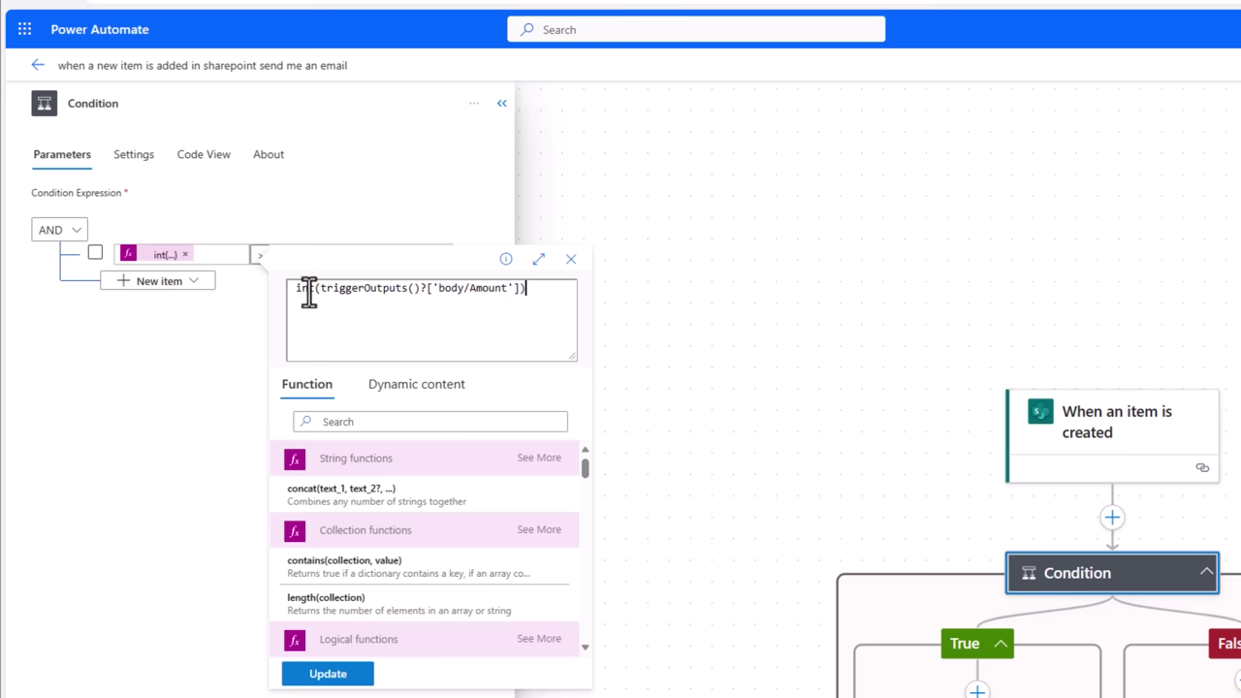
left_click(209, 364)
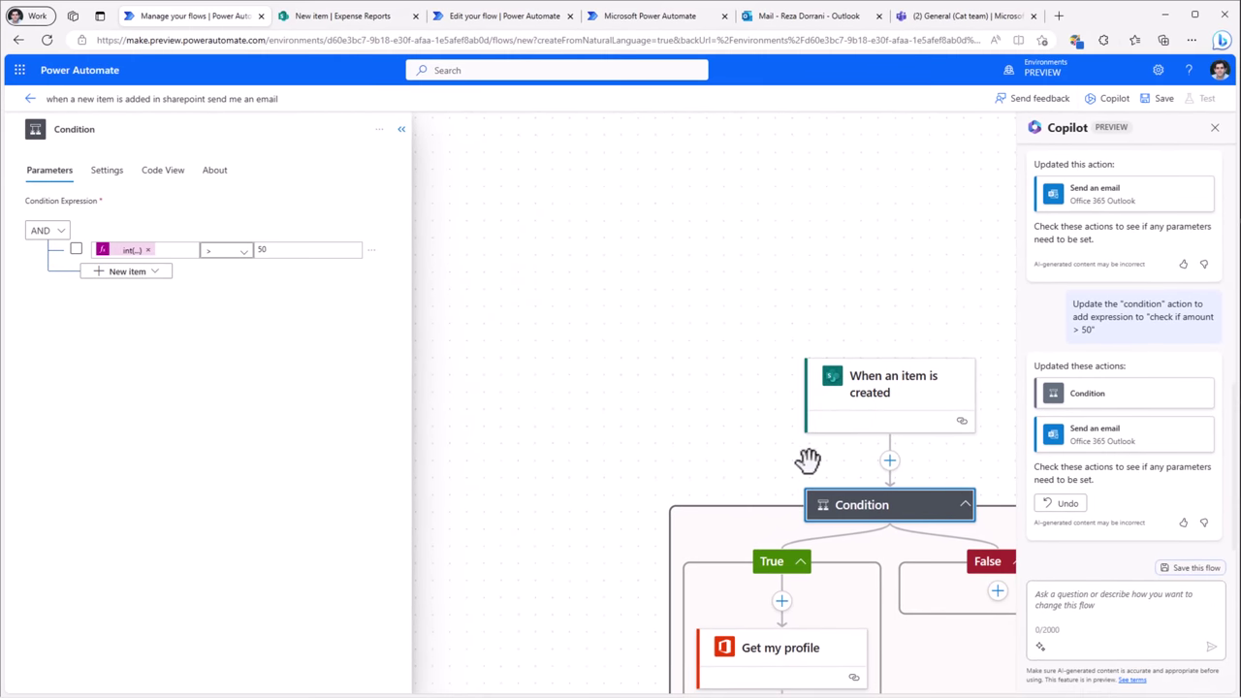
left_click(1115, 438)
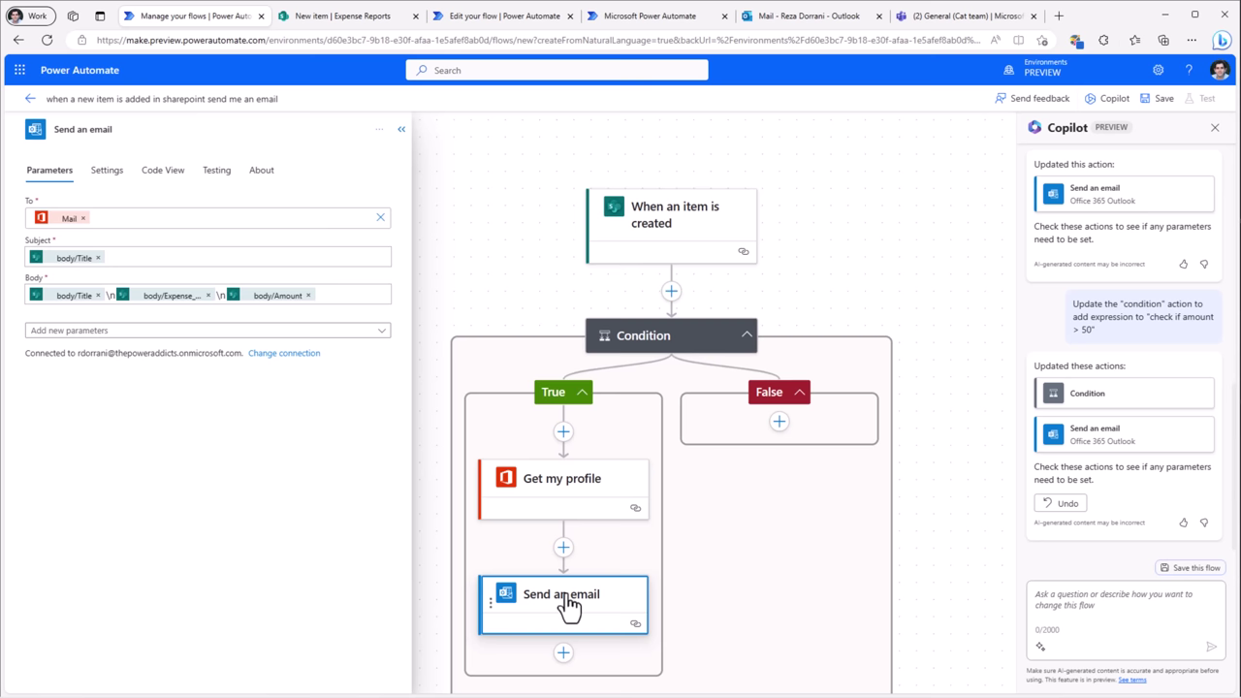
Save the flow, then add SharePoint expense items Travel for work (100) and Project travel (20)
left_click(1189, 569)
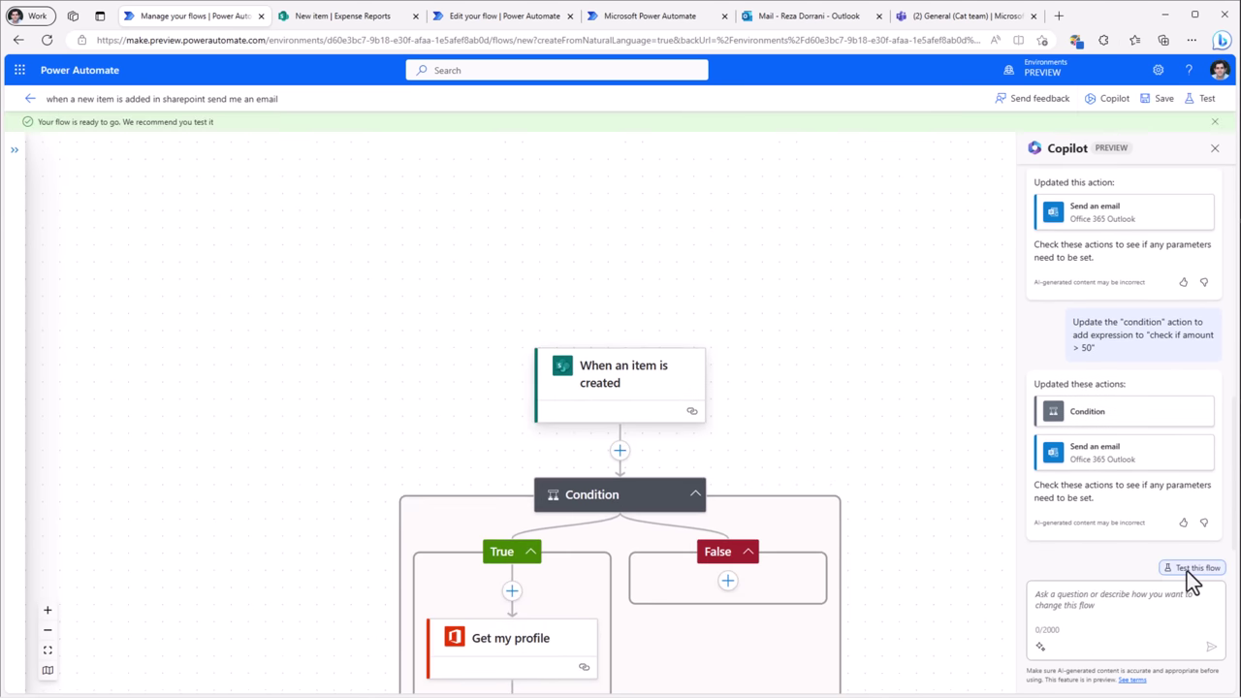
left_click(344, 20)
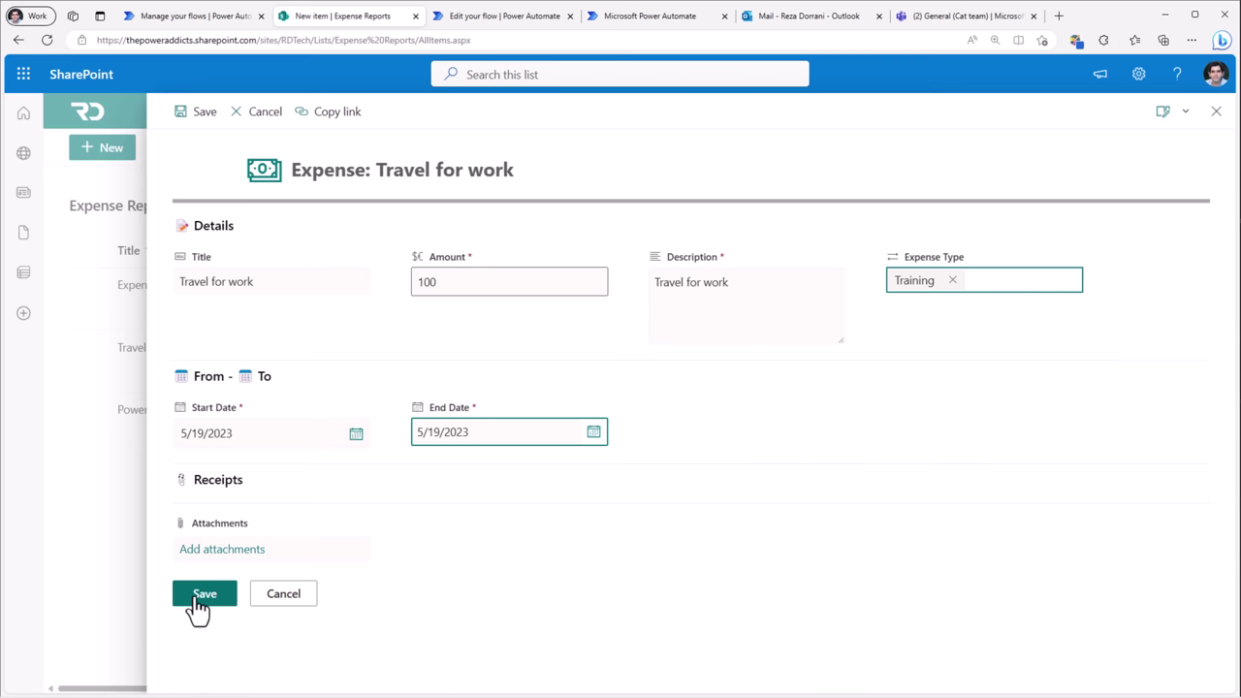
left_click(199, 596)
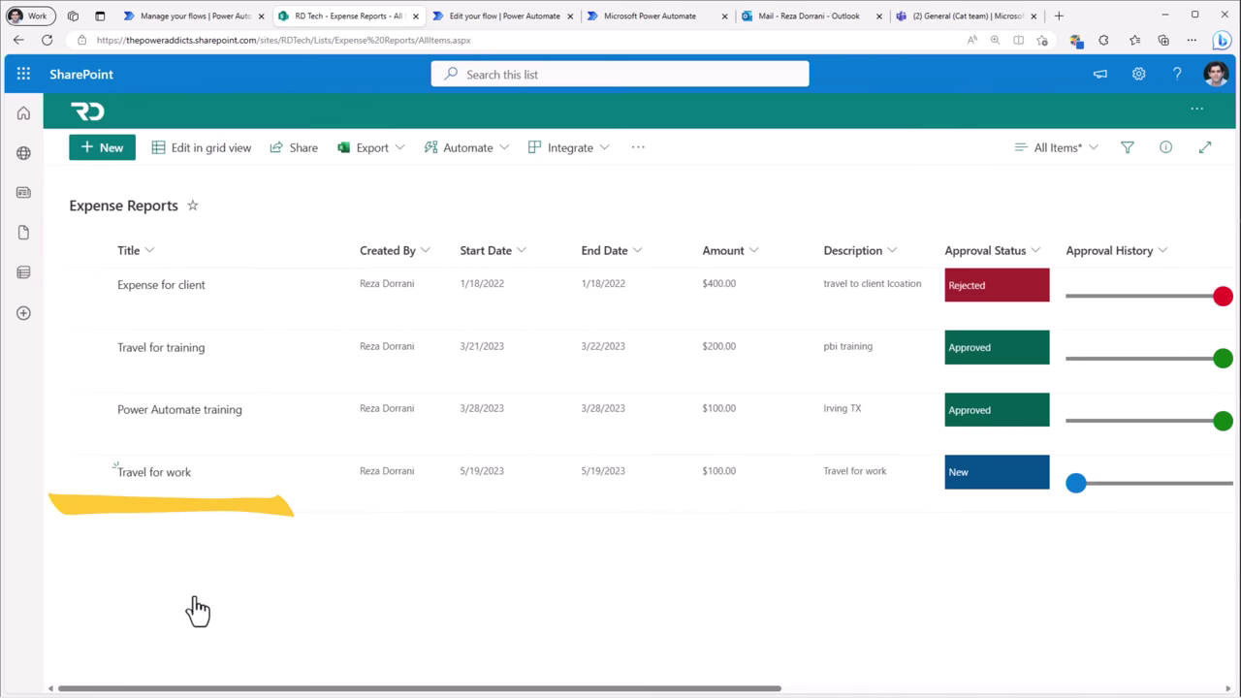
left_click(105, 155)
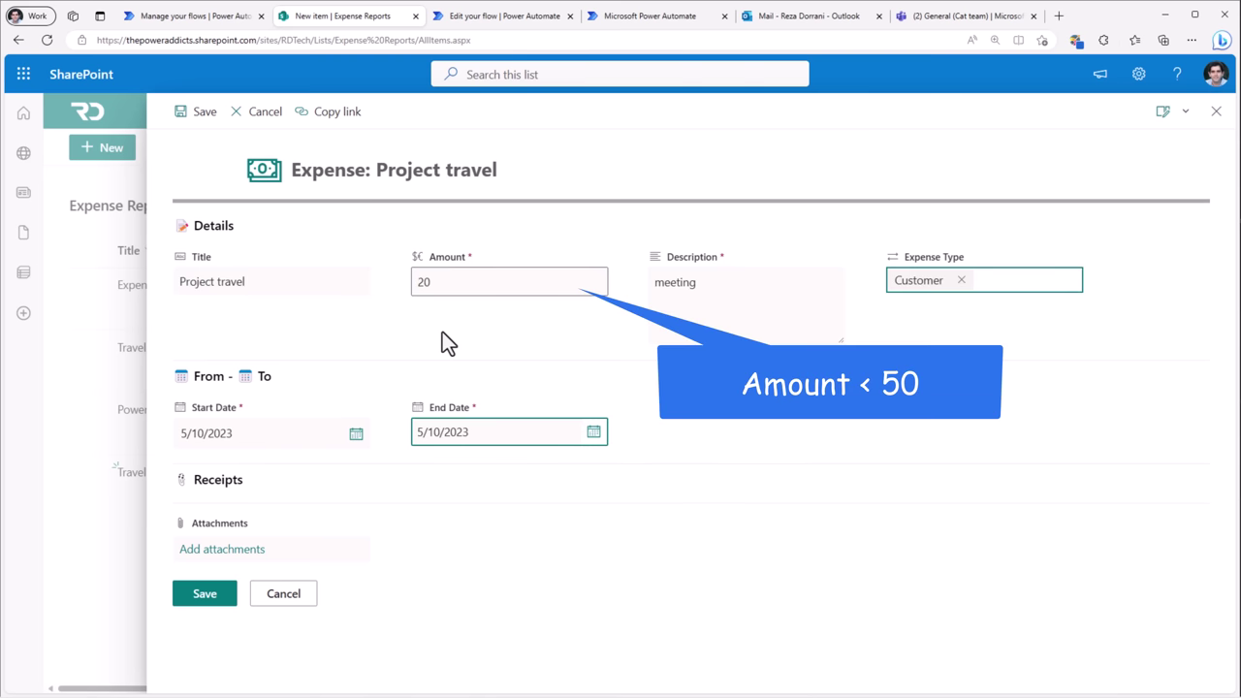
left_click(199, 596)
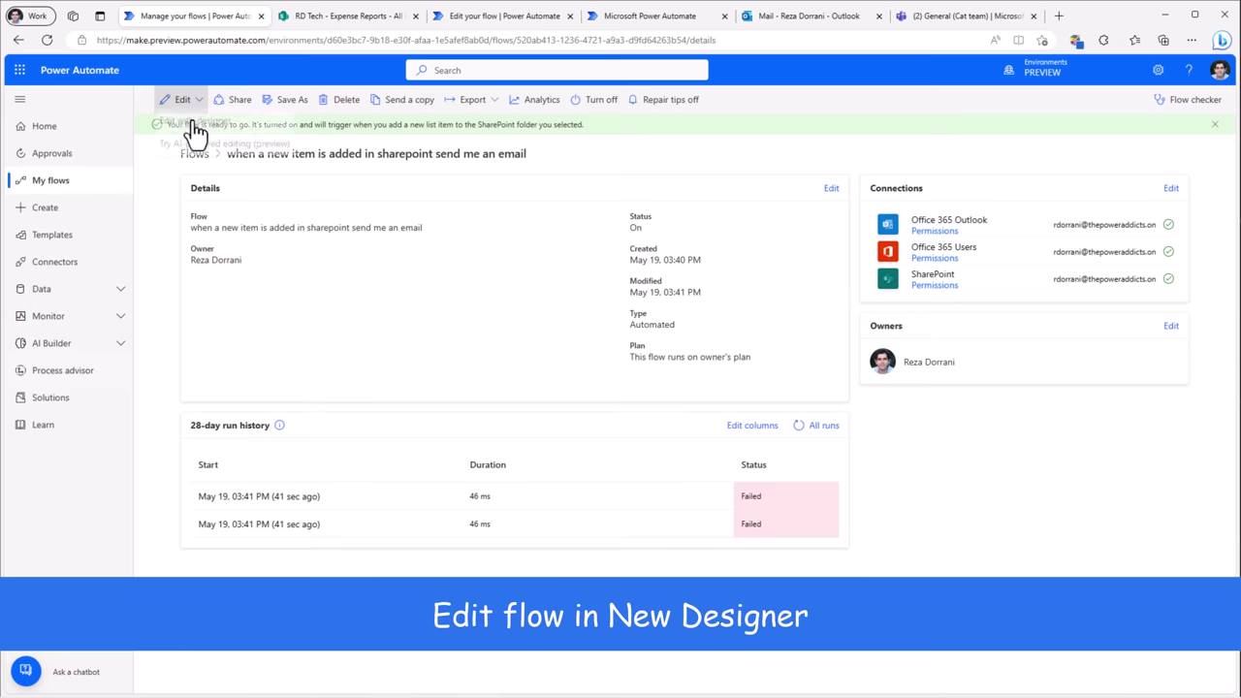
In the AI-powered designer, replace the Condition's comparison value 50 with the expression int(50)
left_click(181, 102)
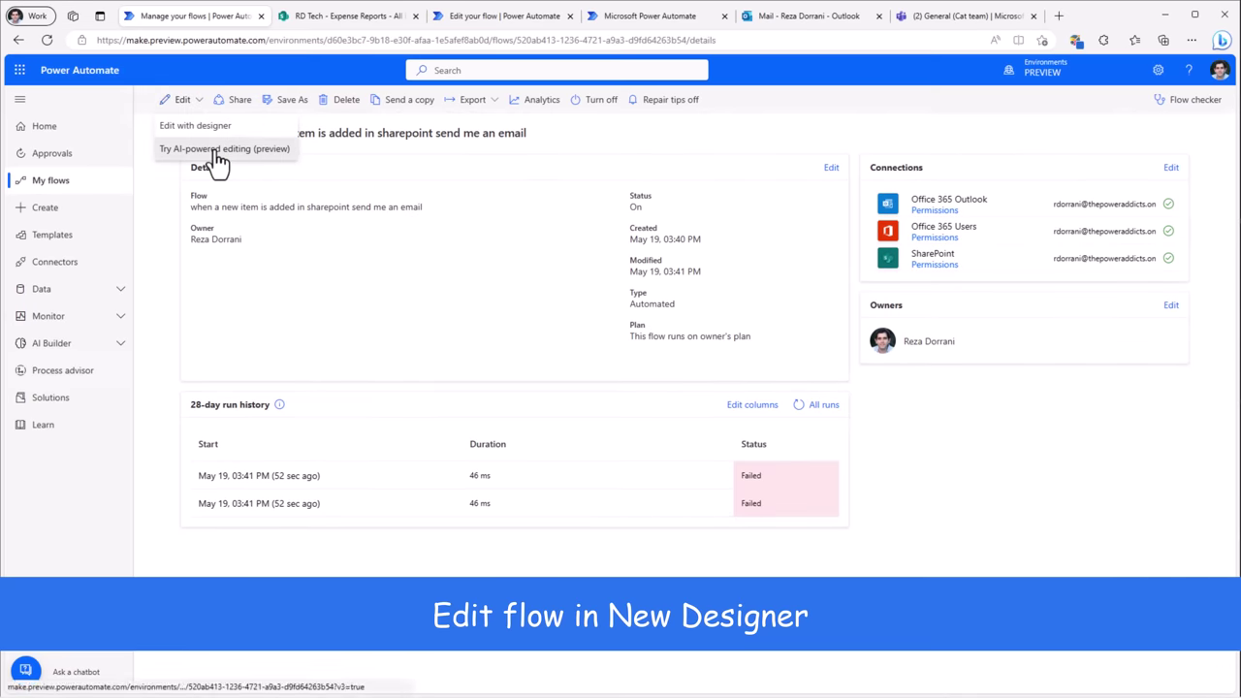
left_click(216, 155)
left_click(631, 323)
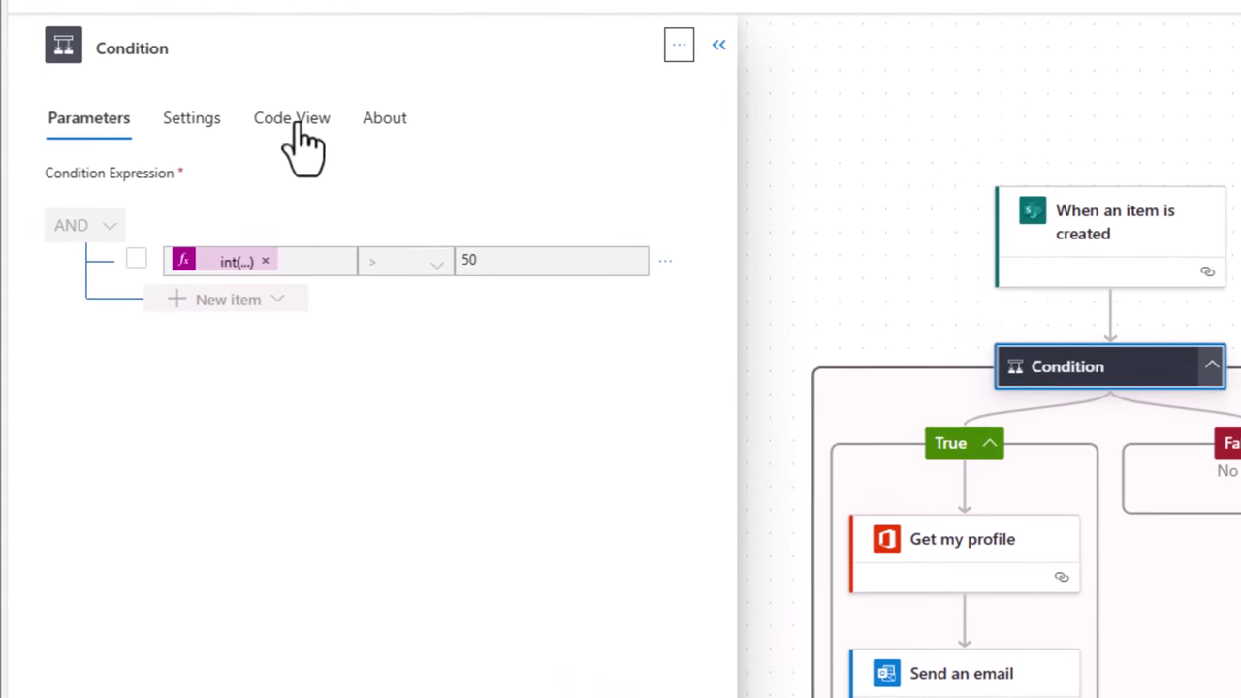
left_click(292, 118)
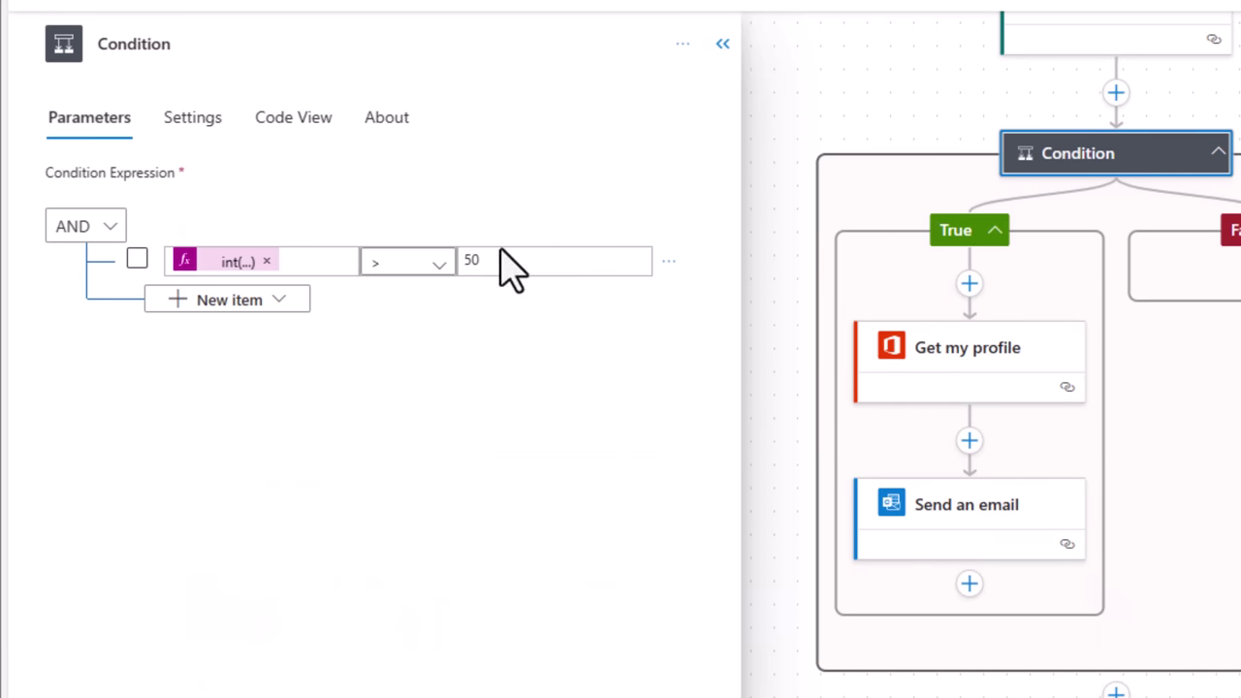
left_click(549, 266)
key("BackSpace")
key("BackSpace")
left_click(653, 282)
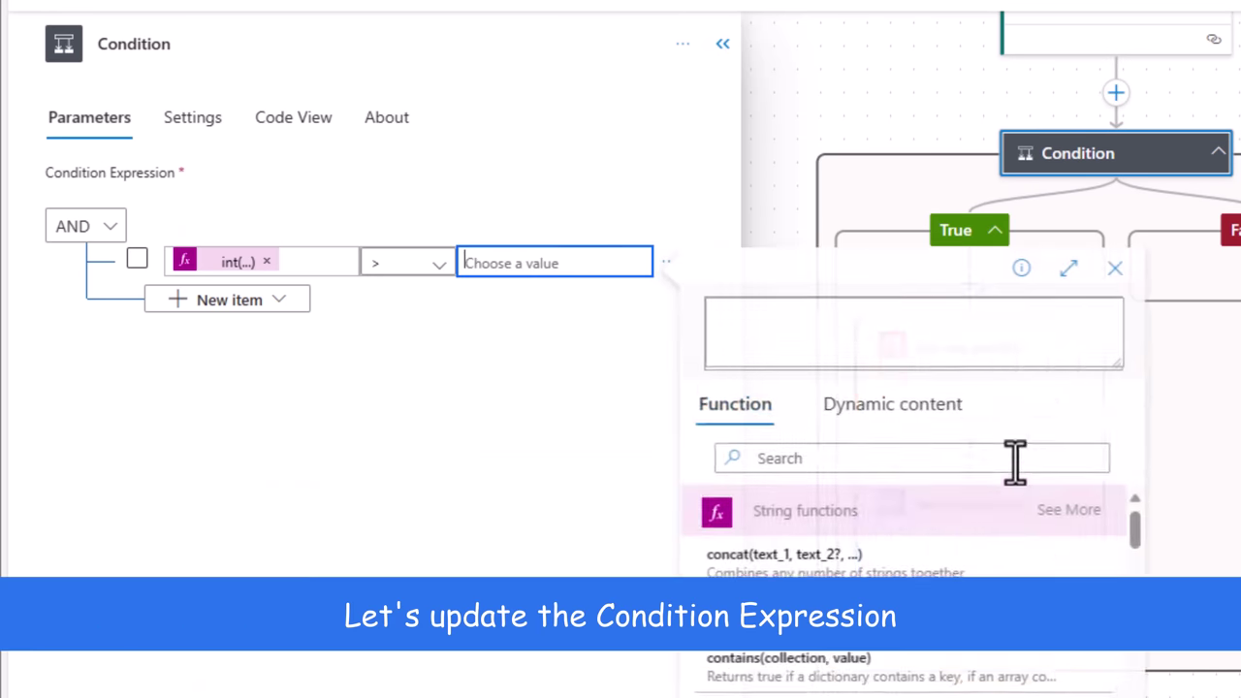
type("int(50")
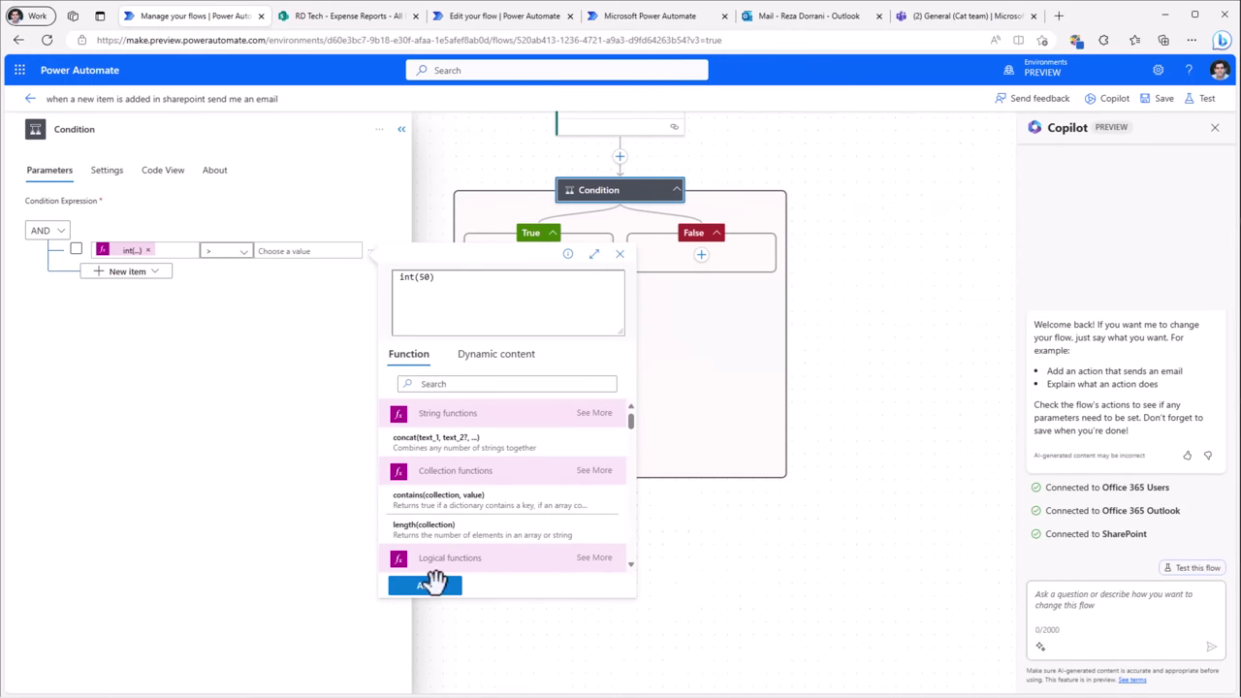
left_click(434, 592)
Save the flow and retest it by replaying the last failed trigger run
left_click(1160, 101)
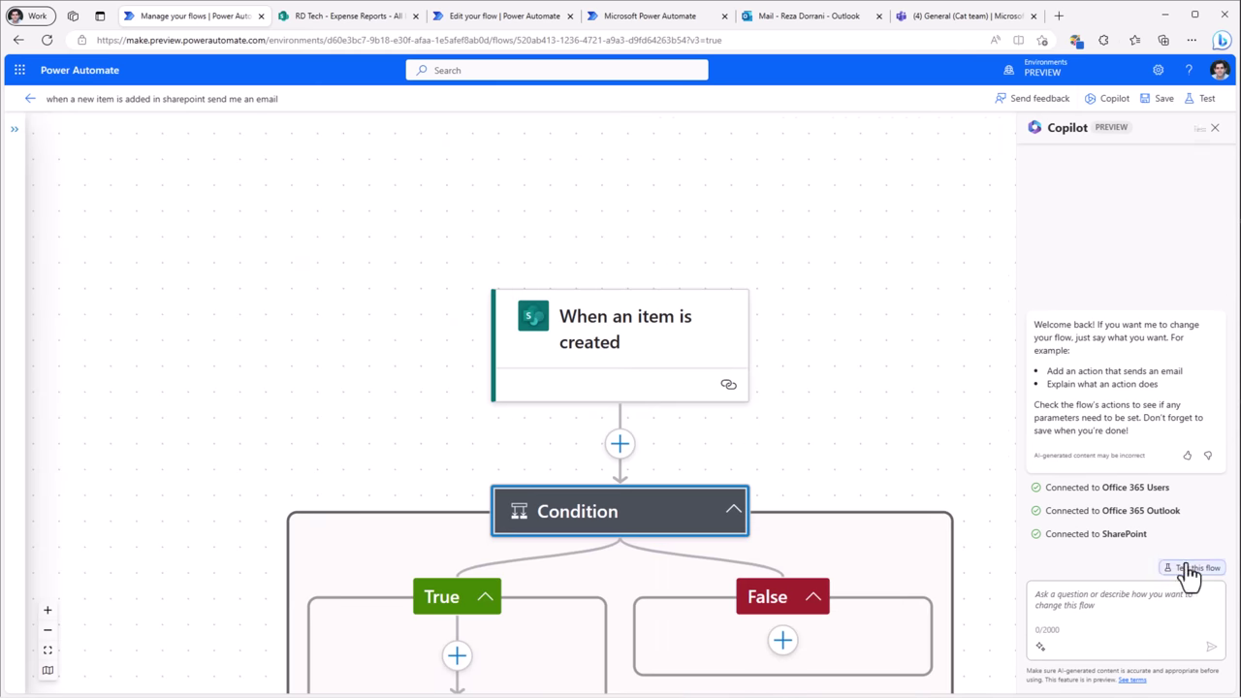
left_click(1194, 570)
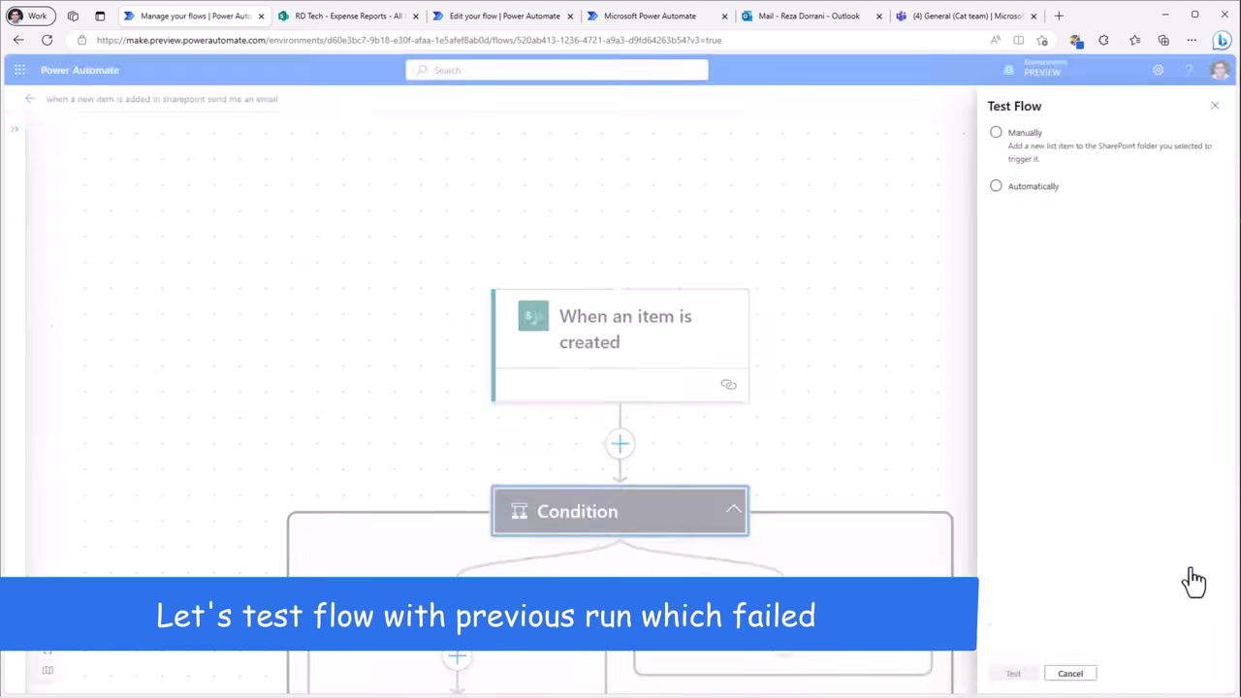
left_click(997, 188)
left_click(1020, 211)
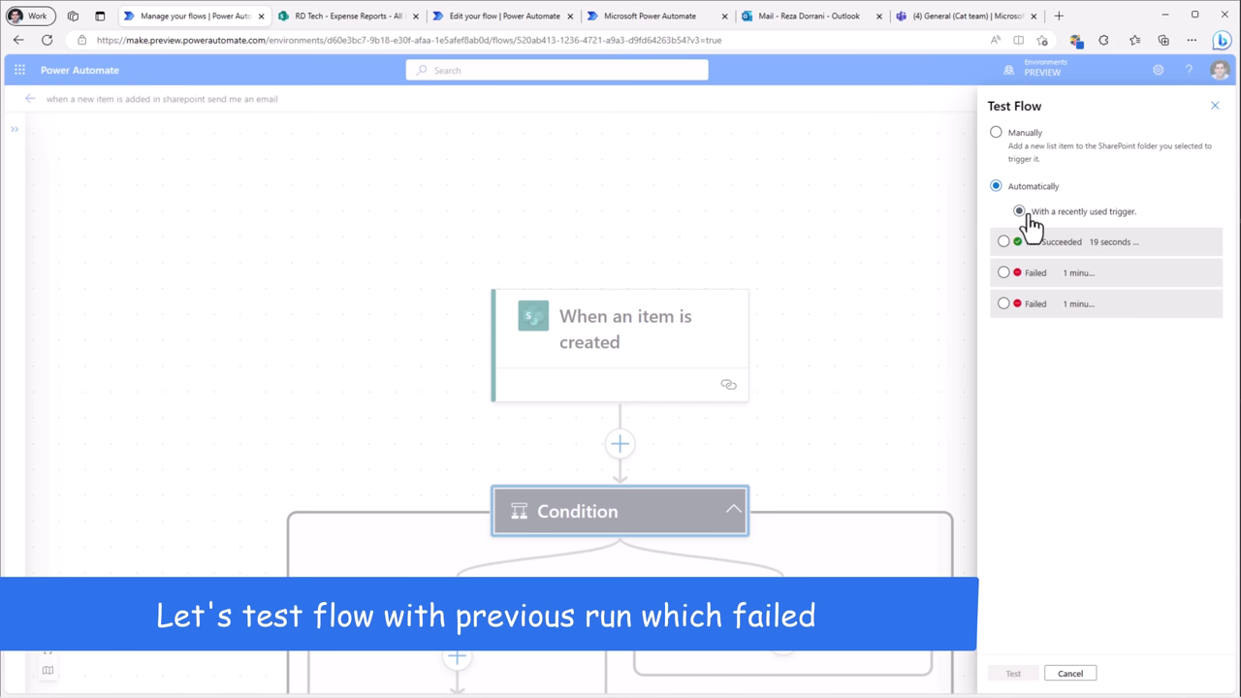
left_click(1004, 303)
left_click(1014, 674)
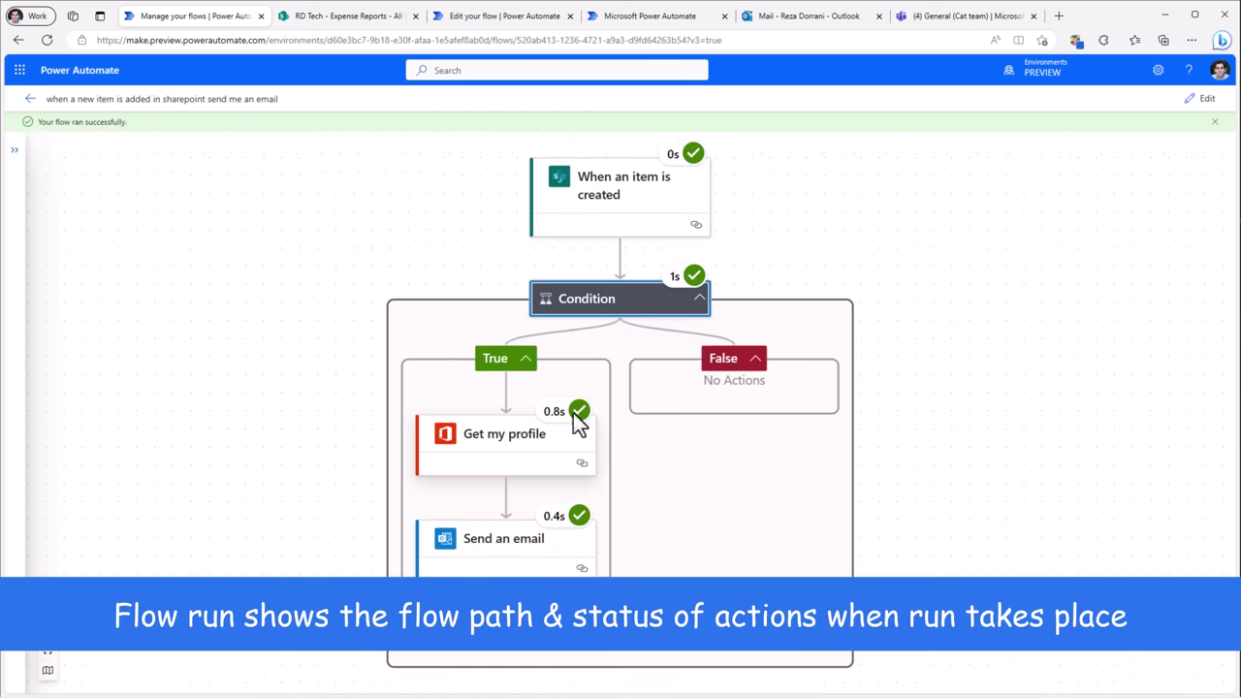
scroll(582, 495, "down", 1)
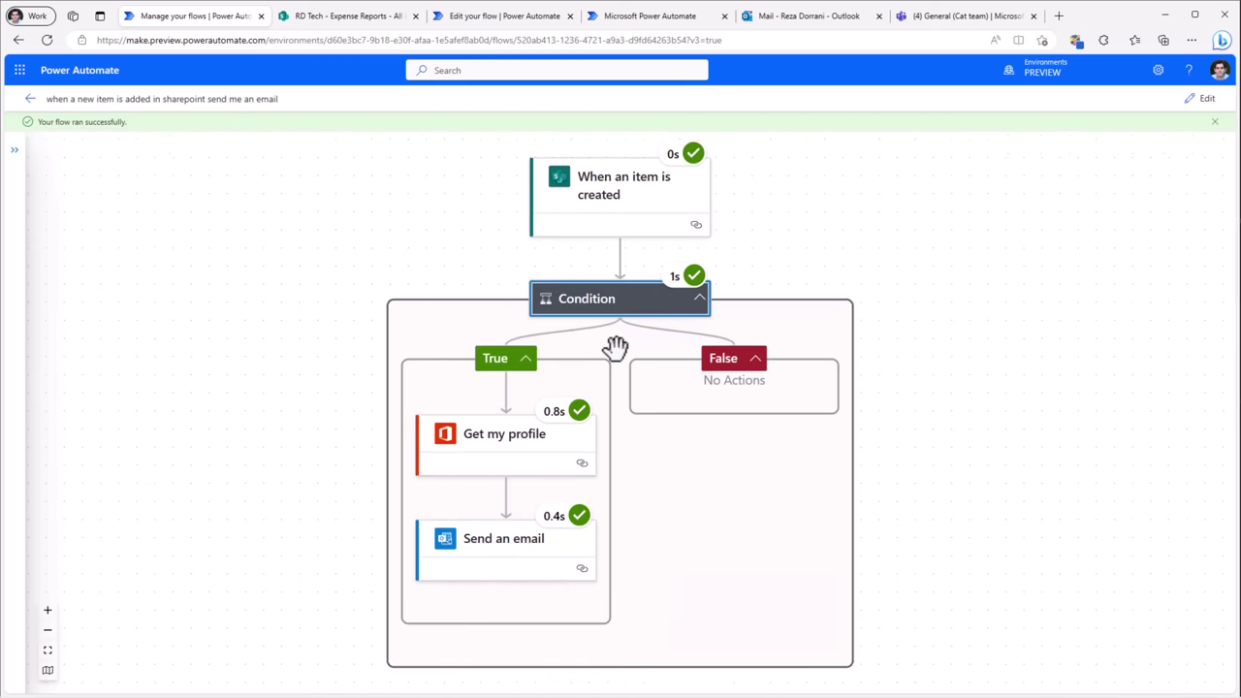